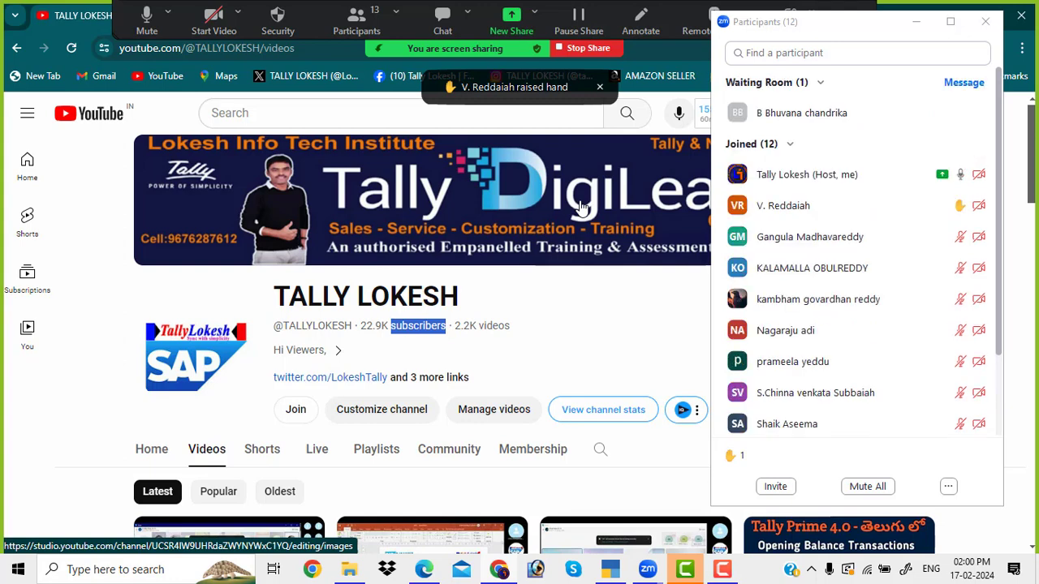
Admit the waiting-room attendees to the Zoom meeting and minimize the participants window
click(902, 115)
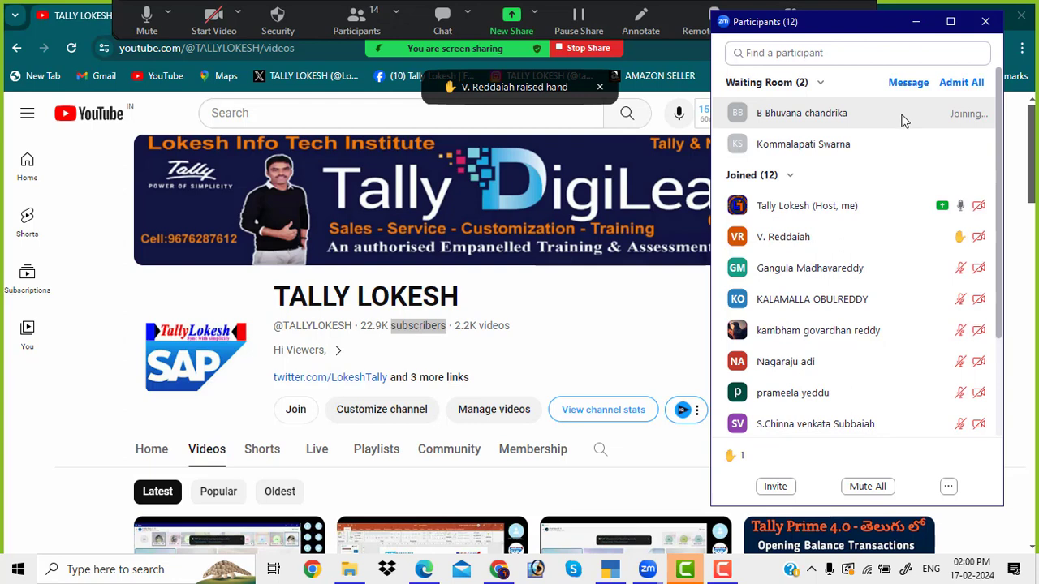
click(964, 84)
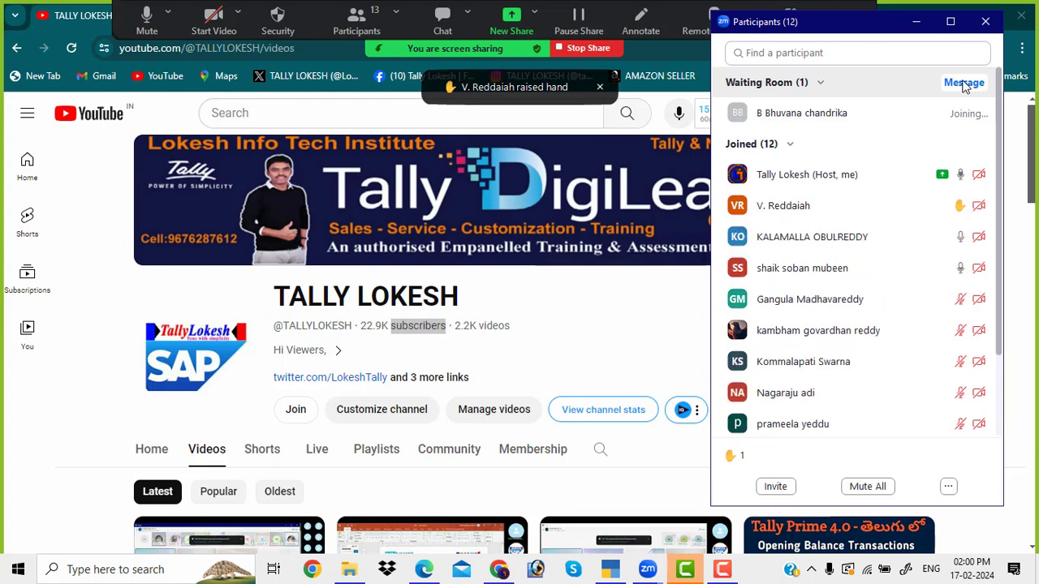
scroll(849, 265, down, 3)
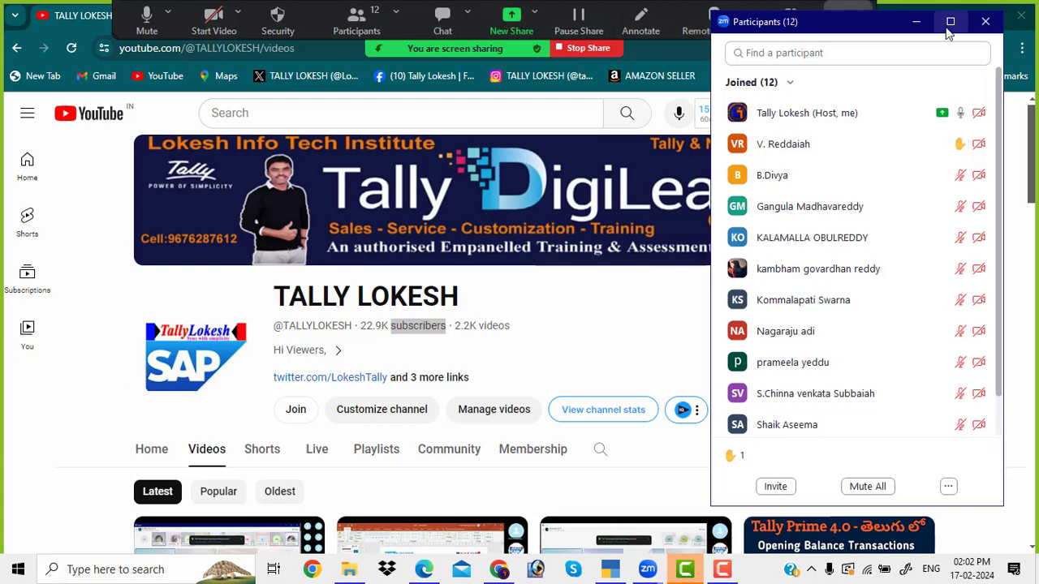
click(916, 22)
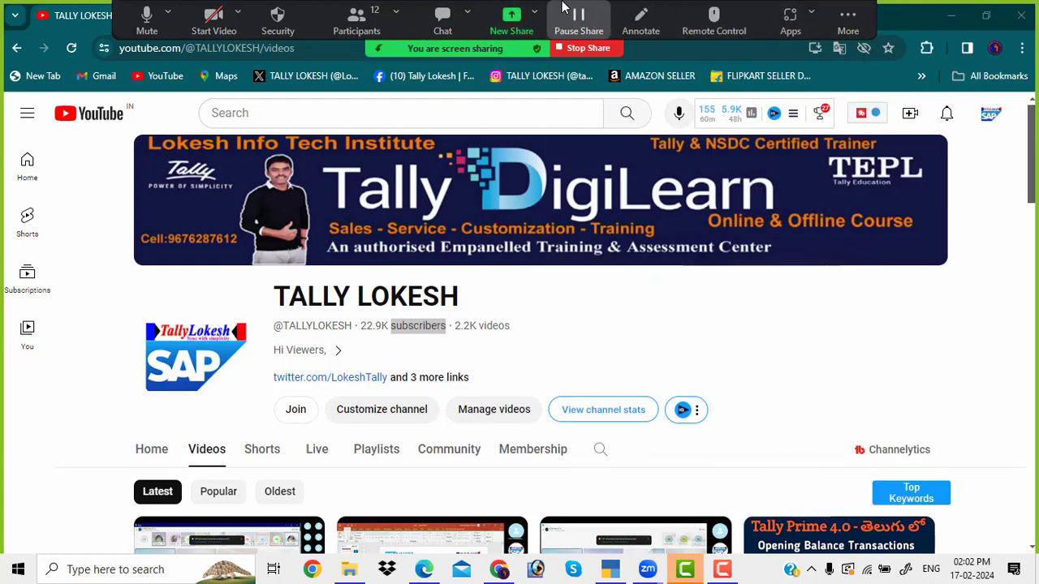
Switch to the exercise PDF in Microsoft Edge, bring up Problem 15 on page 51 unobstructed by the meeting controls, and enlarge it one level
click(362, 16)
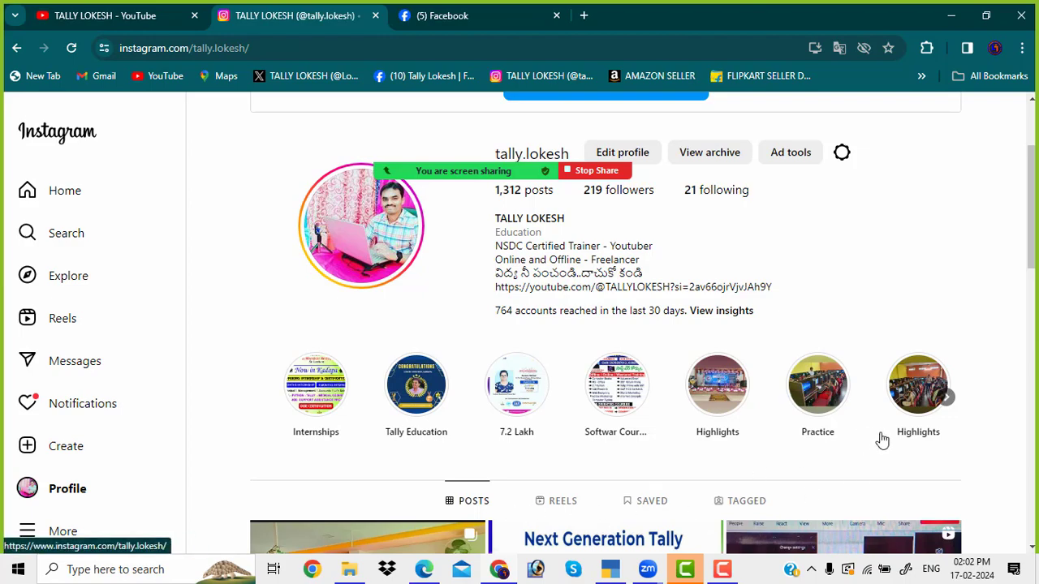
click(424, 573)
scroll(613, 418, down, 5)
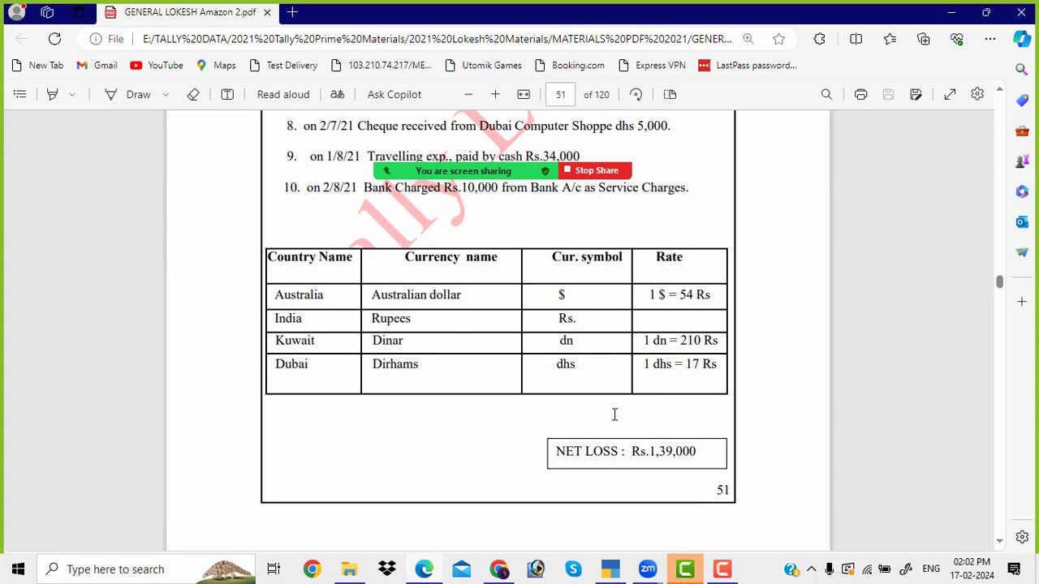
scroll(615, 415, up, 5)
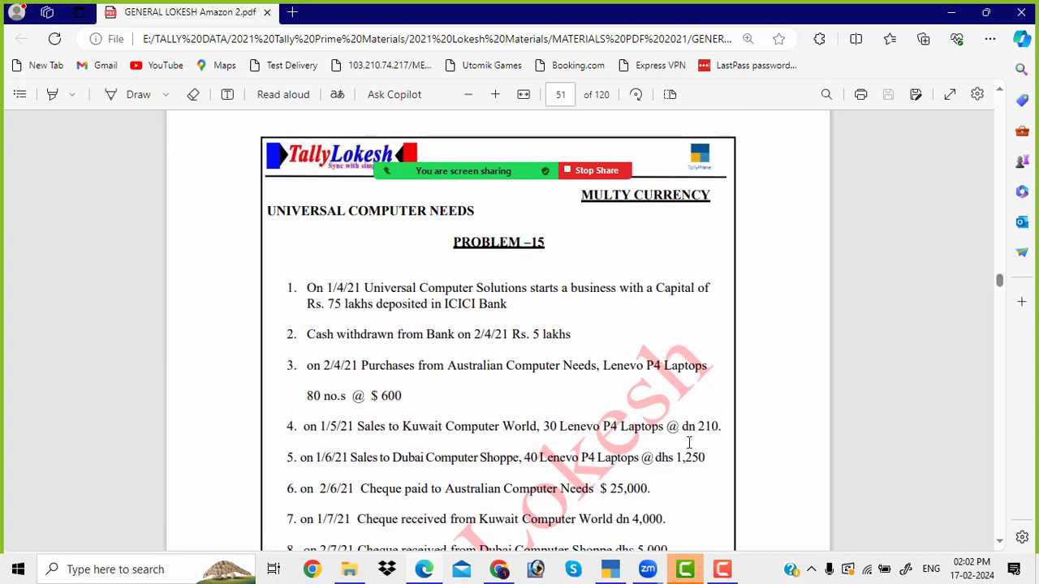
mouse_move(540, 144)
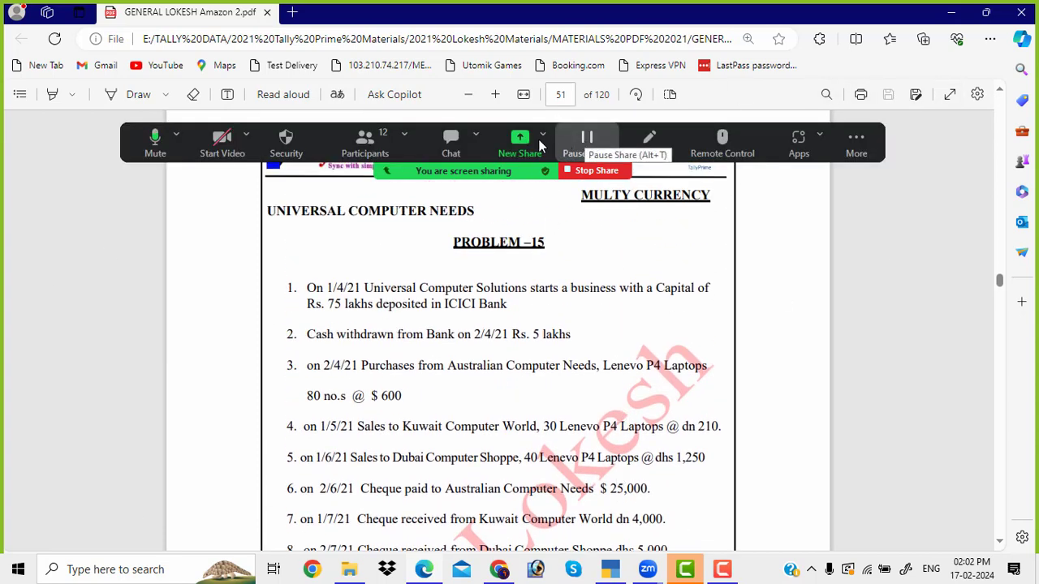
drag(498, 138, 502, 7)
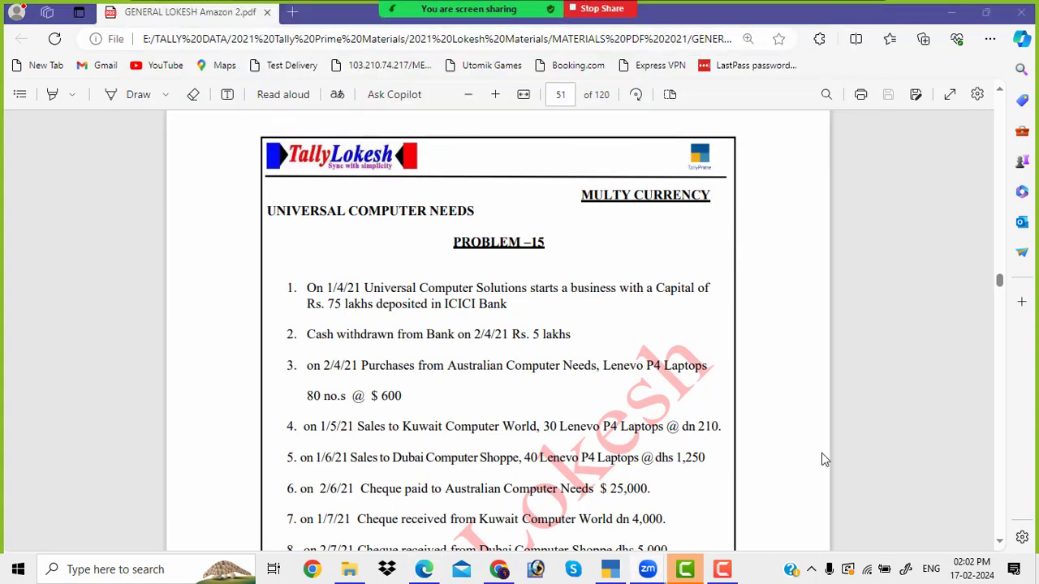
click(496, 94)
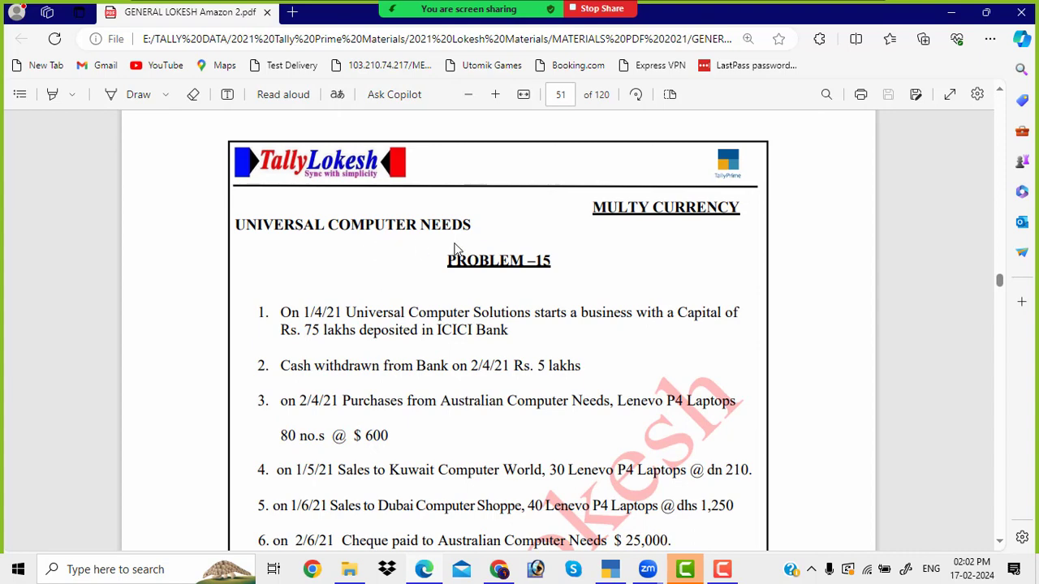
Examine the opening capital transaction and the countries, currency names and symbols in the table below Problem 15
scroll(632, 222, down, 1)
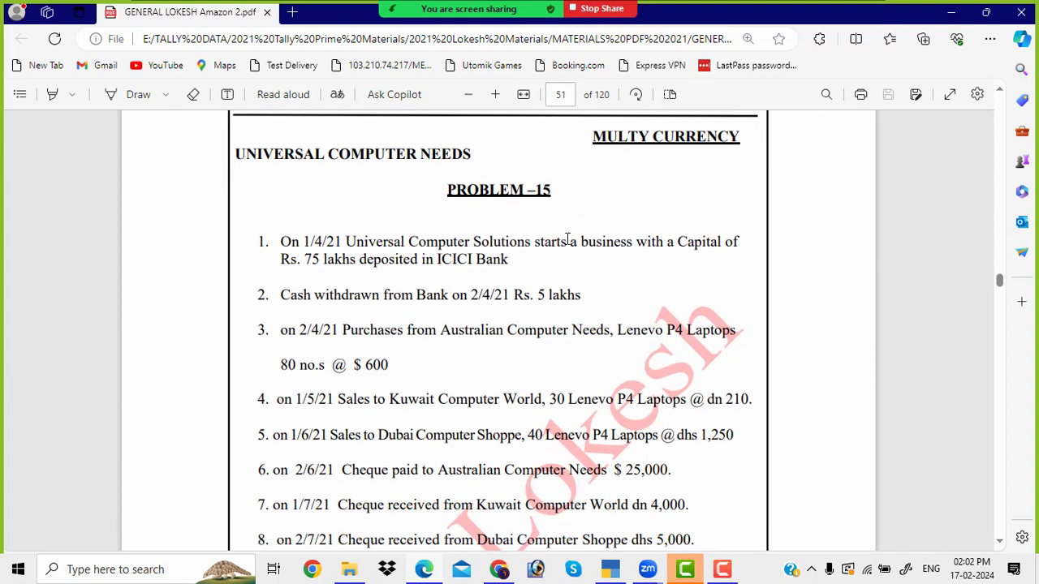
drag(306, 259, 524, 261)
scroll(529, 268, down, 1)
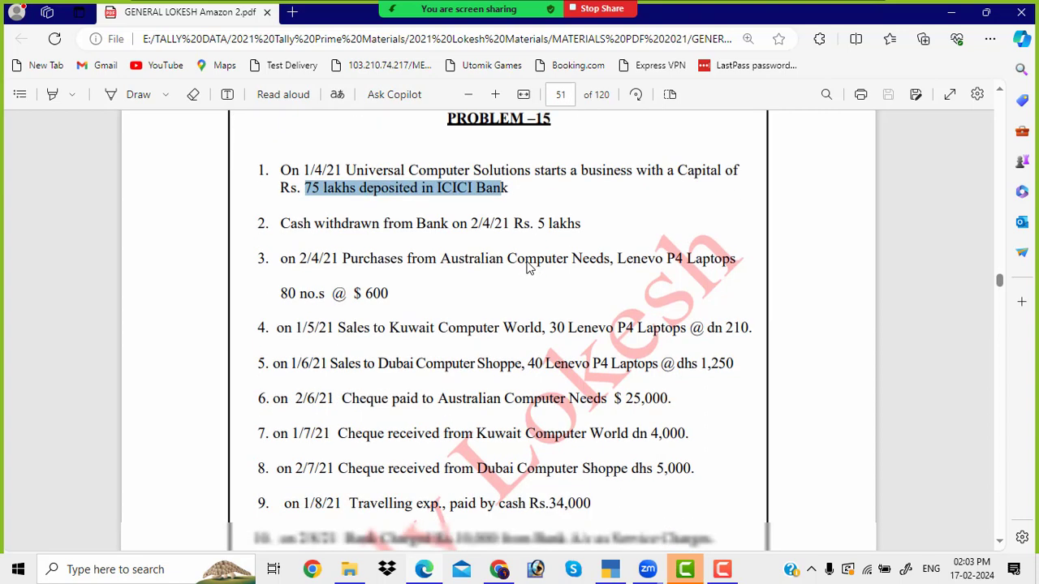
scroll(529, 268, down, 5)
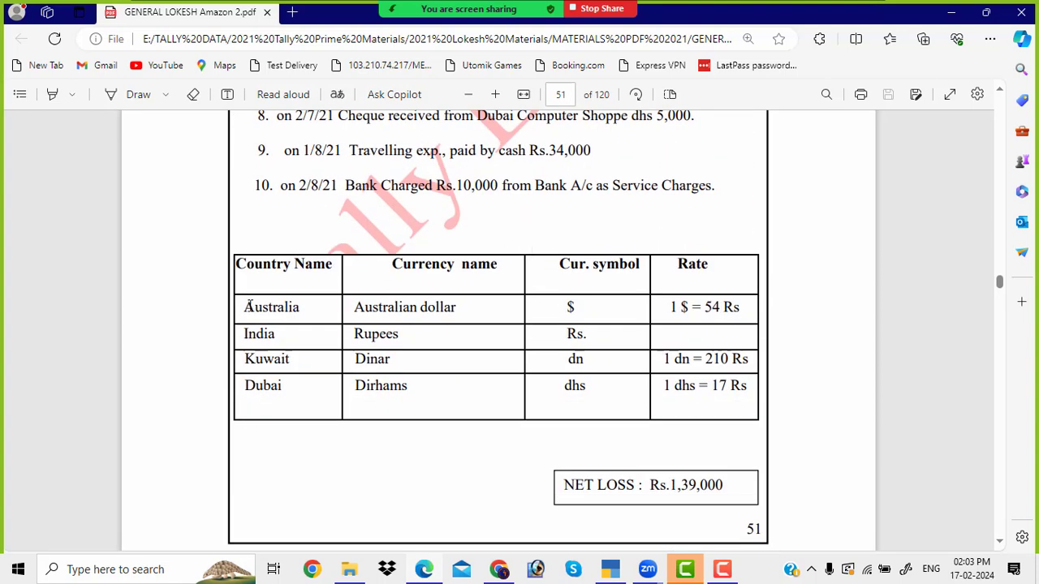
drag(245, 307, 308, 307)
drag(246, 359, 283, 385)
click(275, 385)
click(486, 304)
drag(358, 387, 439, 398)
drag(559, 389, 615, 390)
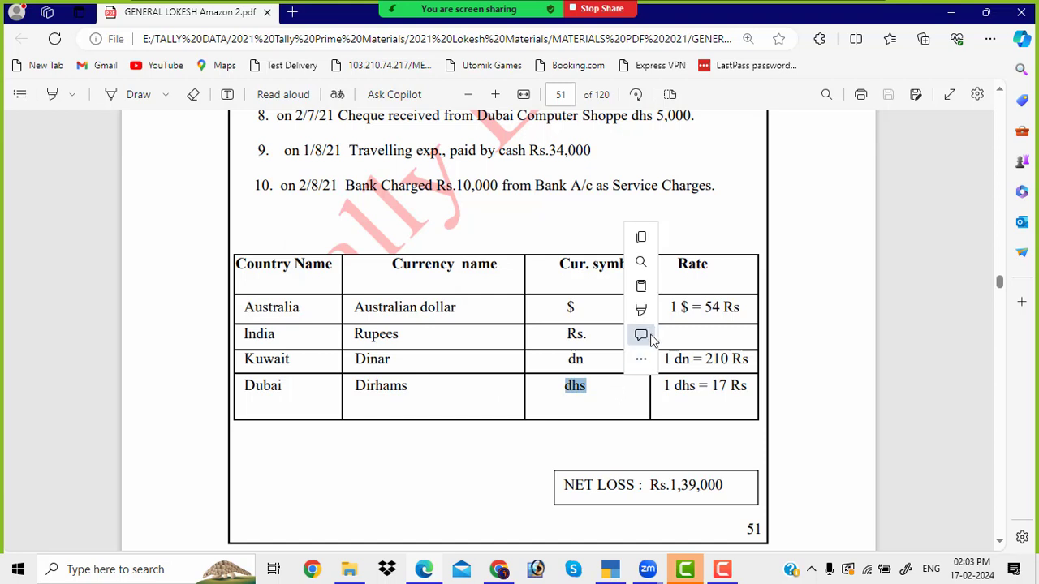
Review the exchange rates for the Australian dollar, dinar and dirham in the currency table
click(793, 308)
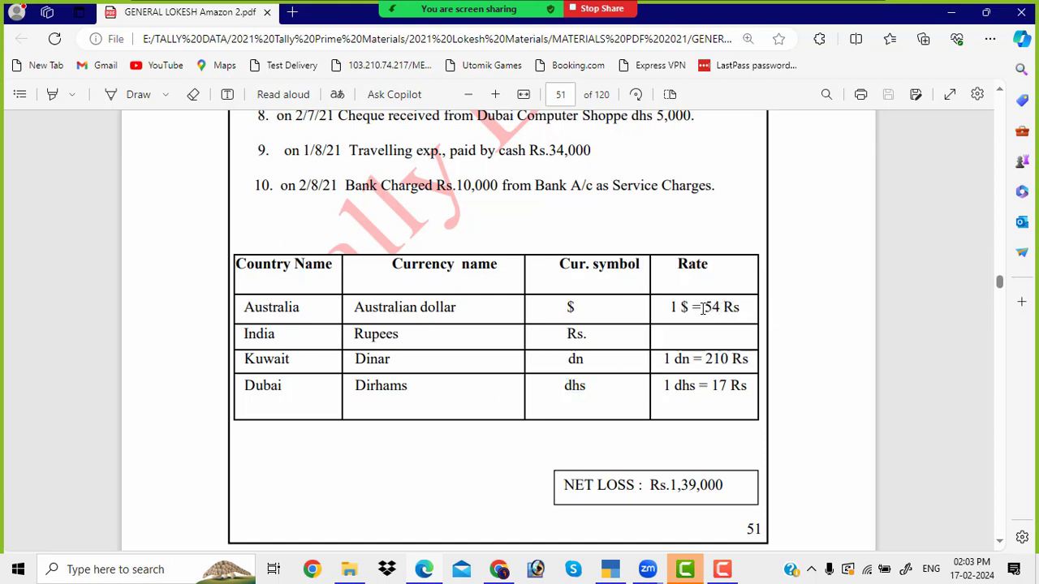
drag(703, 308, 751, 309)
drag(664, 358, 748, 367)
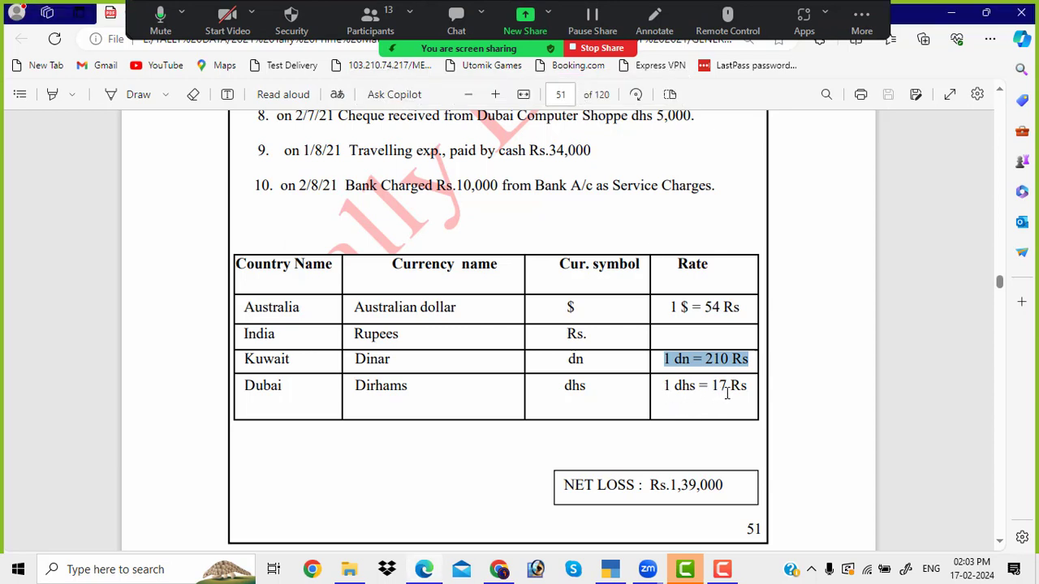
drag(700, 385, 765, 386)
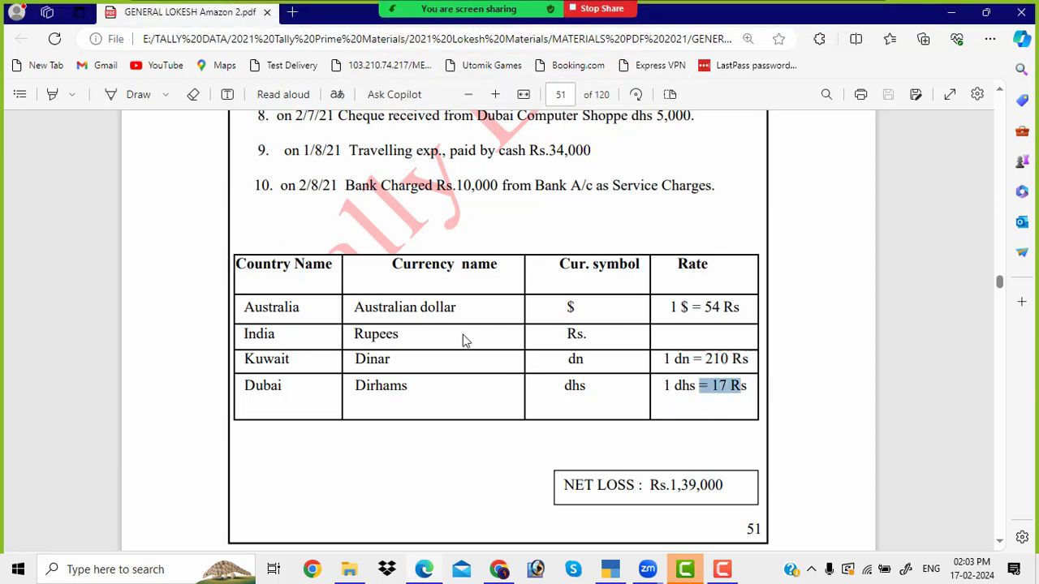
Review the Australian, Kuwait and Dubai parties named in purchase and sales transactions 3 to 5
scroll(463, 334, up, 5)
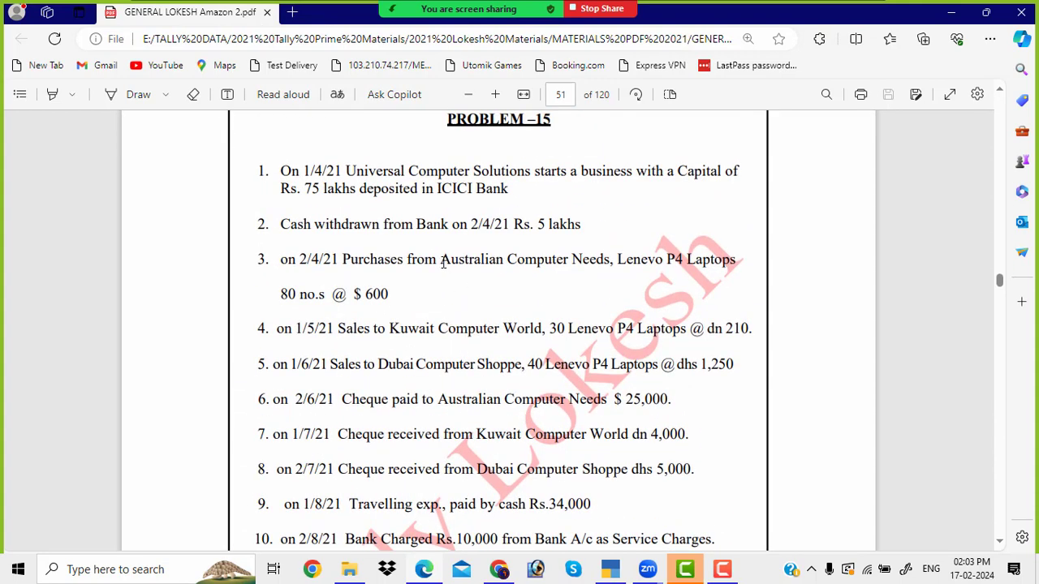
drag(440, 260, 619, 264)
drag(401, 332, 528, 331)
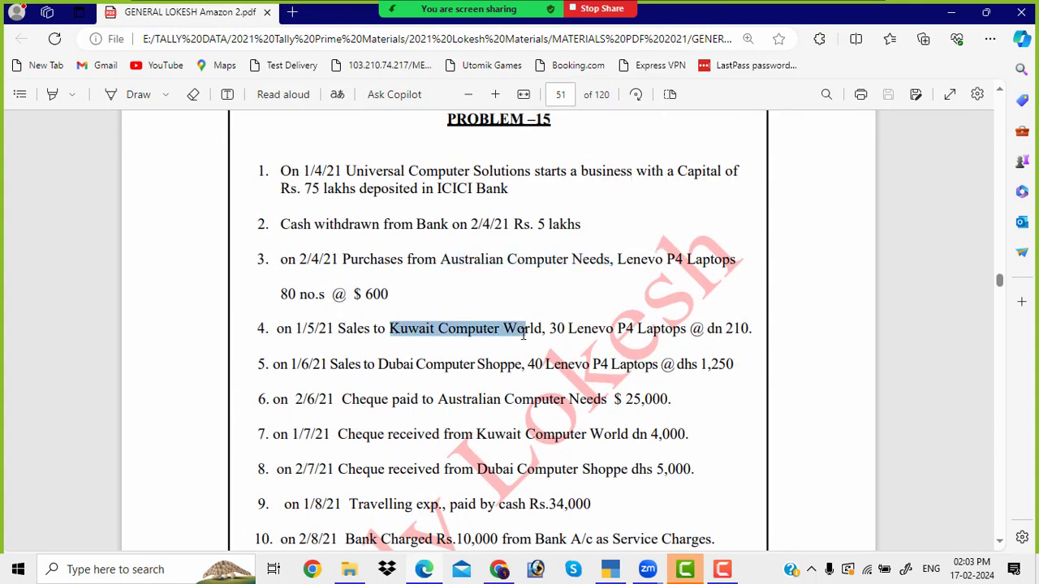
drag(382, 365, 529, 367)
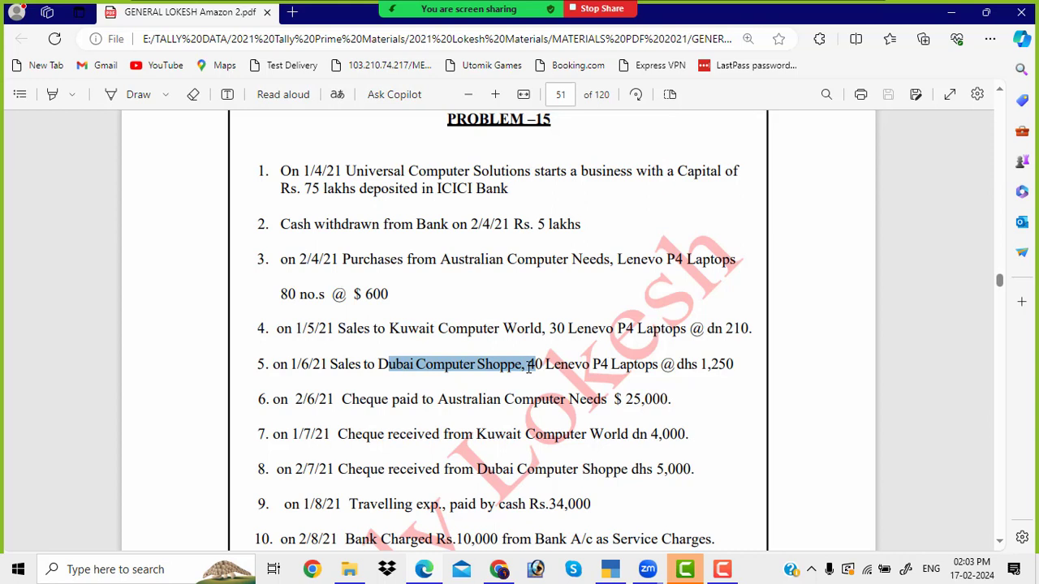
drag(451, 262, 497, 261)
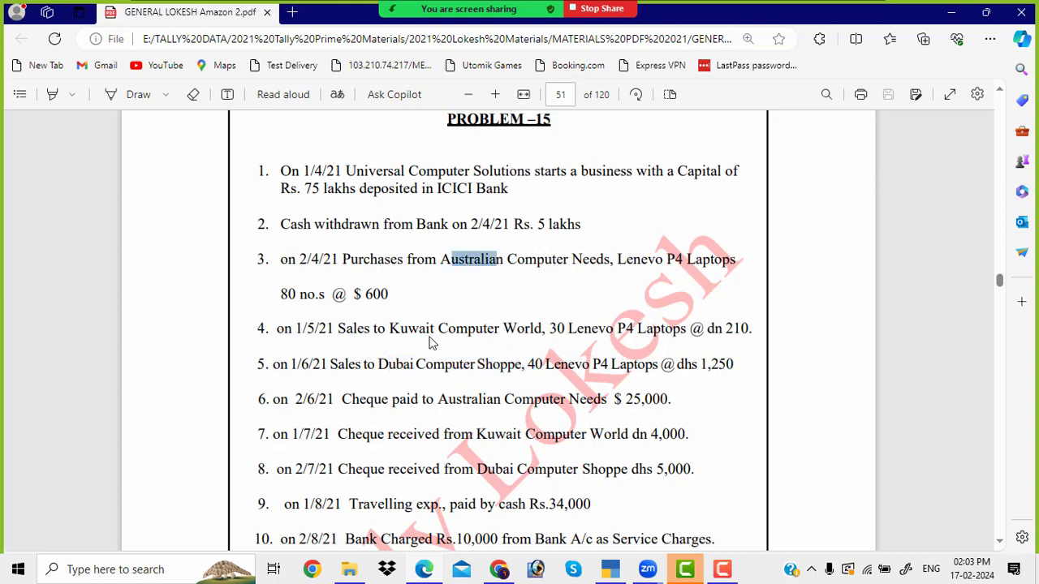
drag(426, 330, 531, 329)
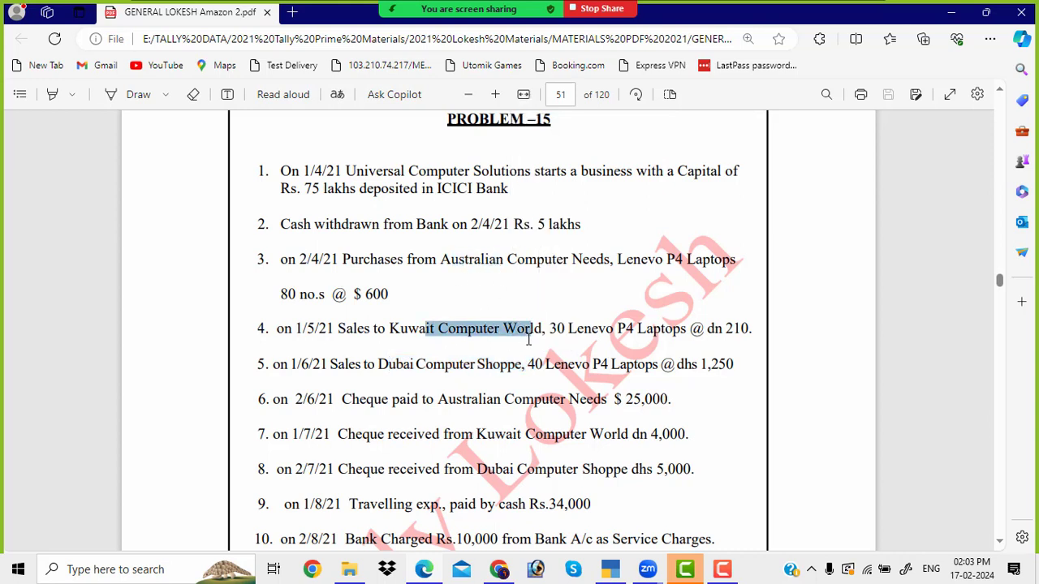
Examine the laptop item, quantity and foreign-currency prices in transactions 3 to 5, and the remaining entries down to the net loss
click(636, 262)
drag(619, 261, 700, 259)
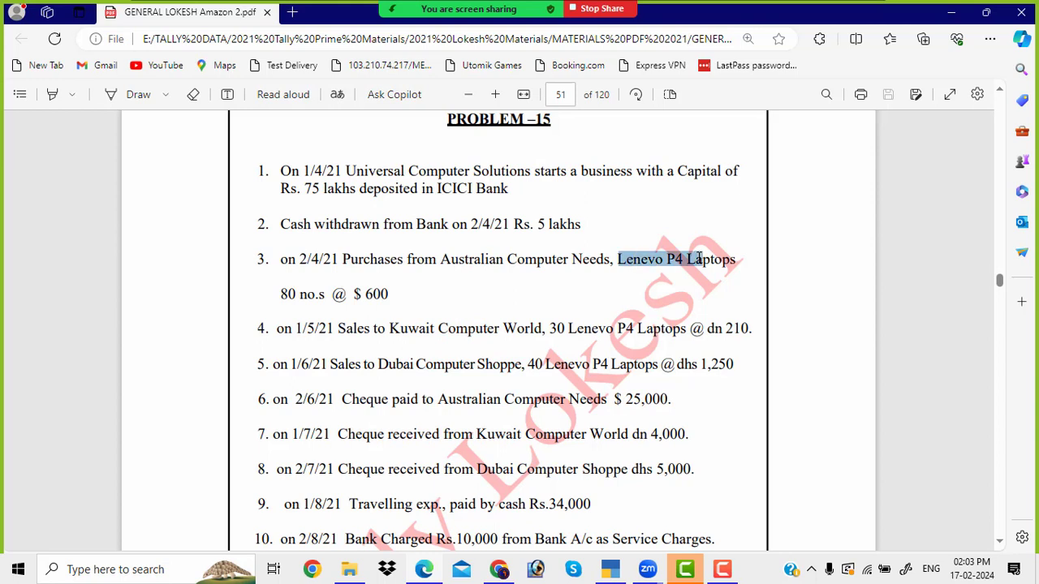
drag(300, 296, 390, 296)
drag(709, 328, 747, 333)
drag(678, 364, 744, 366)
scroll(593, 389, down, 2)
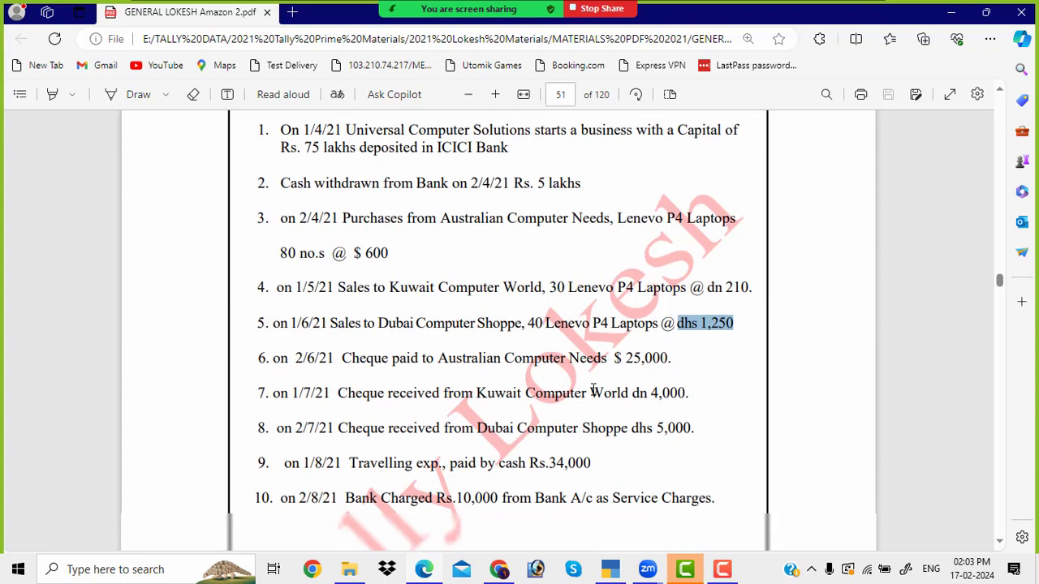
scroll(593, 389, down, 4)
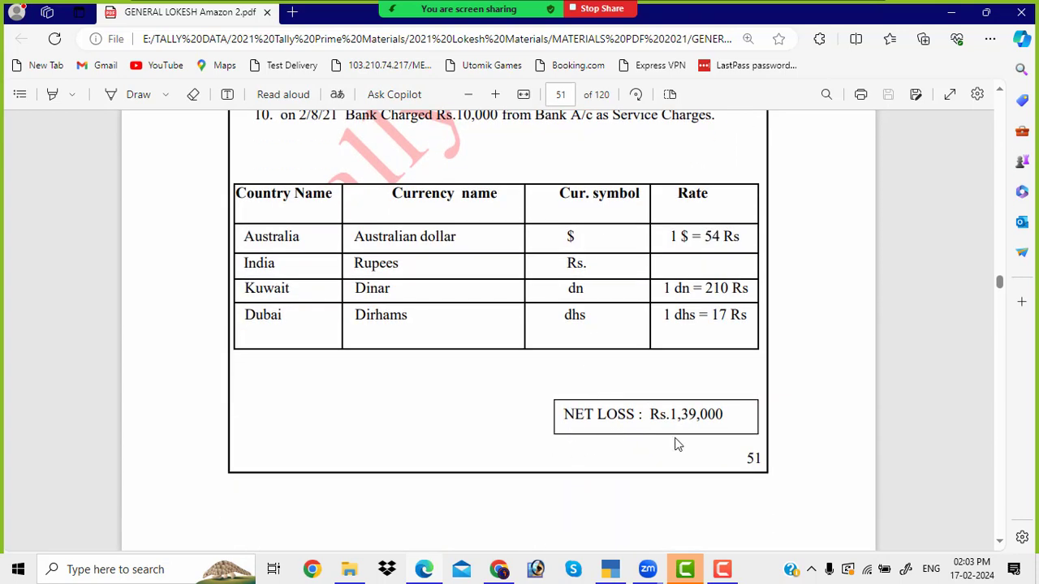
scroll(607, 400, up, 6)
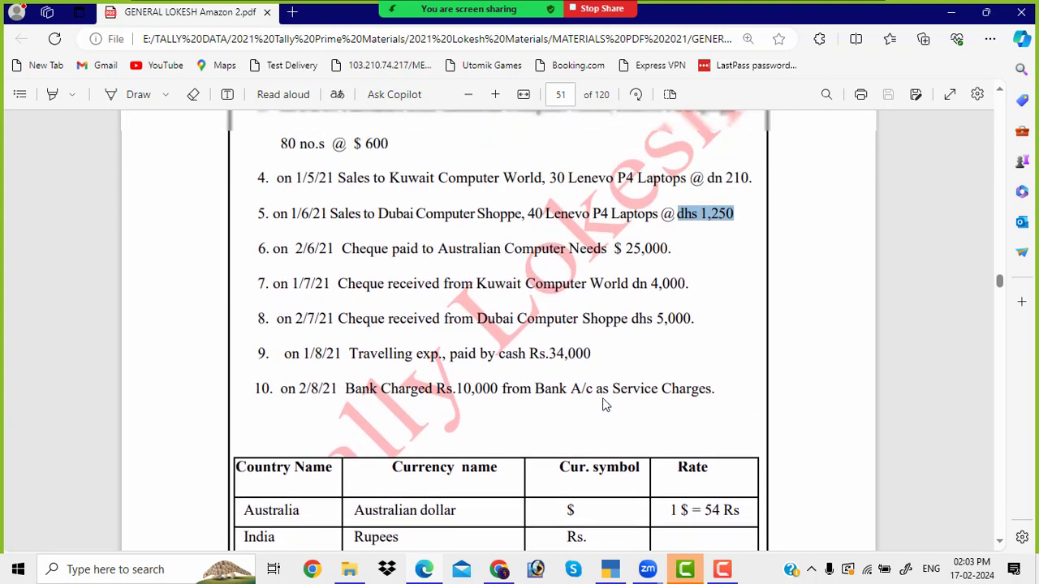
scroll(608, 399, up, 2)
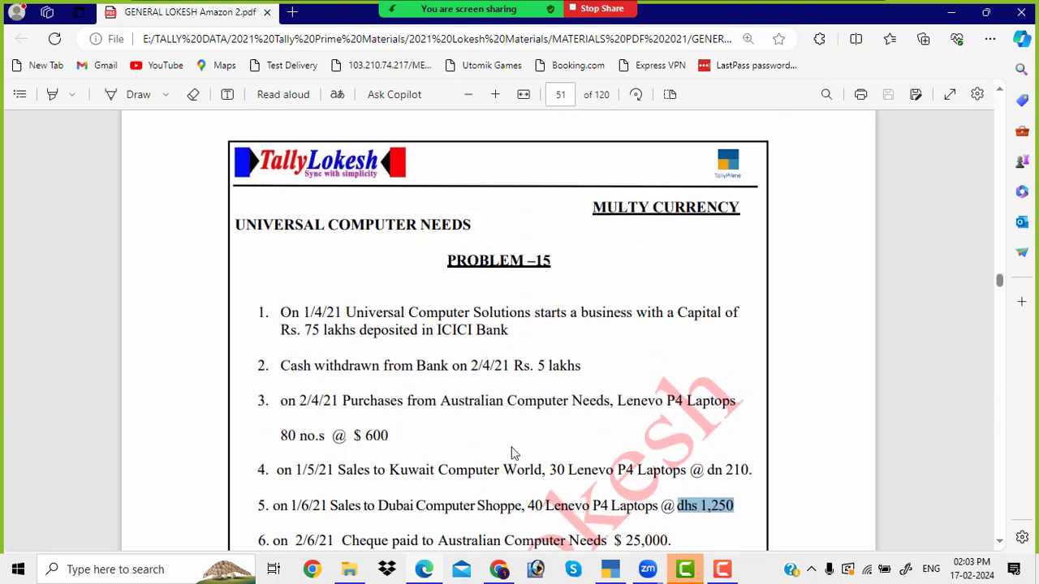
Switch to TallyPrime and shut the open company Indian Ready Mades
click(686, 570)
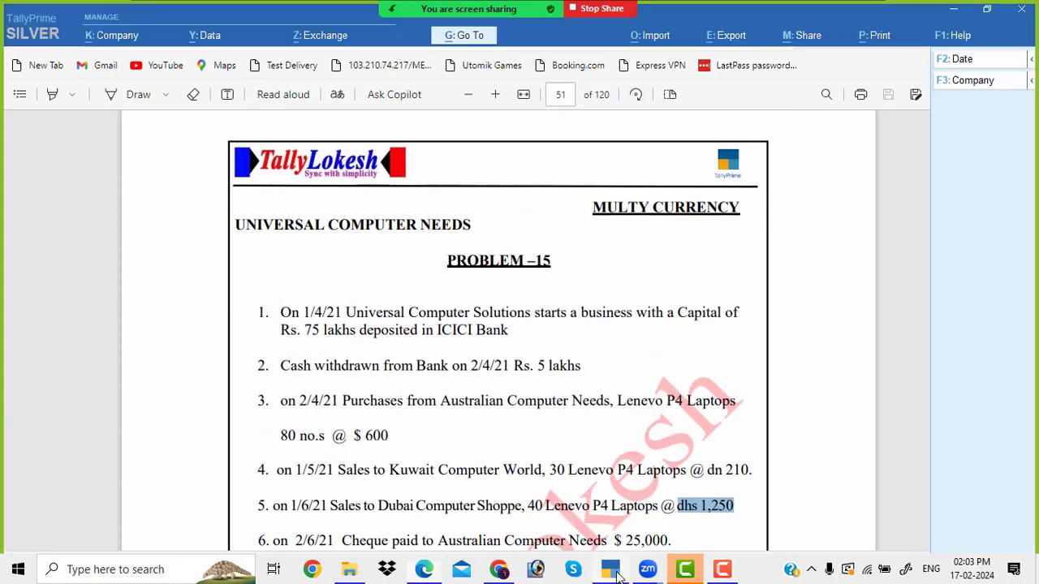
click(984, 86)
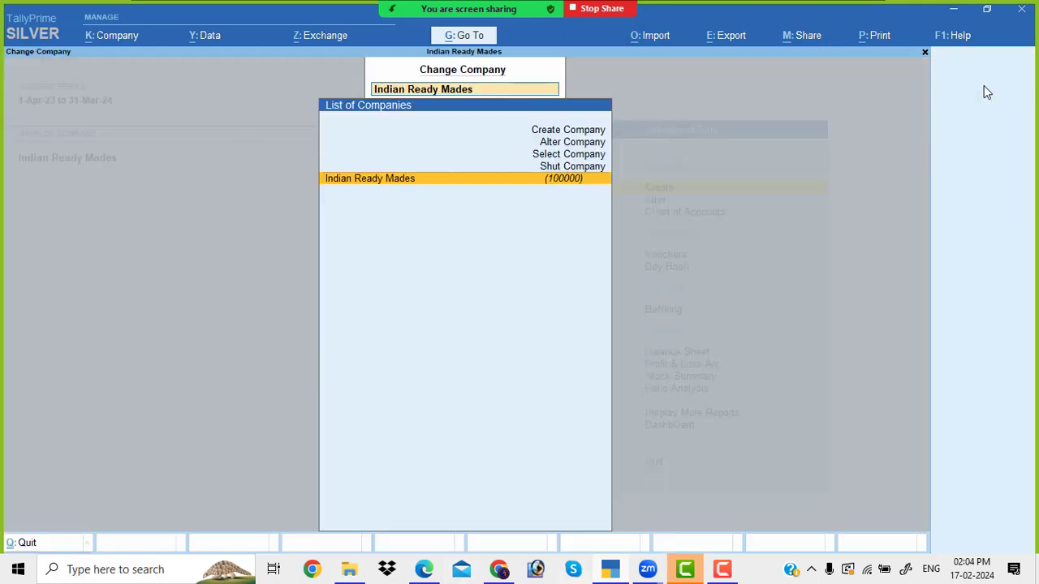
key(Up)
key(Return)
key(Return)
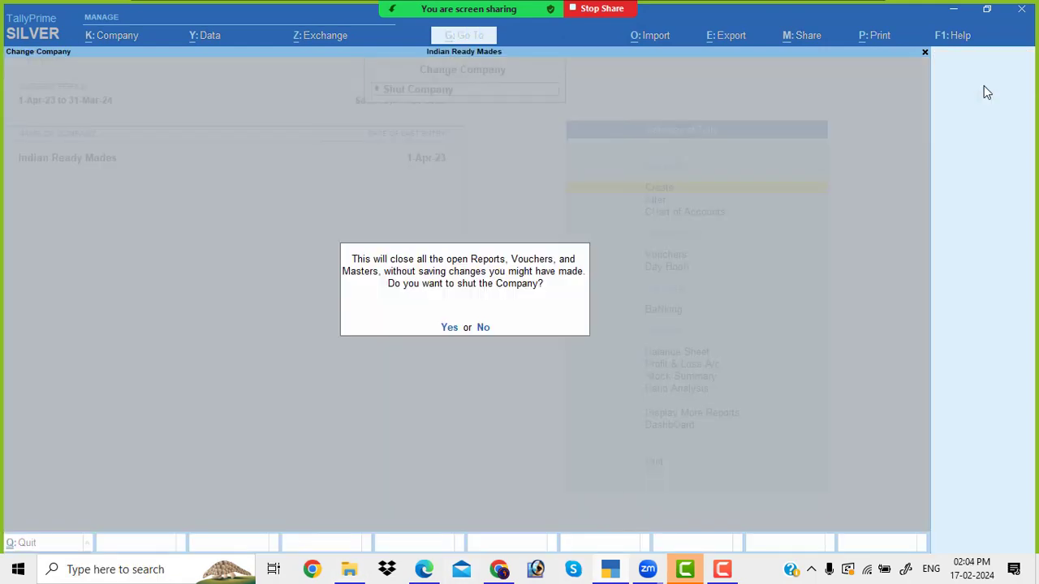
key(y)
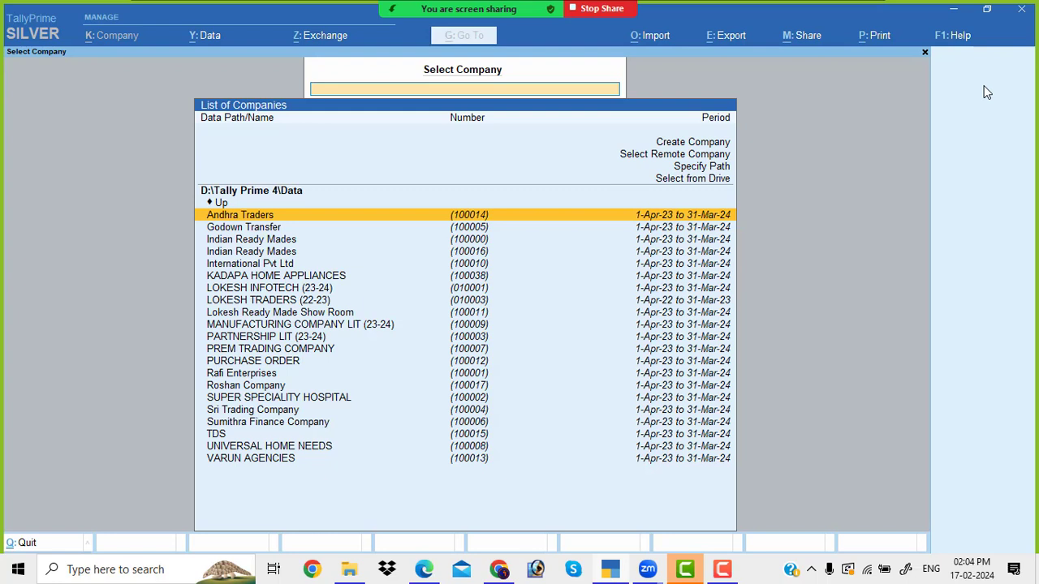
Start creating a new company from the company selection list
key(Up)
key(Up)
key(Up)
key(Up)
key(Up)
key(Up)
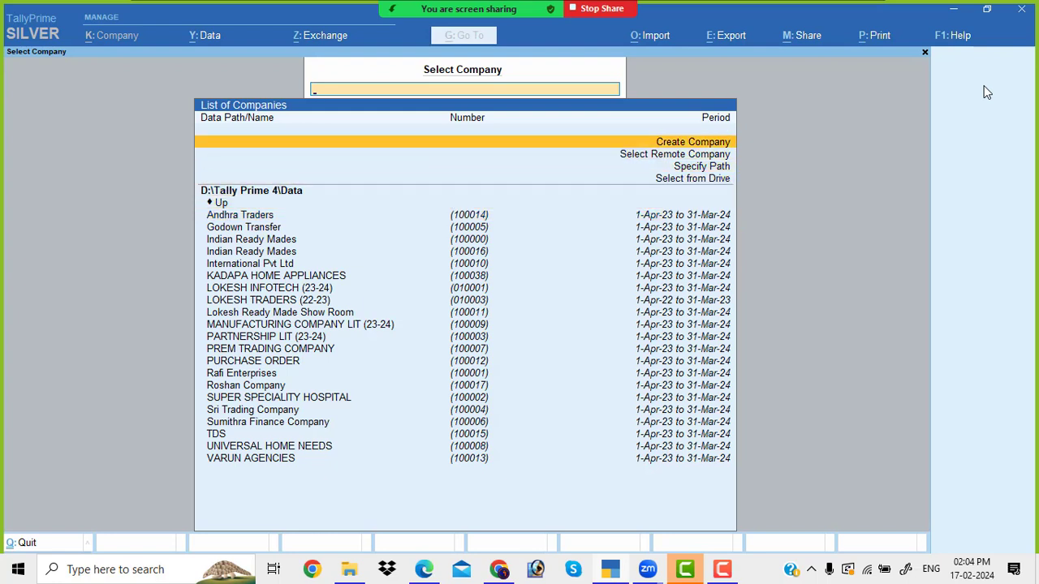
key(Return)
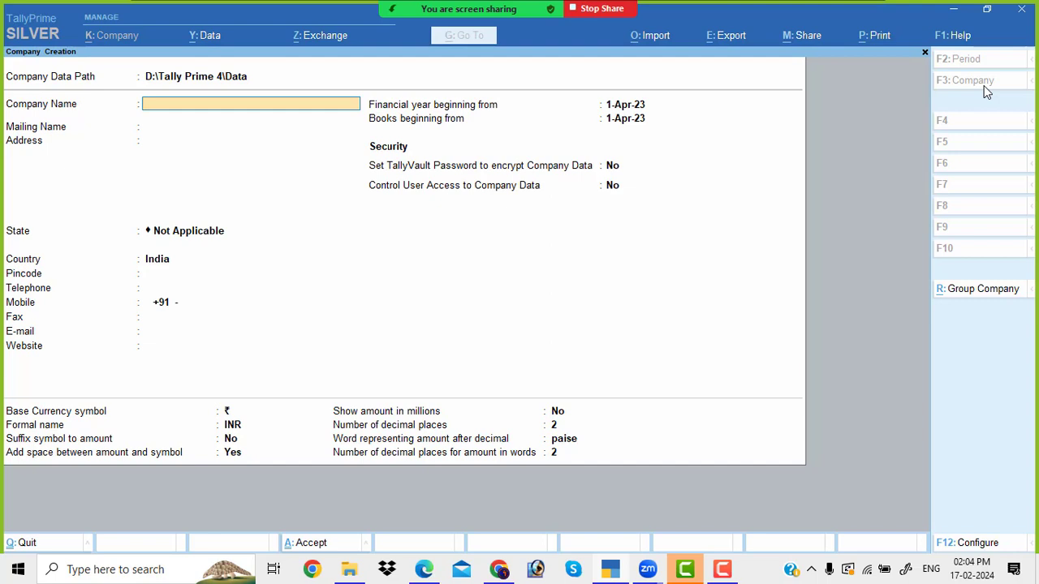
Name the new company Universal Computer Needs, keep the same mailing name, and set the state to Andhra Pradesh
text(Universal Compueter Needs)
key(Return)
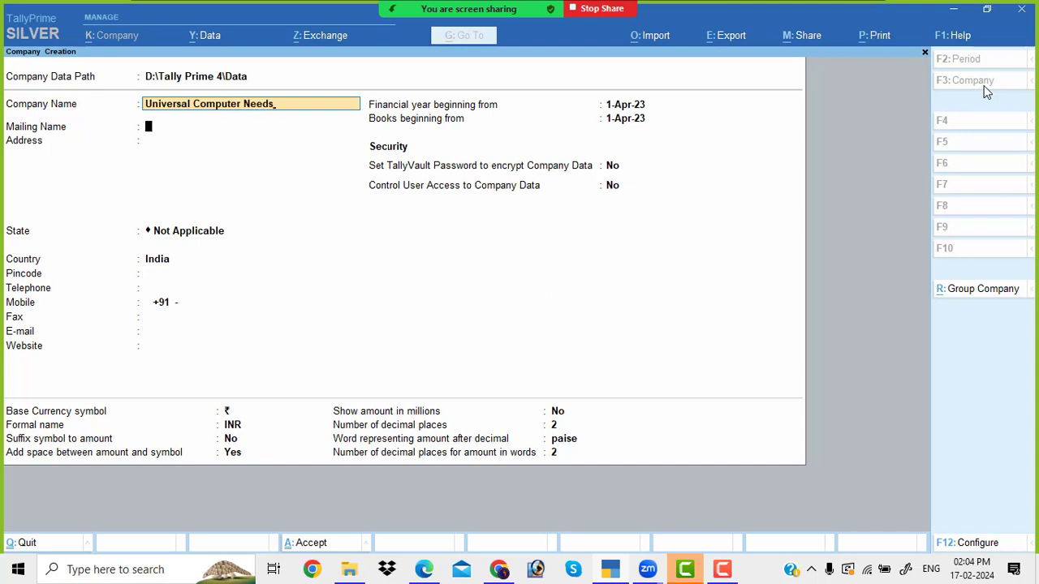
key(Return)
key(Return)
key(Down)
key(Down)
key(Return)
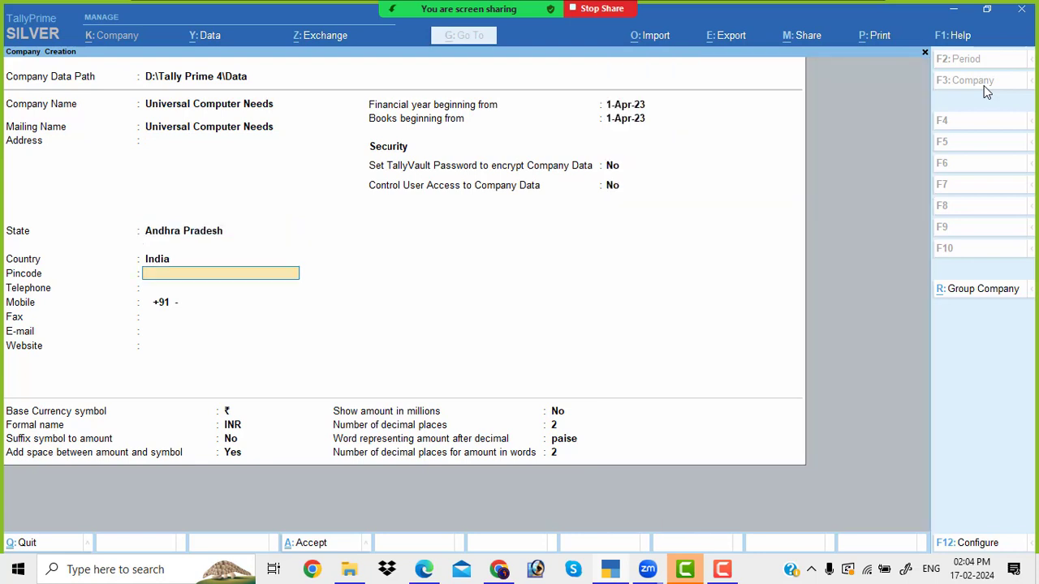
Save the new company with its remaining defaults and disable bill-wise entry in its features
key(ctrl)
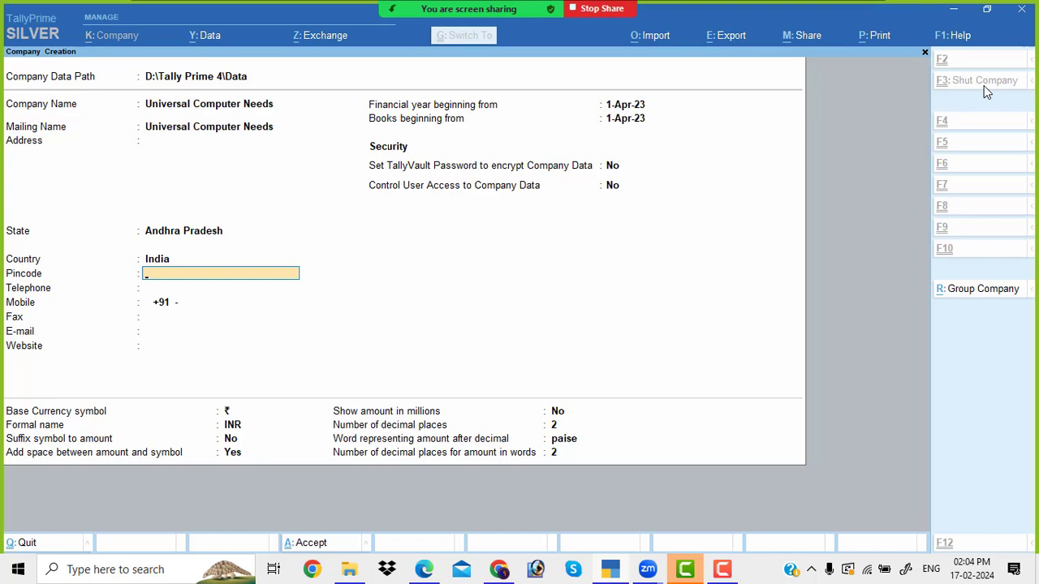
key(ctrl+a)
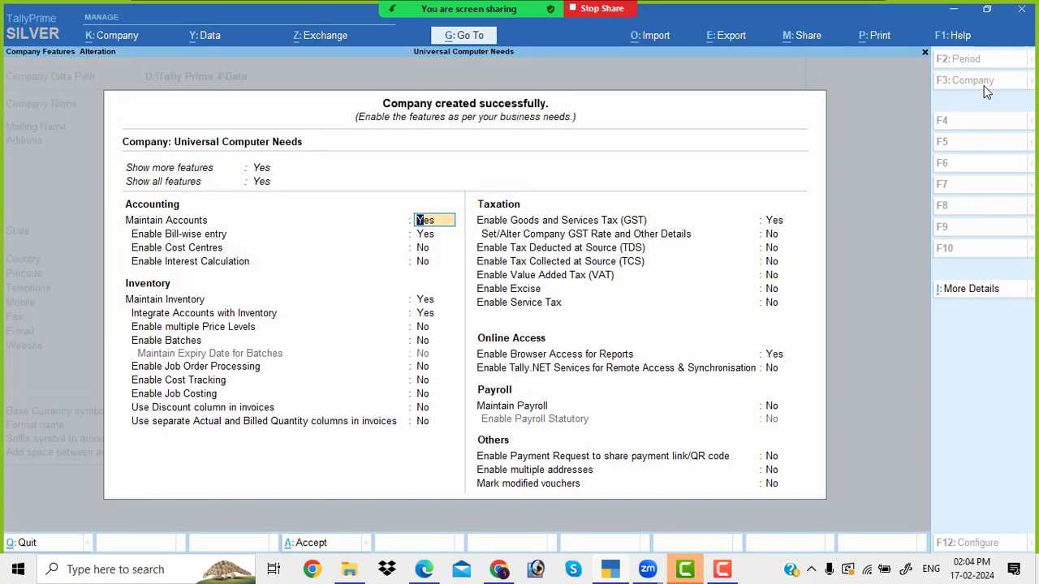
key(Return)
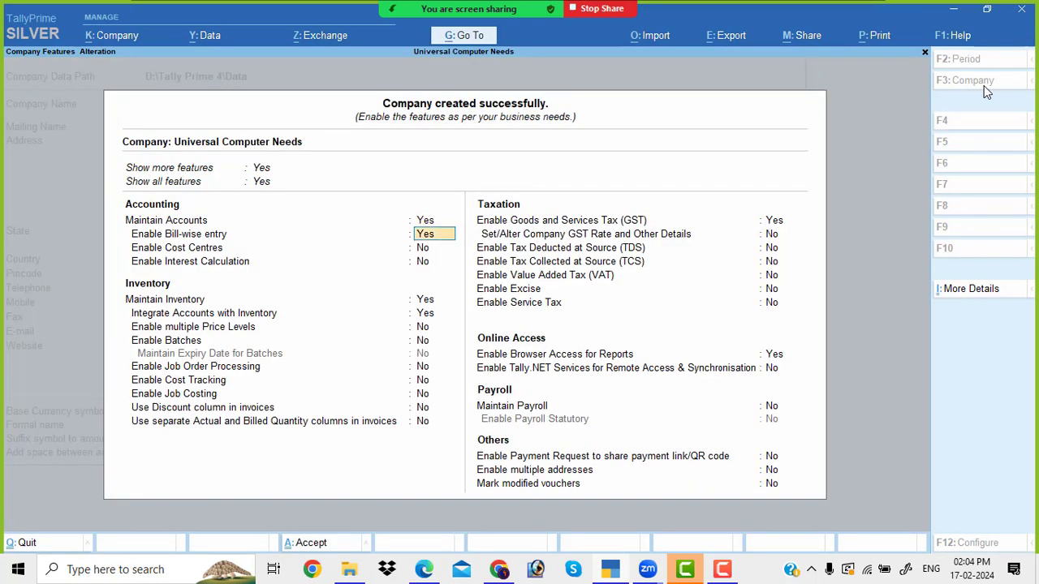
text(n)
key(Return)
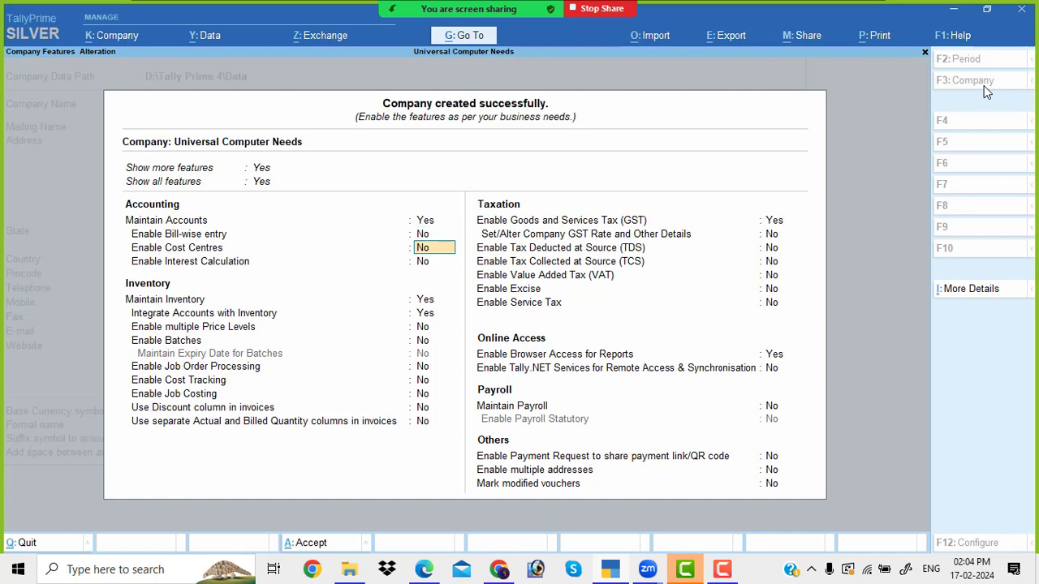
Keep the default inventory features and disable Goods and Services Tax (GST) for the company
key(Return)
key(Return)
key(Return)
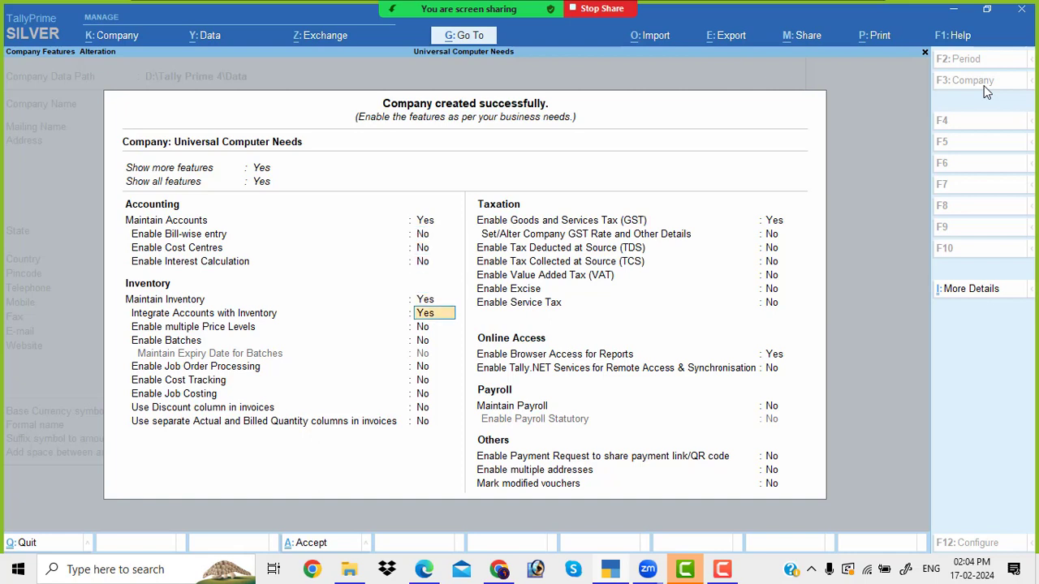
key(Return)
key(Return)
key(Return)
key(Return)
key(Return)
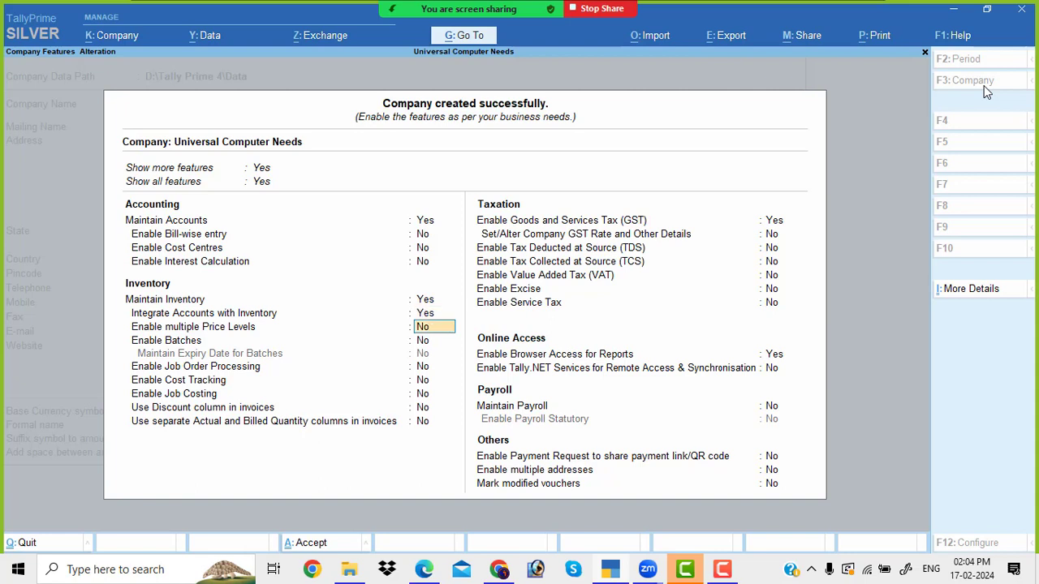
key(Return)
key(Return)
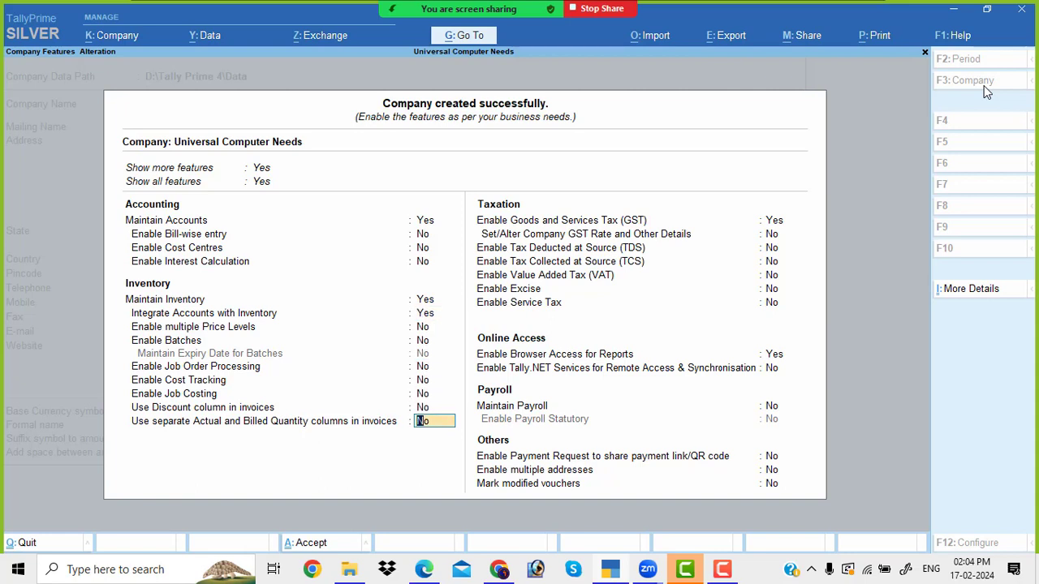
key(Return)
text(n)
key(Return)
key(Return)
key(Return)
key(Return)
key(Return)
key(Return)
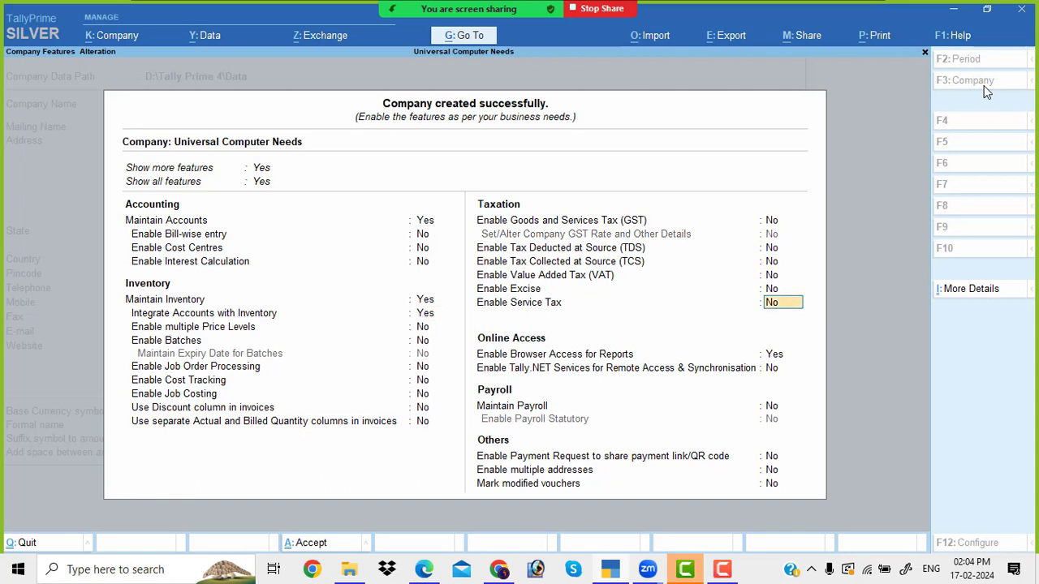
Disable browser access for reports, keep payroll and the other features off, and save the company features
text(n)
key(Return)
key(Return)
key(Return)
key(Return)
key(Return)
key(Return)
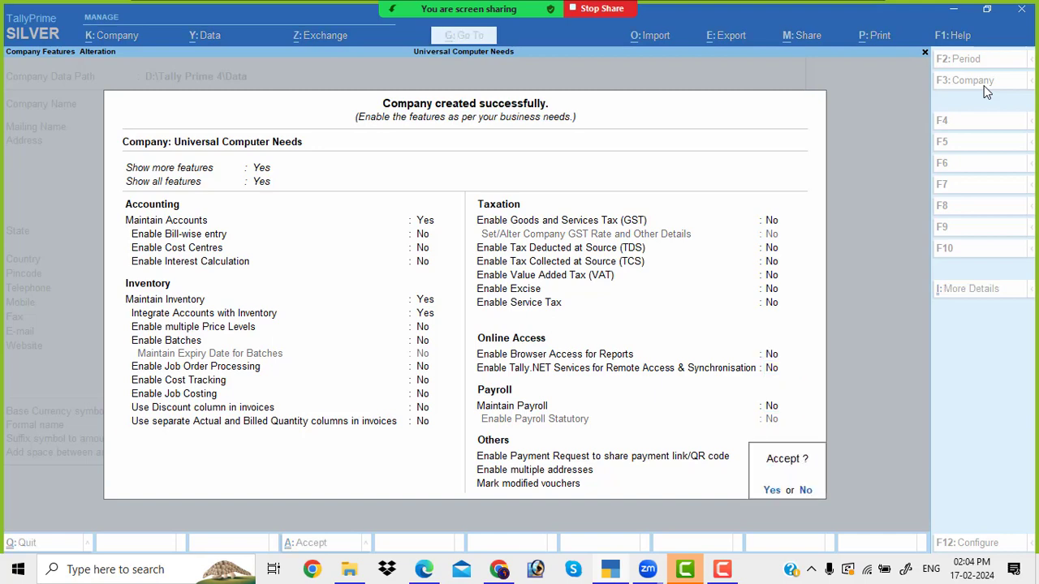
key(Return)
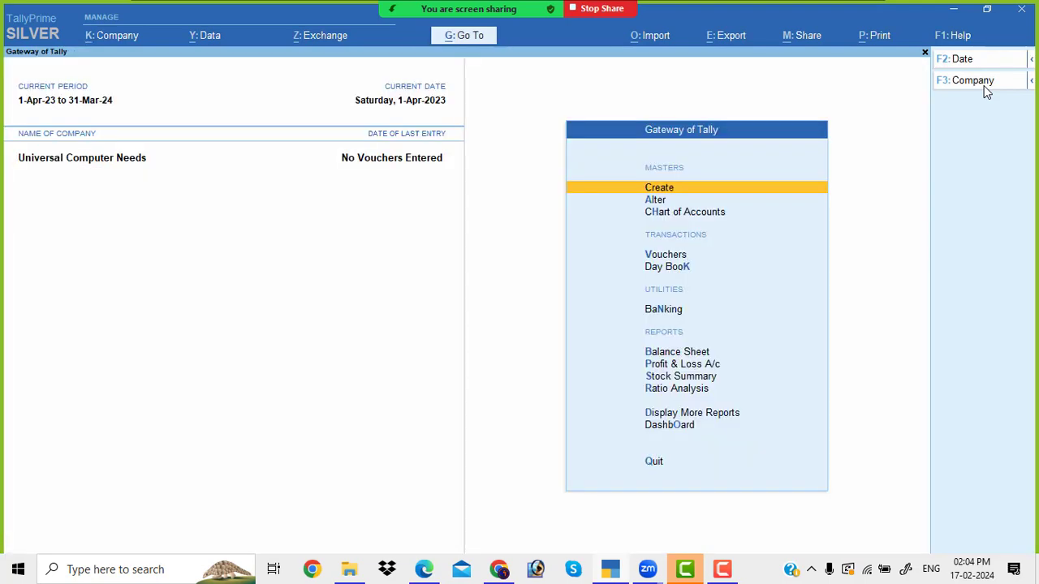
Start creating a new ledger in Universal Computer Needs
key(Return)
key(Down)
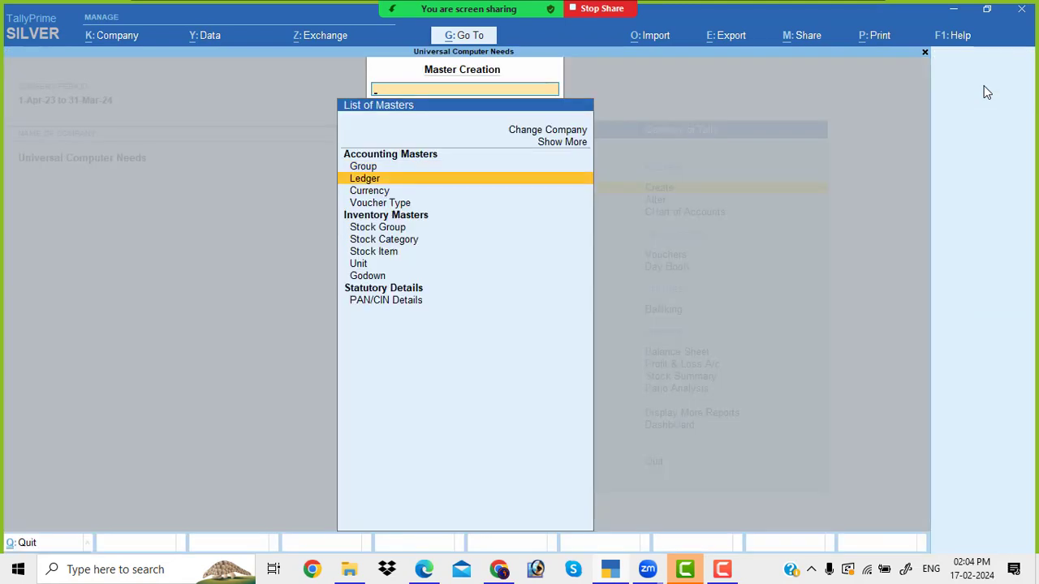
key(Return)
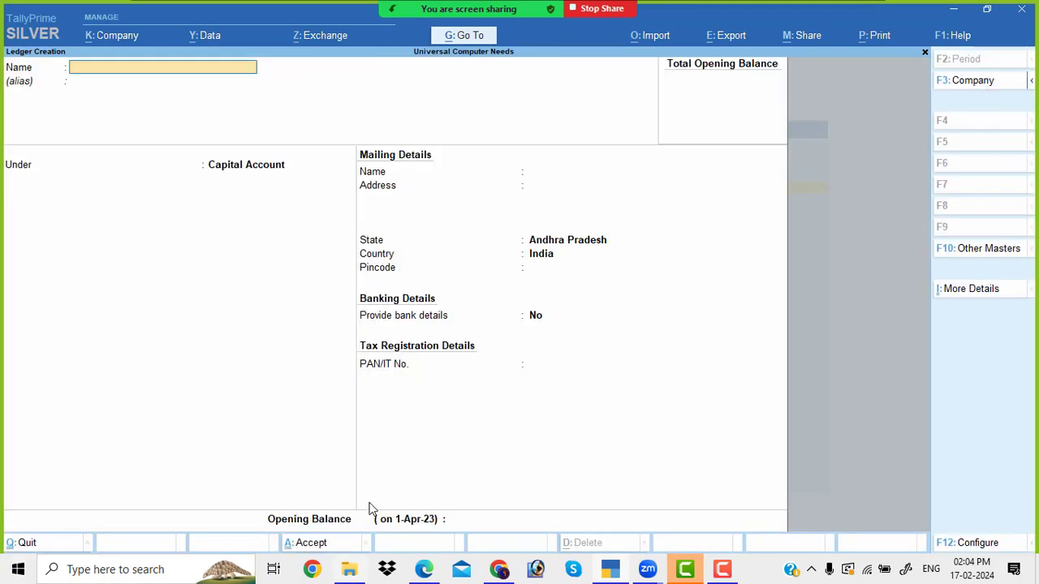
Switch to the PDF in Edge, review Problem 15's transactions for the ledgers needed, and return to TallyPrime
click(428, 570)
scroll(499, 390, down, 2)
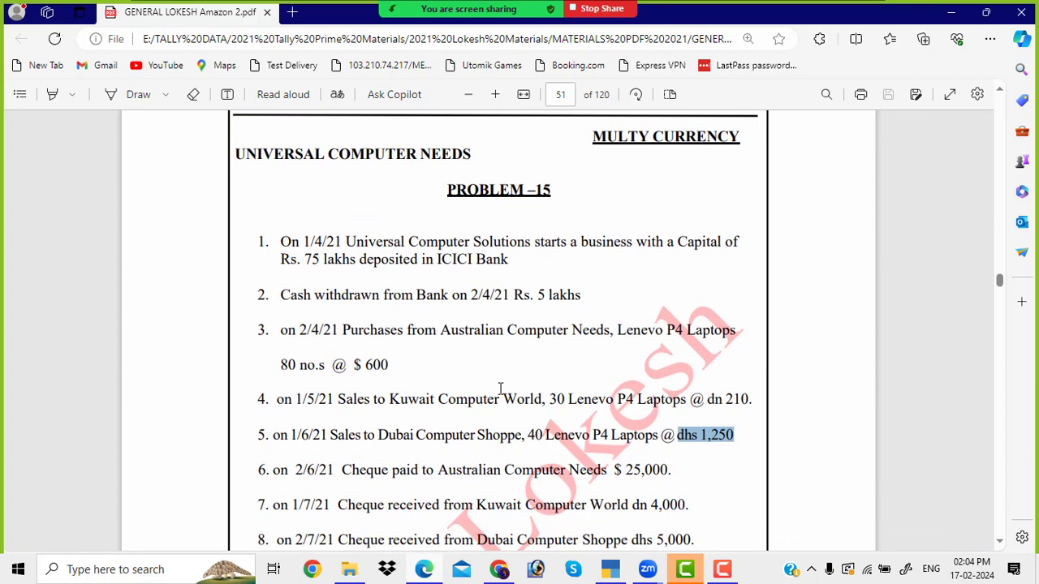
scroll(500, 388, down, 2)
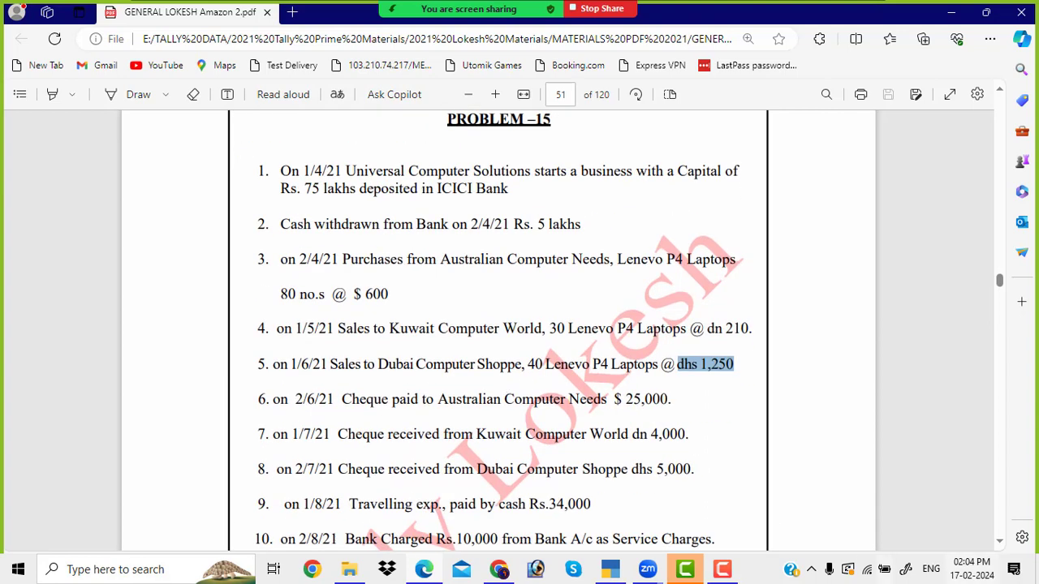
mouse_move(429, 7)
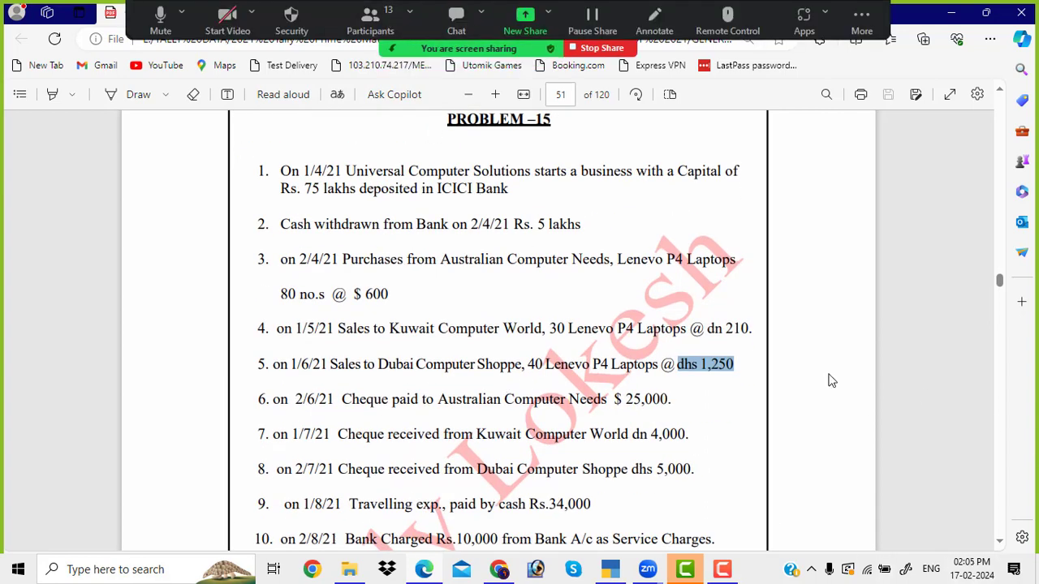
click(590, 311)
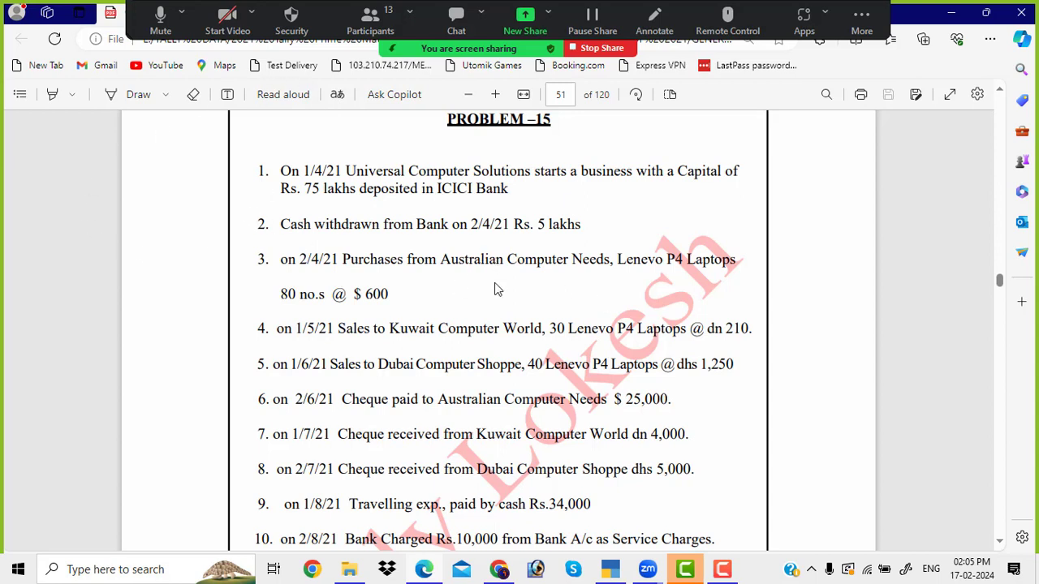
key(alt+Tab)
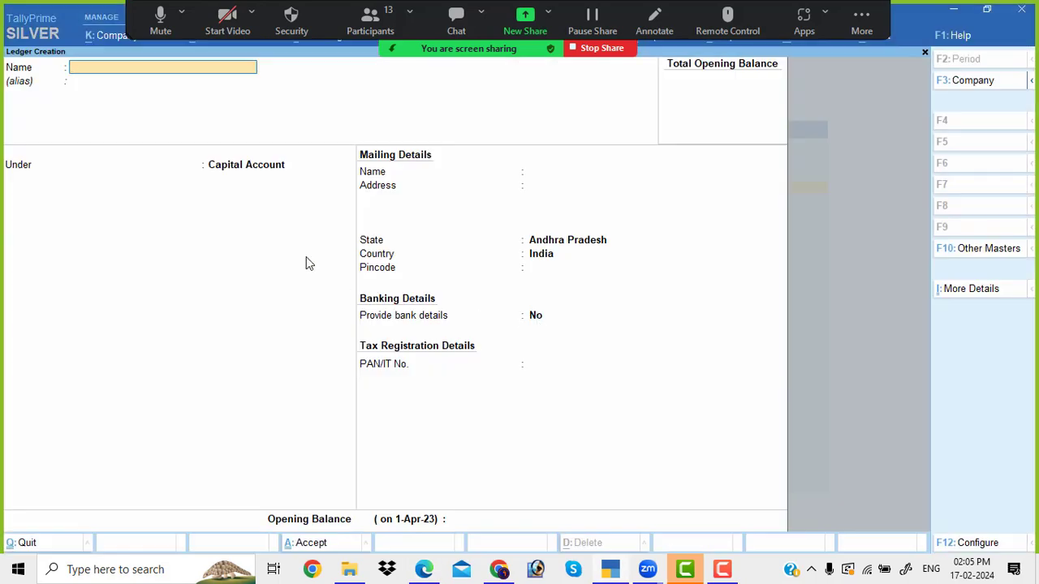
Create a ledger named Capital under Capital Account, keeping the default mailing and banking details
text(Capital)
key(Return)
key(Return)
key(Return)
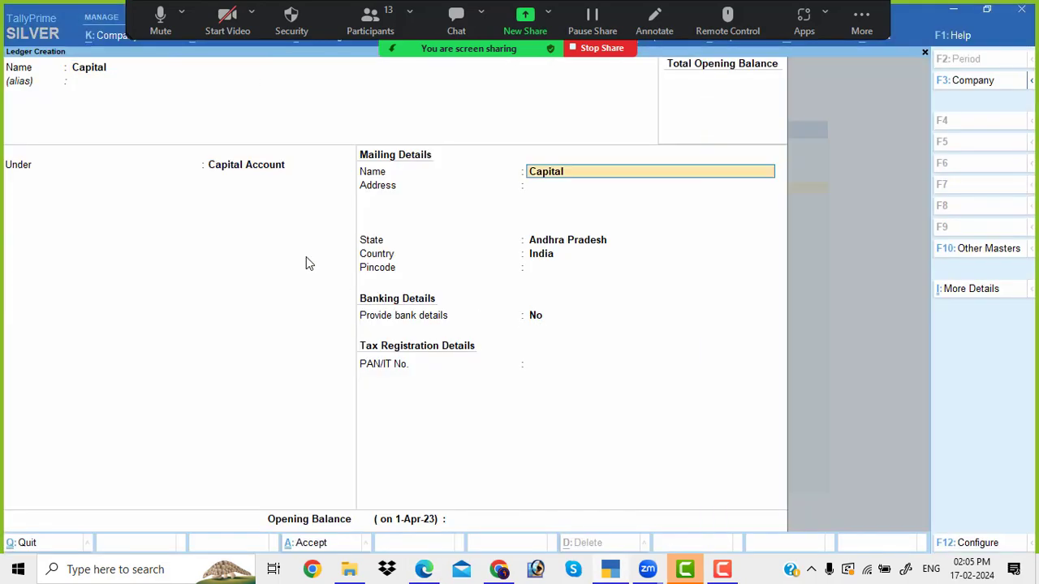
key(Return)
key(Return)
key(Return)
key(Return)
key(Return)
key(Return)
key(Return)
key(Return)
key(Return)
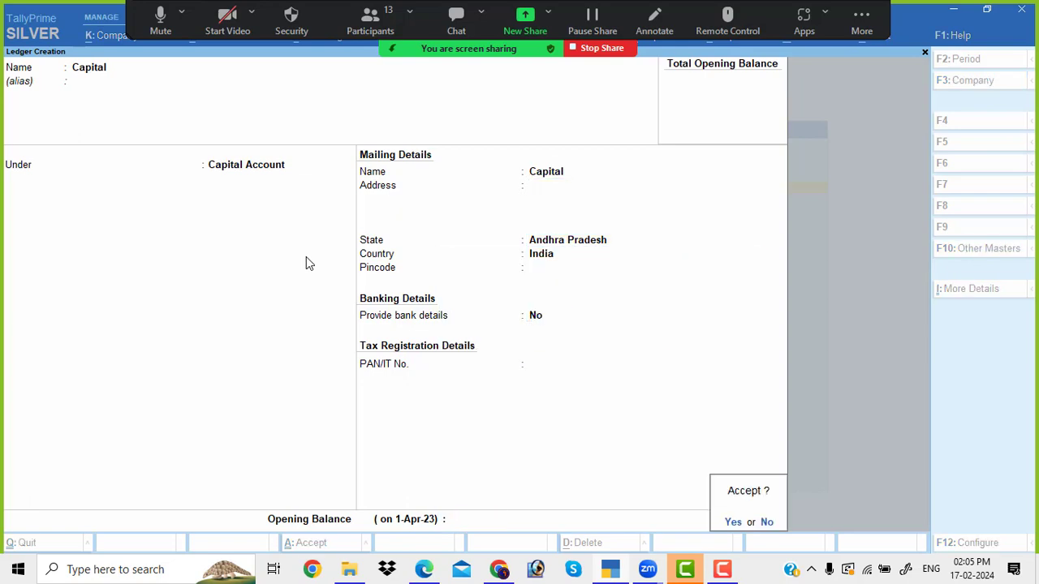
Check the transactions in the PDF and create a TallyPrime ledger named Icici Bank under Bank Accounts
key(alt+Tab)
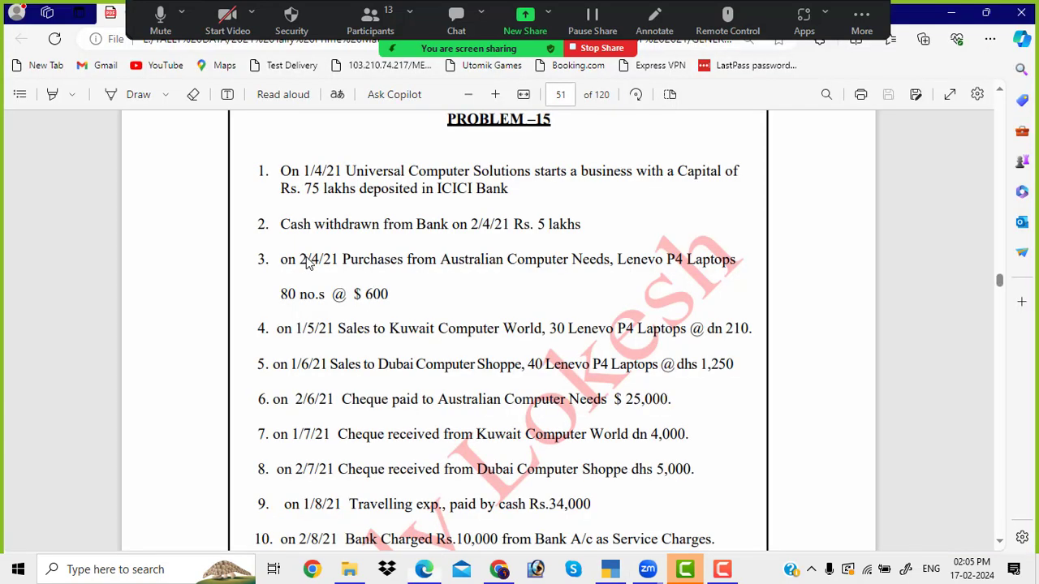
key(alt+Tab)
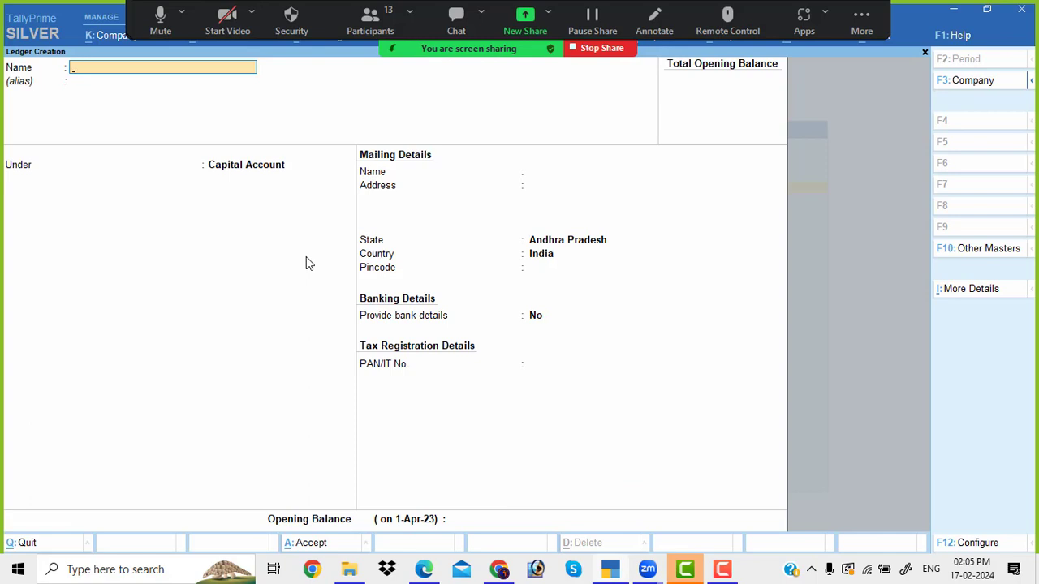
text(Icici Bank)
key(Return)
key(Return)
text(Ba)
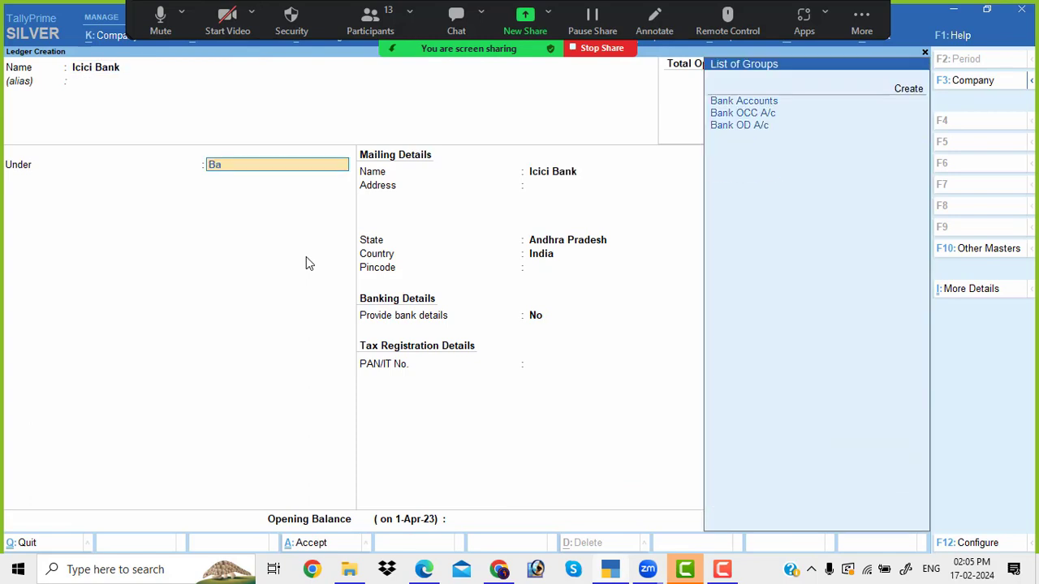
key(Return)
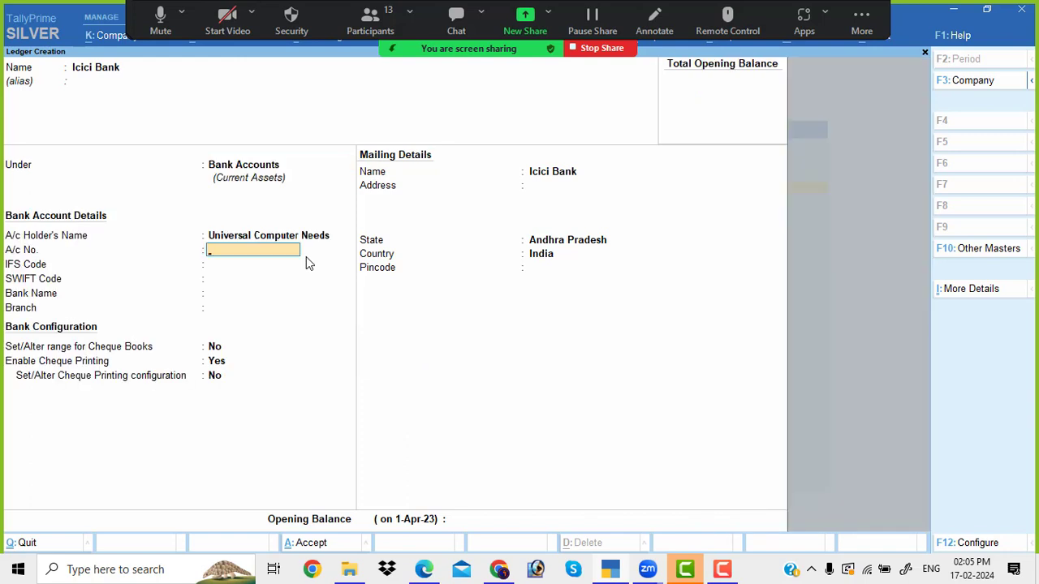
key(ctrl+a)
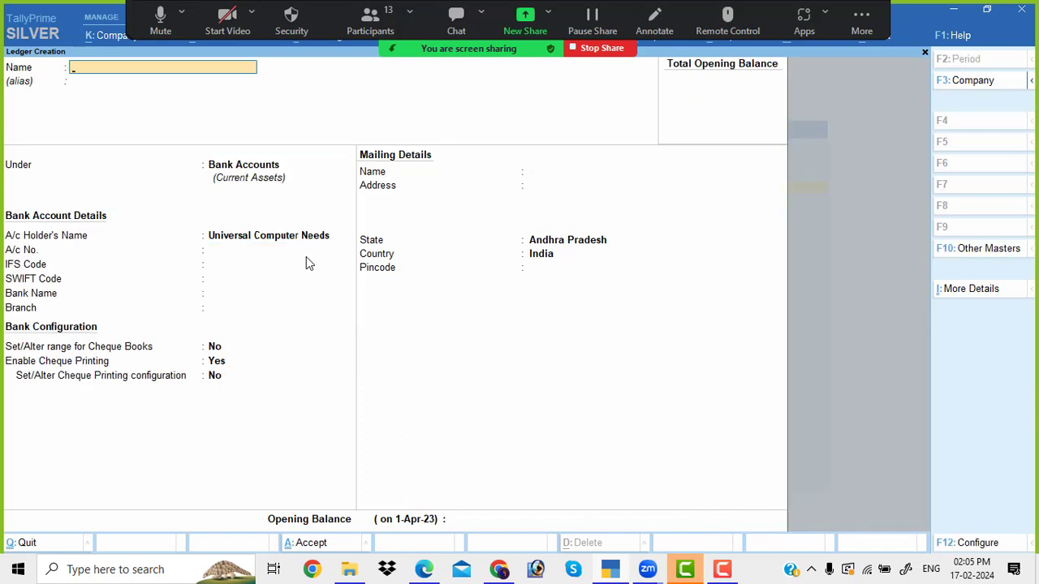
Create a ledger named Purchase under Purchase Accounts with the ledger type Not Applicable
text(Purchase)
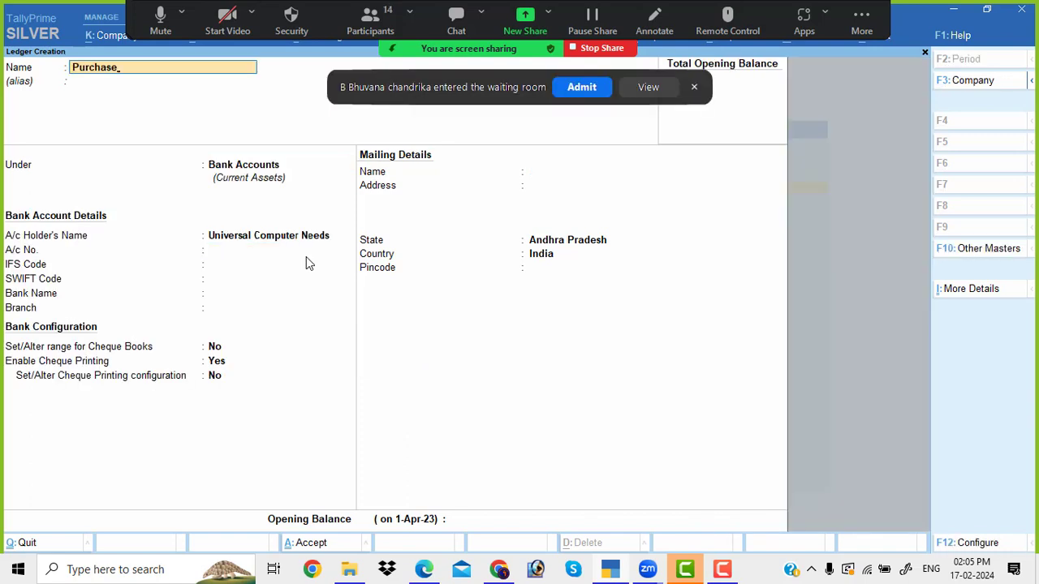
click(585, 87)
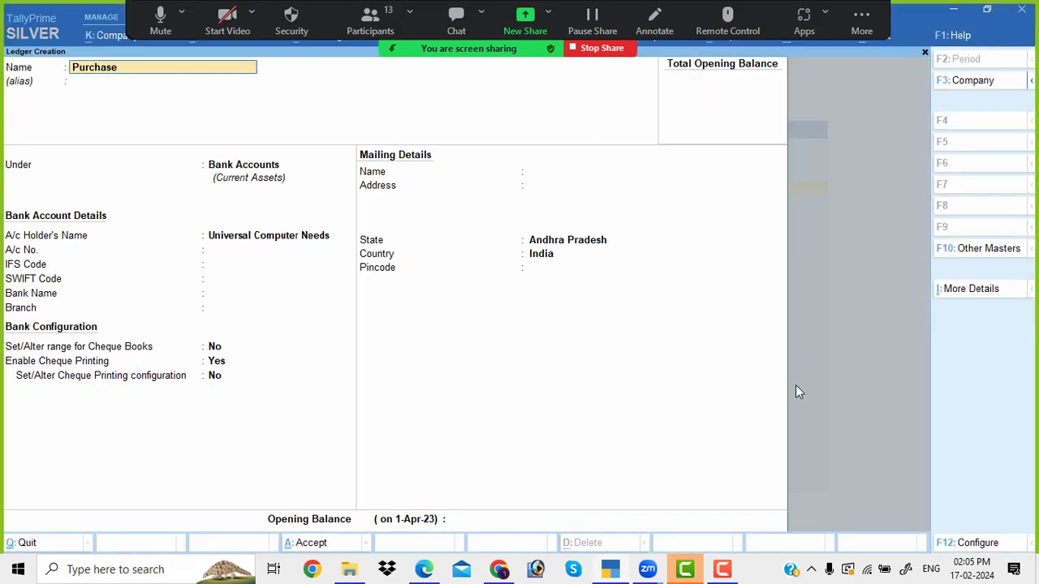
key(Return)
text(Pu)
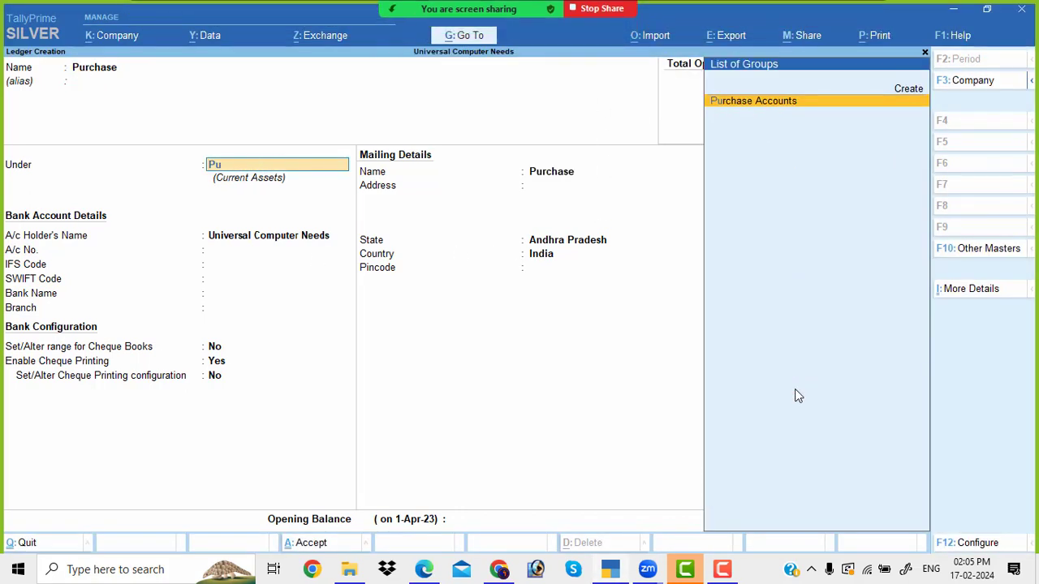
key(Return)
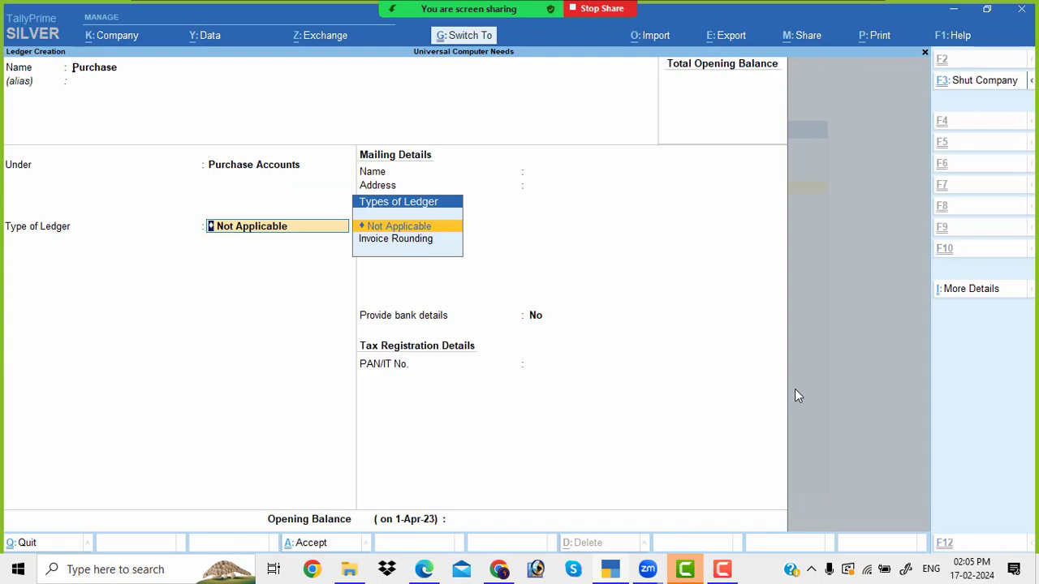
key(ctrl+a)
Copy the supplier name Australian Computer Needs from transaction 3 in the PDF into the new TallyPrime ledger's name
key(alt+Tab)
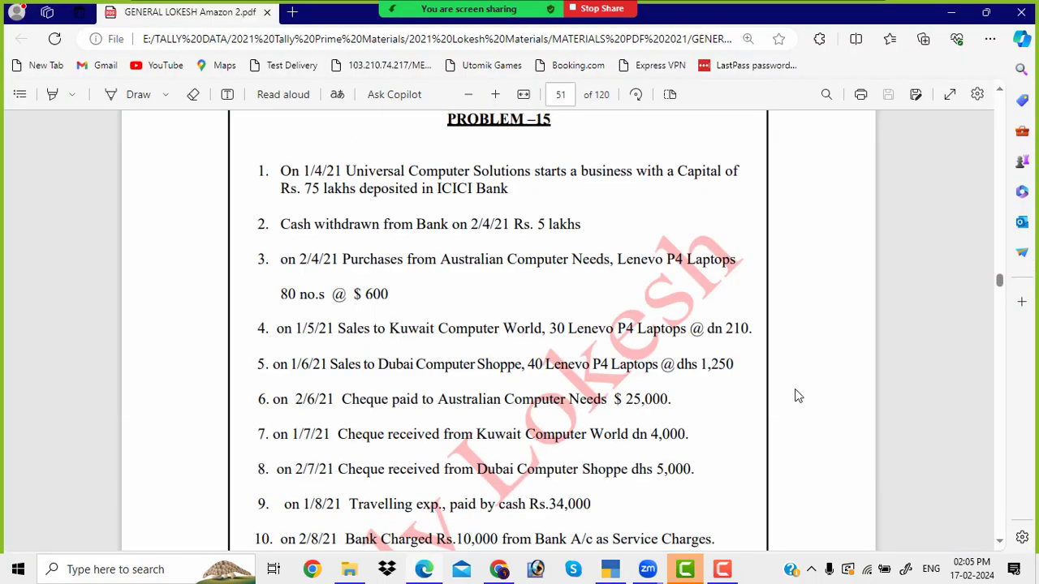
drag(442, 259, 611, 260)
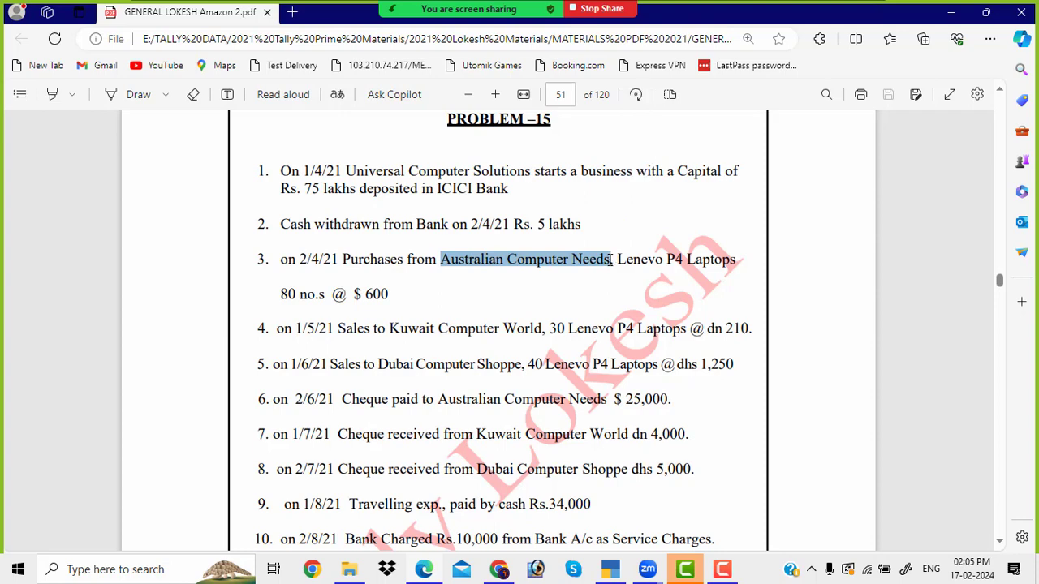
click(614, 572)
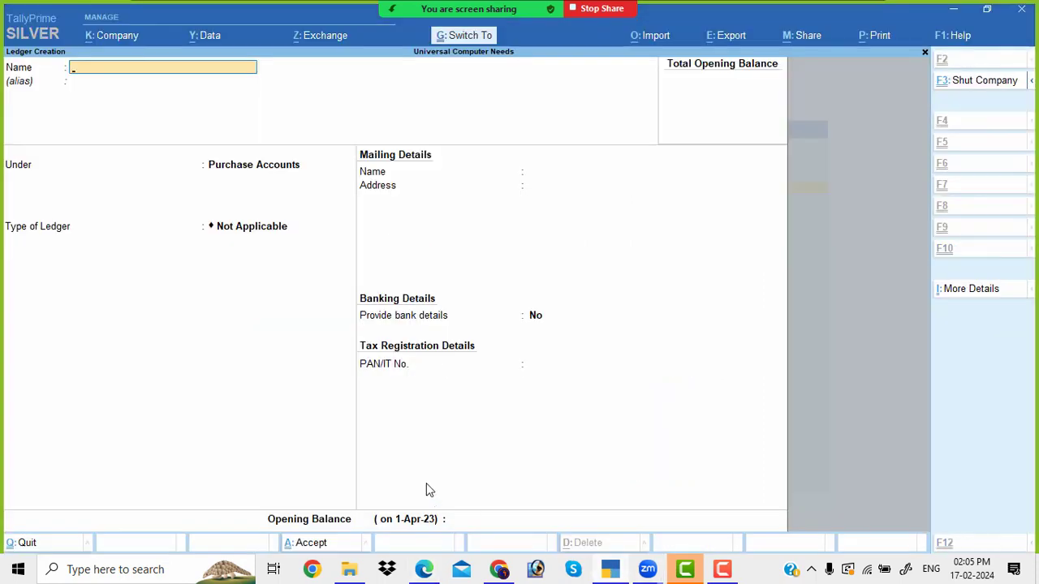
key(ctrl+alt+v)
key(Return)
key(Return)
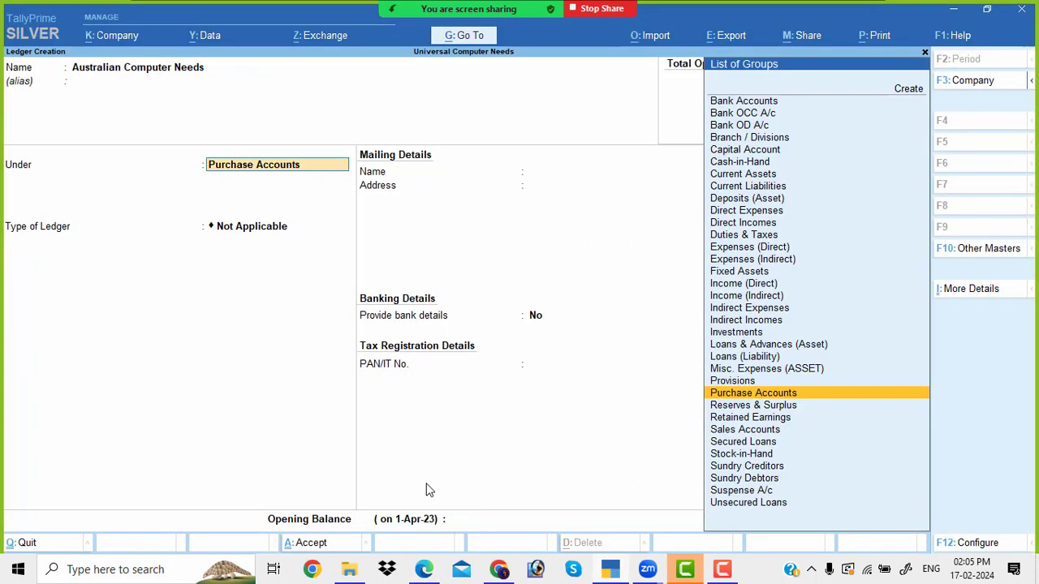
Place the Australian Computer Needs ledger under Sundry Creditors, leaving its mailing name as offered and the address blank
text(Sun)
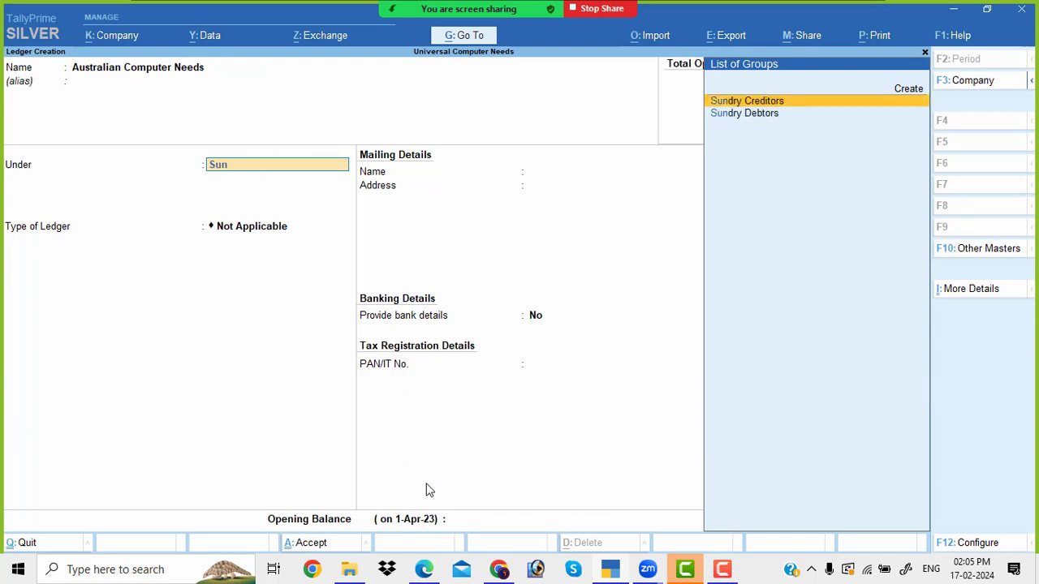
key(Return)
key(Return)
key(Return)
key(Return)
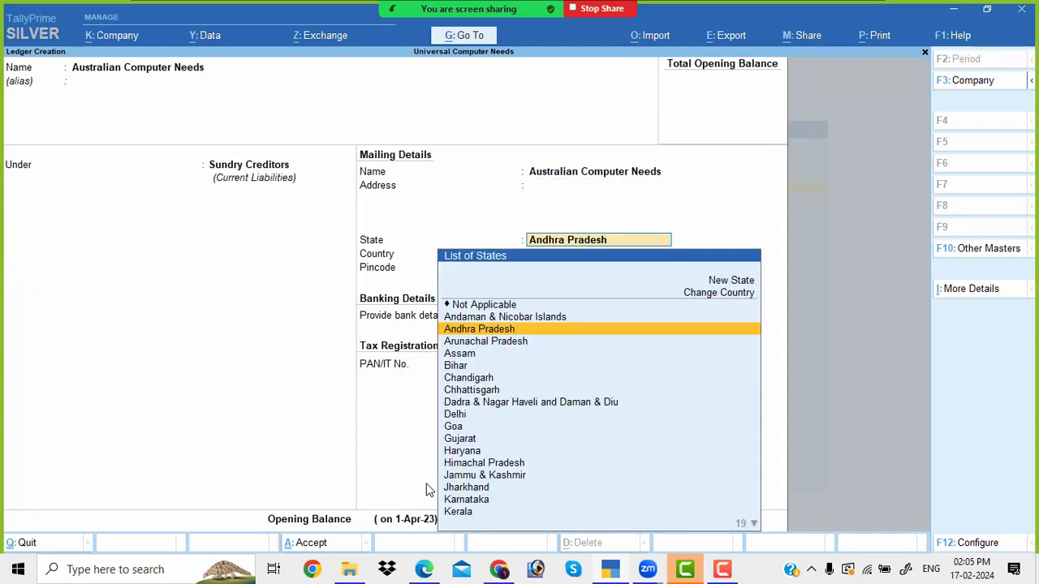
Keep Andhra Pradesh and India as the supplier's state and country, and save the ledger without banking or tax details
key(BackSpace)
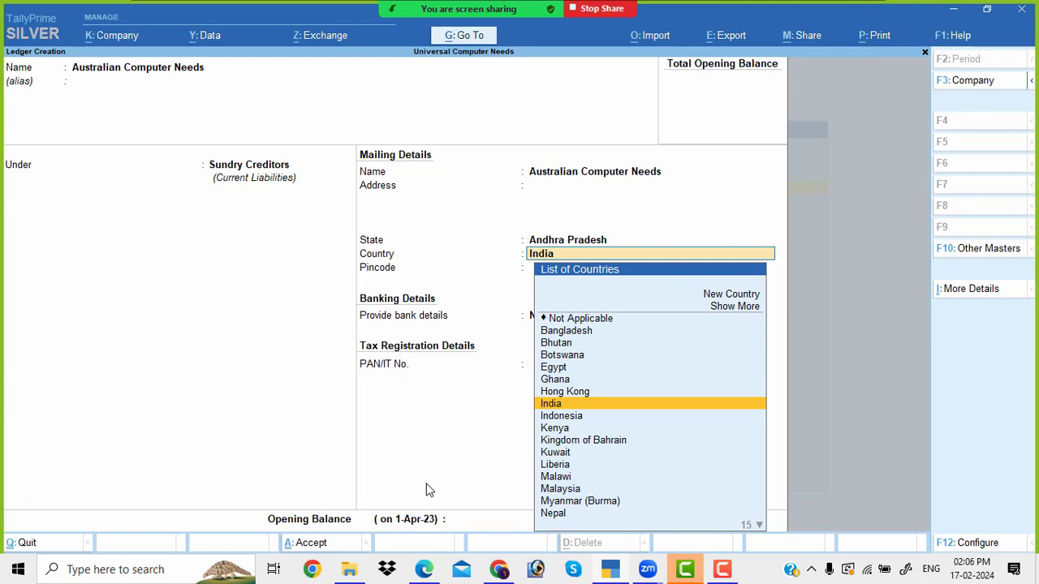
key(BackSpace)
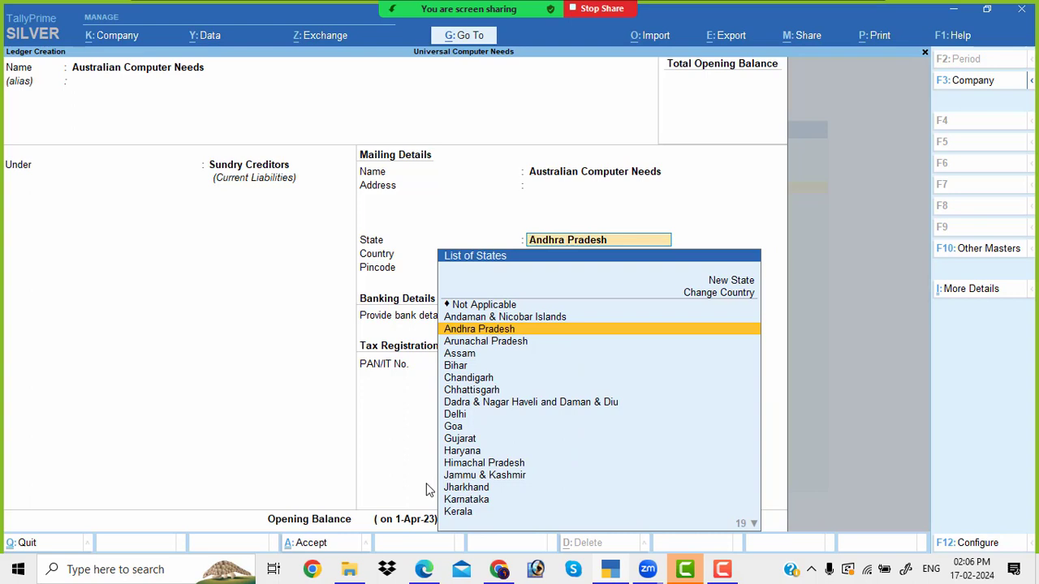
key(Return)
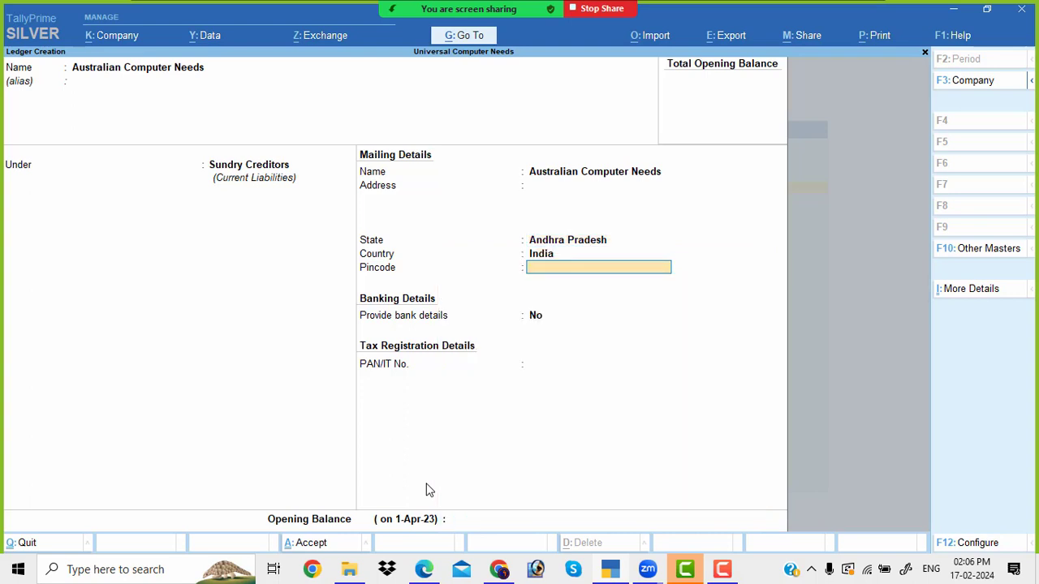
key(Return)
key(Return)
key(Return)
key(Return)
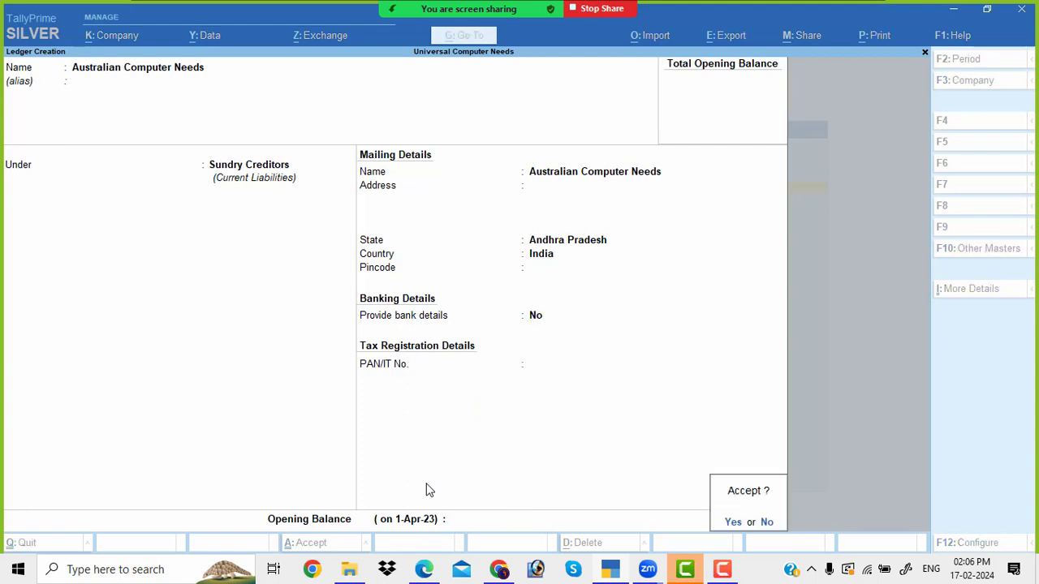
key(Return)
Create a ledger named Sales under Sales Accounts, keeping the remaining details at their defaults
text(Sales)
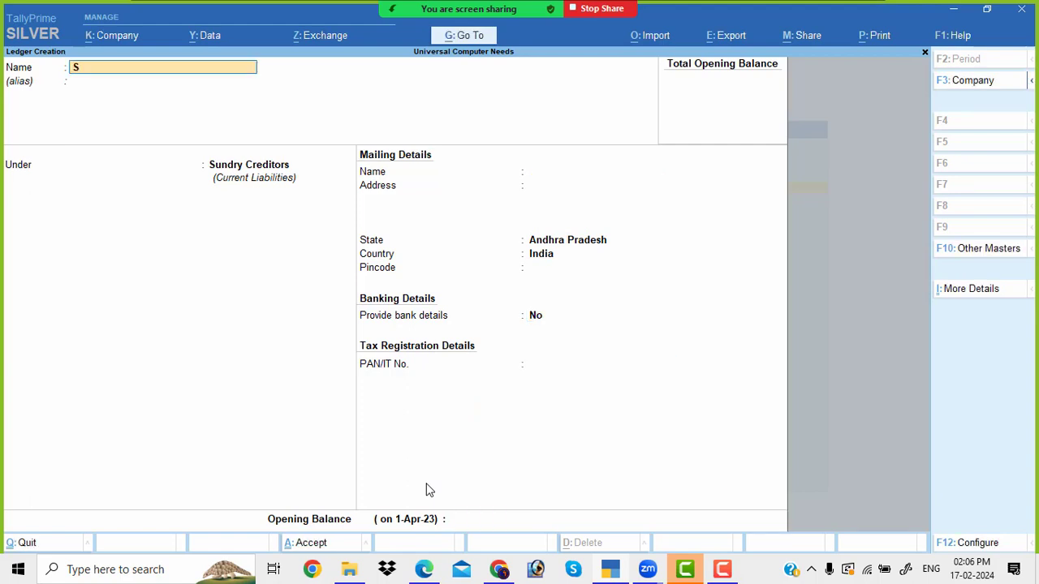
key(Return)
key(Return)
text(Sa)
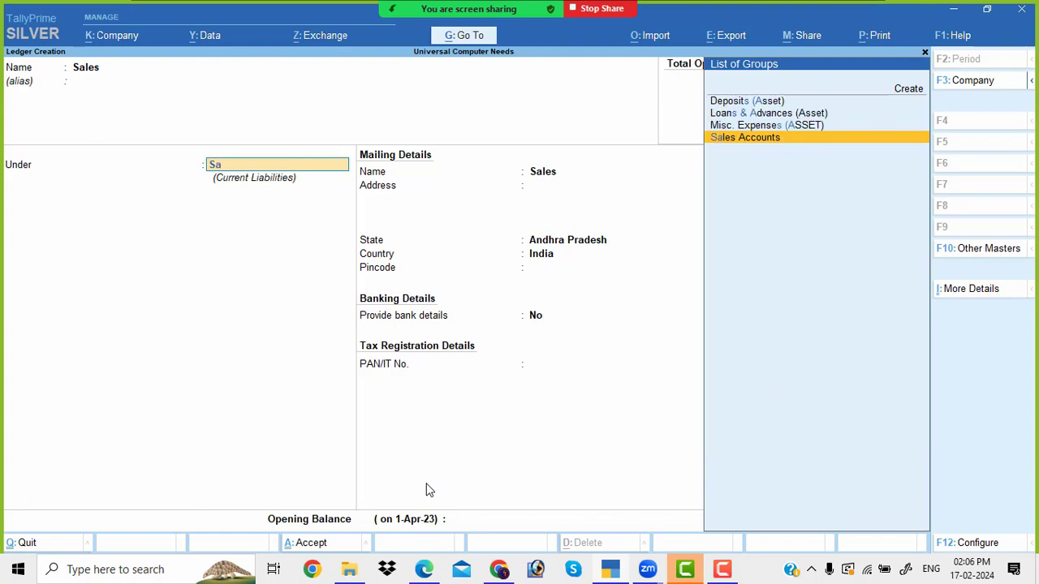
key(Return)
key(Return)
key(Return)
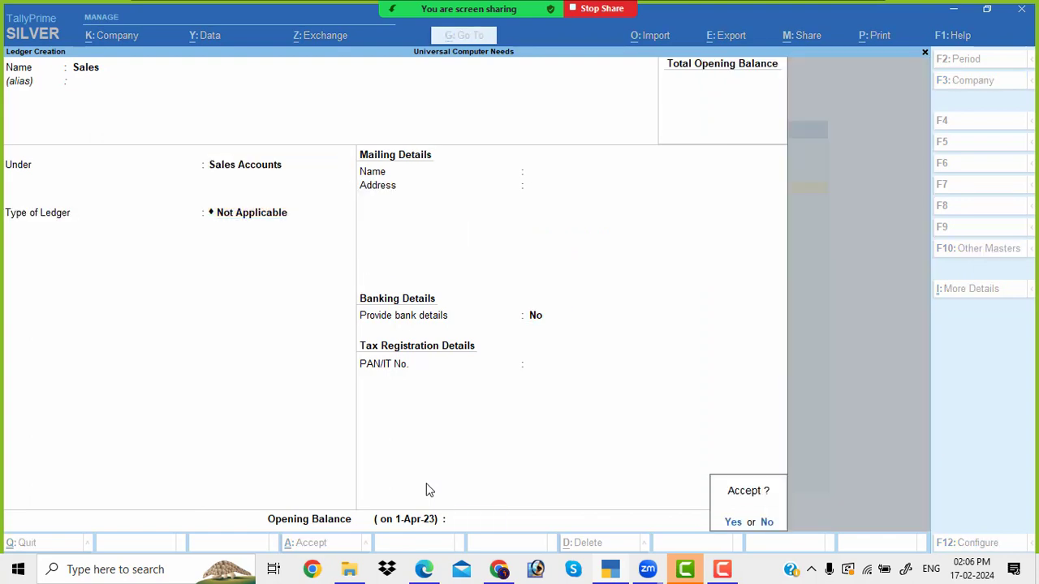
key(Return)
Check the customer in transaction 4 of the PDF and name the new TallyPrime ledger Kuwait Computer World
key(alt+Tab)
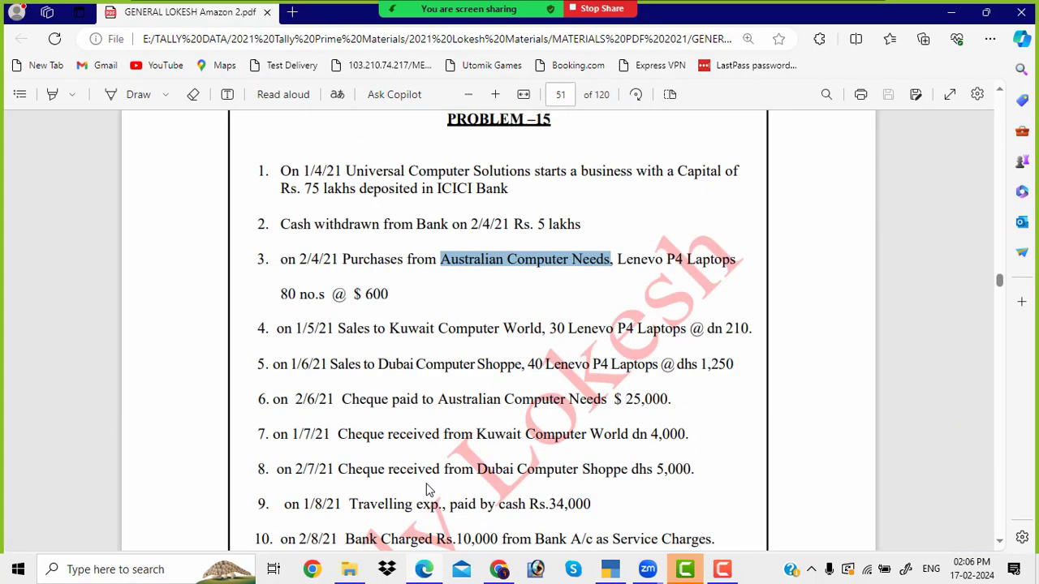
key(alt+Tab)
text(Kuwar)
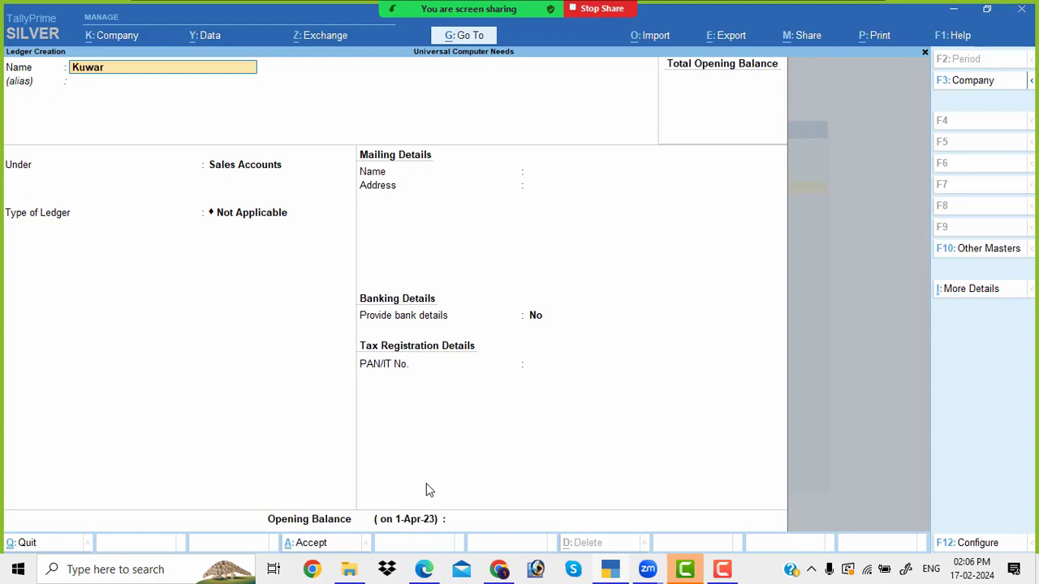
key(BackSpace)
text(it c)
key(BackSpace)
text(Com)
key(BackSpace)
text(ter World)
key(Return)
Place the Kuwait Computer World ledger under Sundry Debtors, keeping Andhra Pradesh, India and no bank details
text(Sun)
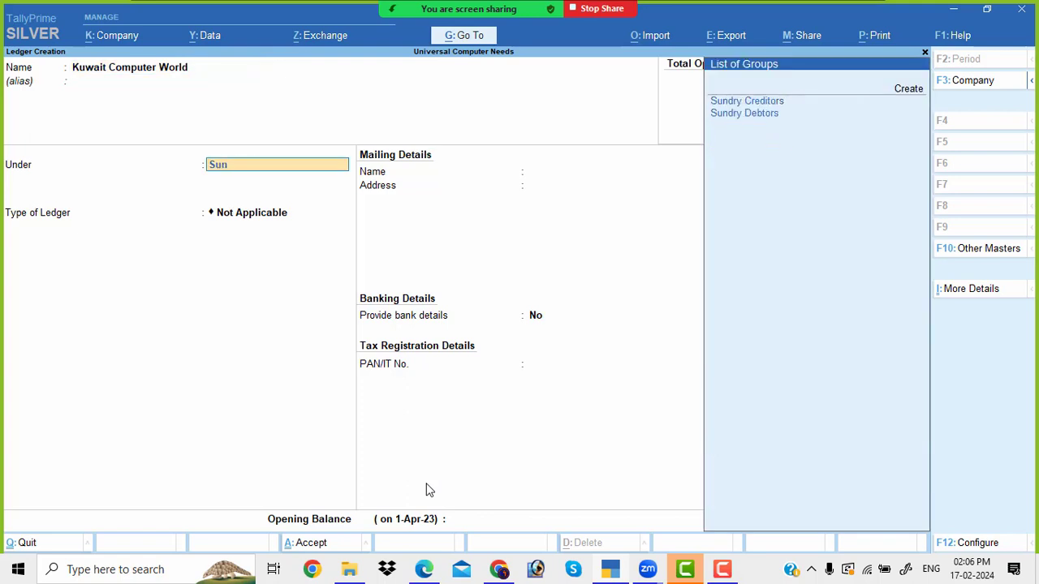
key(Down)
key(Return)
key(Return)
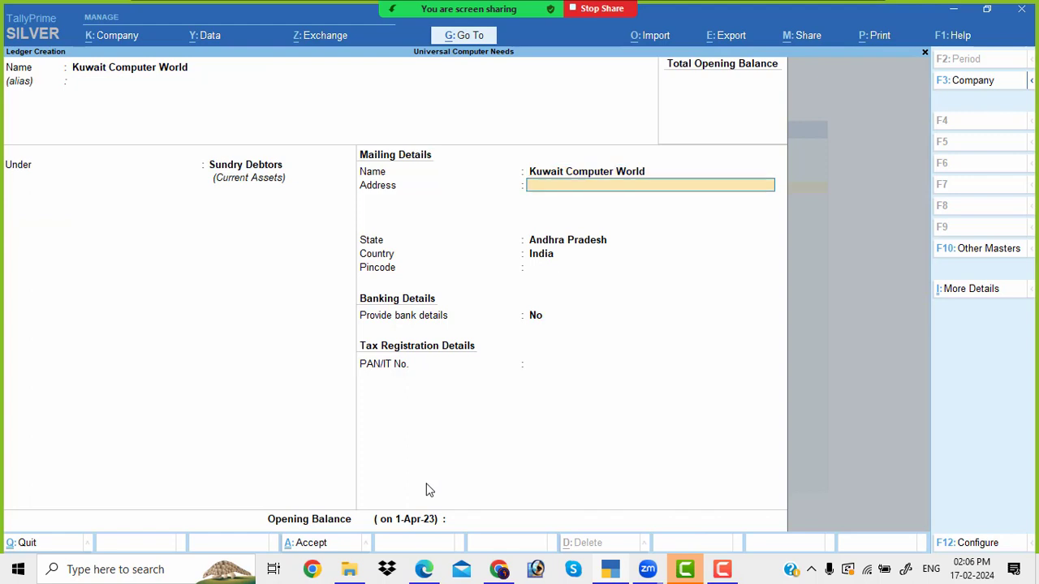
key(Return)
key(Return)
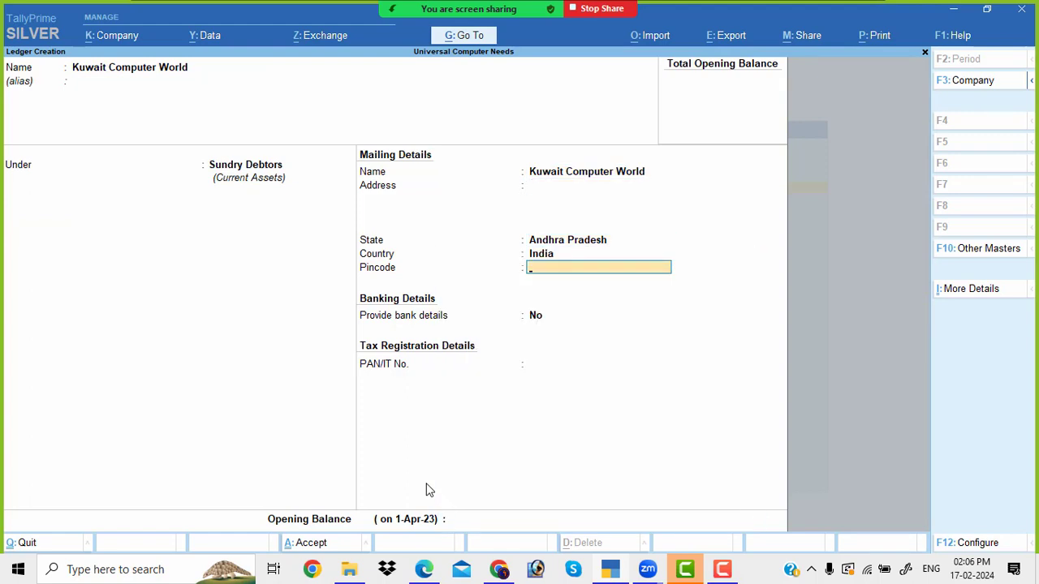
key(Return)
key(Return)
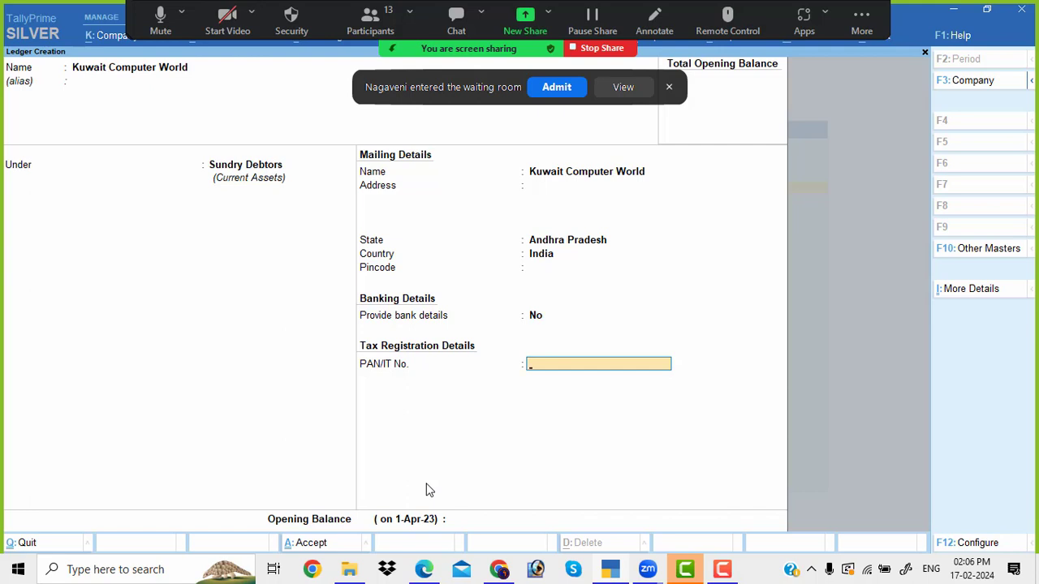
Admit everyone in the Zoom waiting room to the meeting and minimize the participants window
click(570, 85)
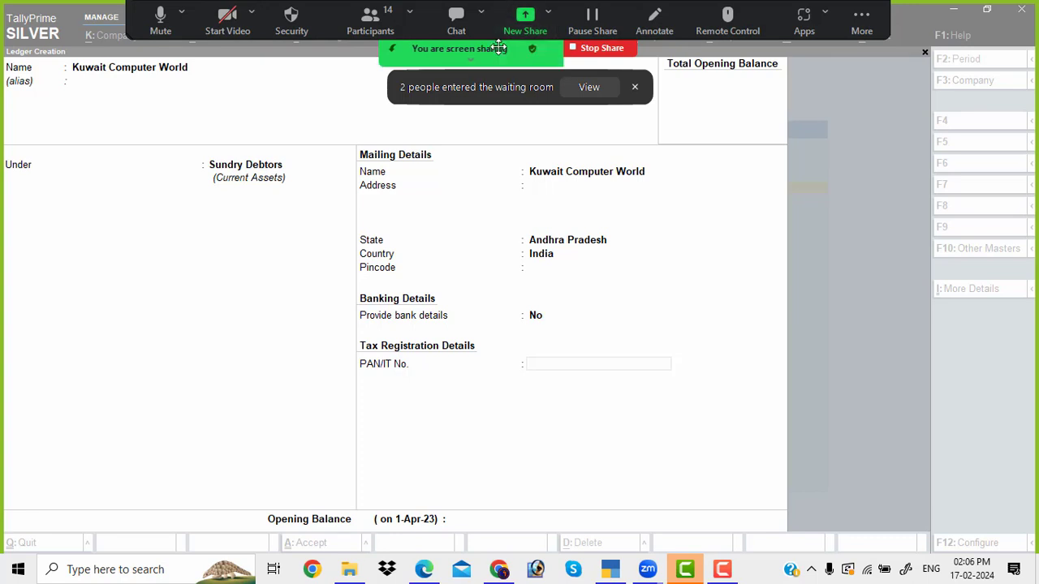
click(589, 86)
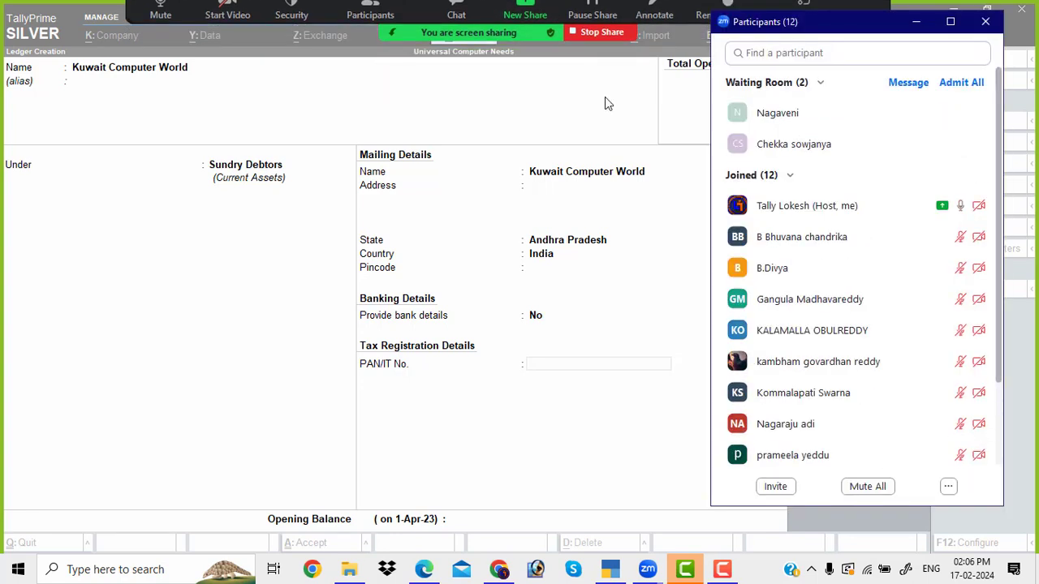
click(962, 82)
click(917, 21)
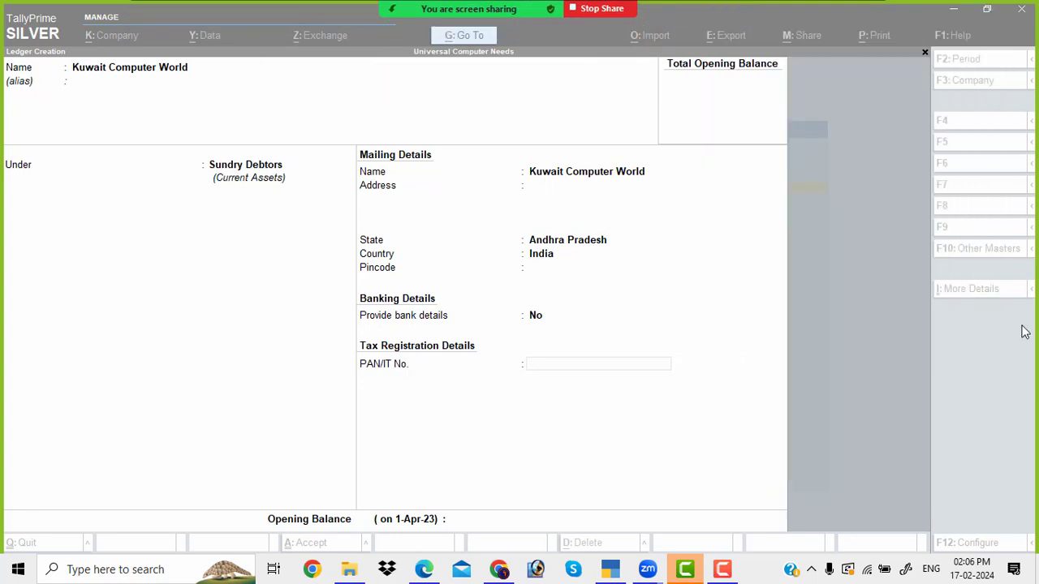
Return to TallyPrime and save the Kuwait Computer World ledger with PAN and opening balance left blank
click(703, 367)
key(Return)
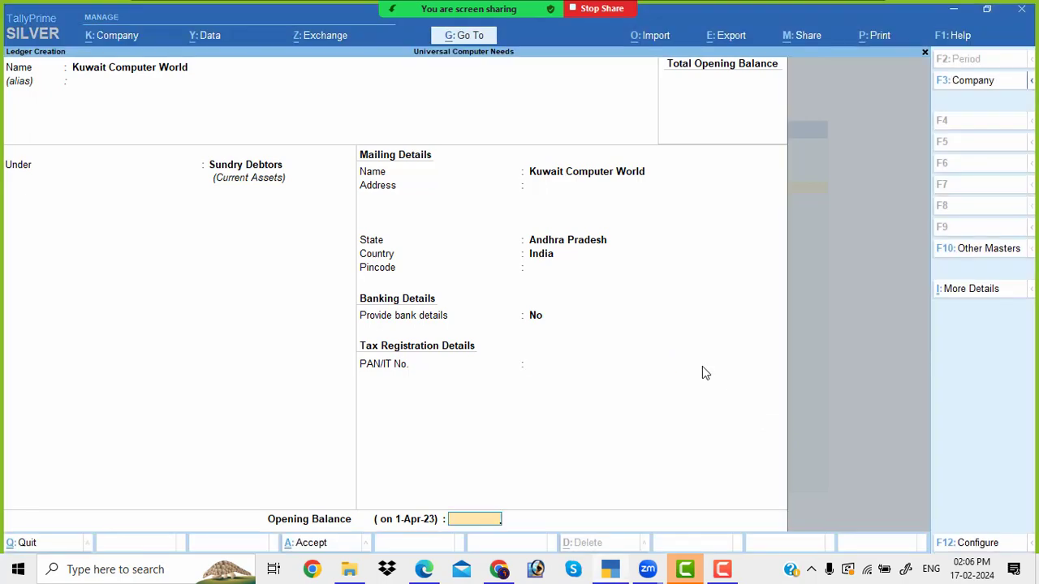
key(Return)
key(Return)
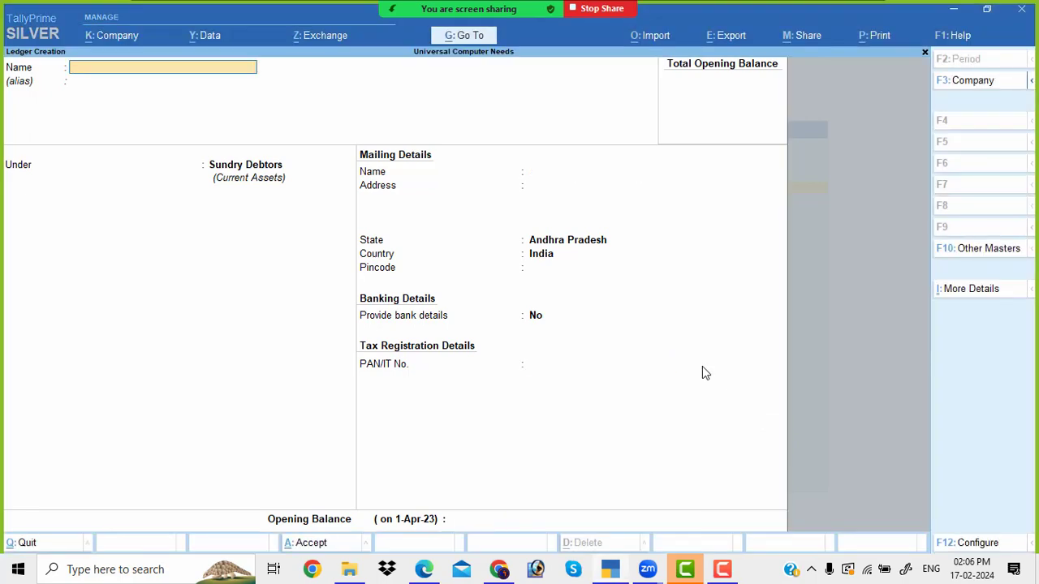
Check transaction 5 in the PDF and create a TallyPrime ledger named Dubai Computer Shopee under Sundry Debtors with default details
key(alt+Tab)
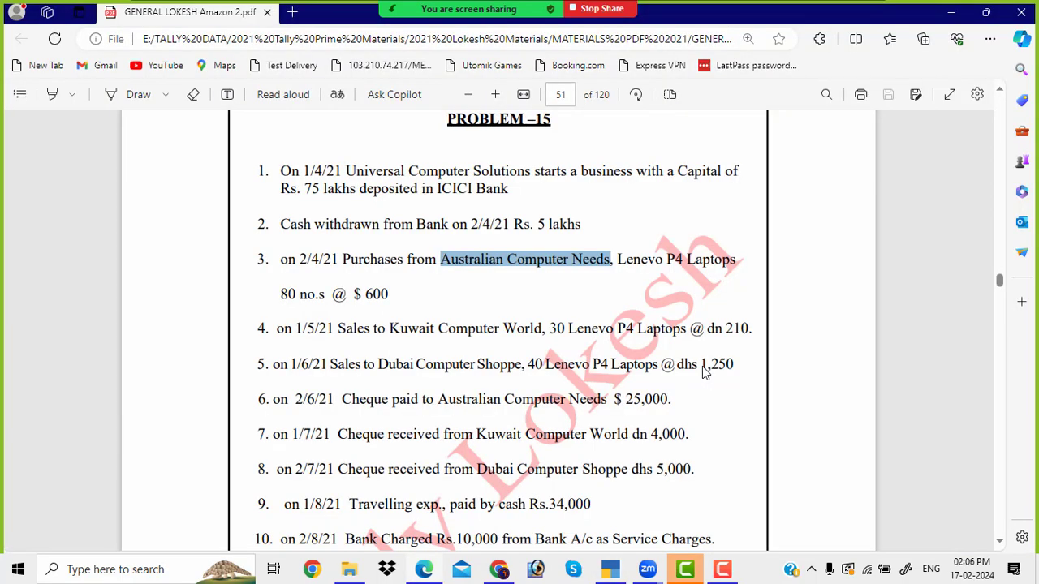
key(alt+Tab)
text(Duba)
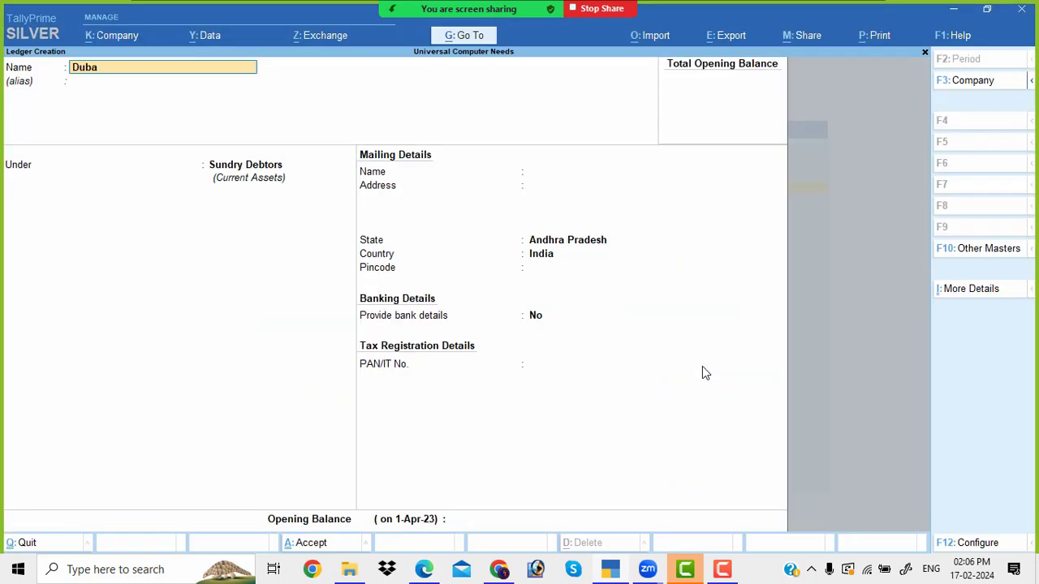
text(i computer Shopee)
key(Return)
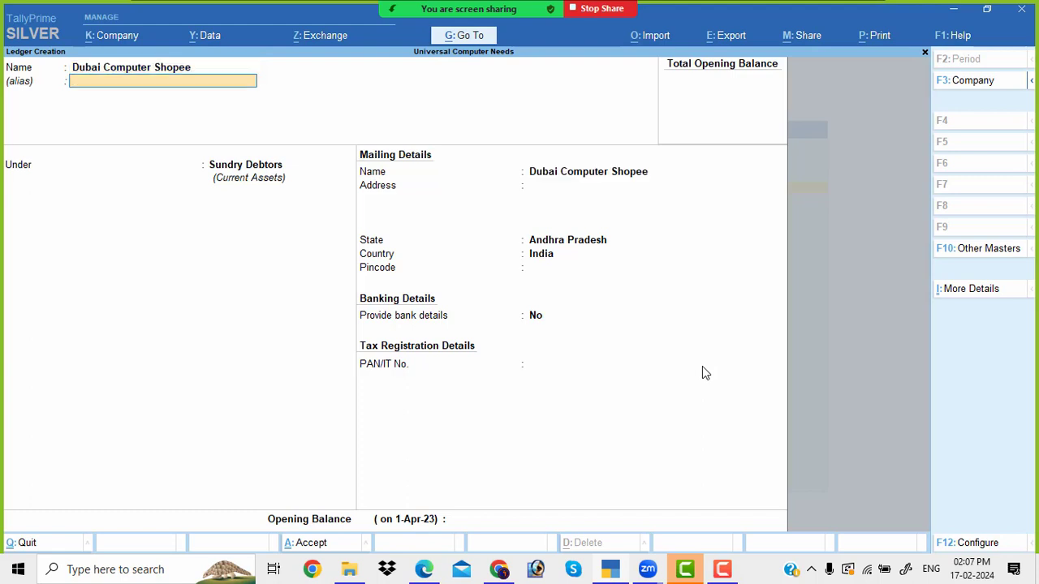
key(Return)
key(Return)
key(Return)
key(Return)
key(Return)
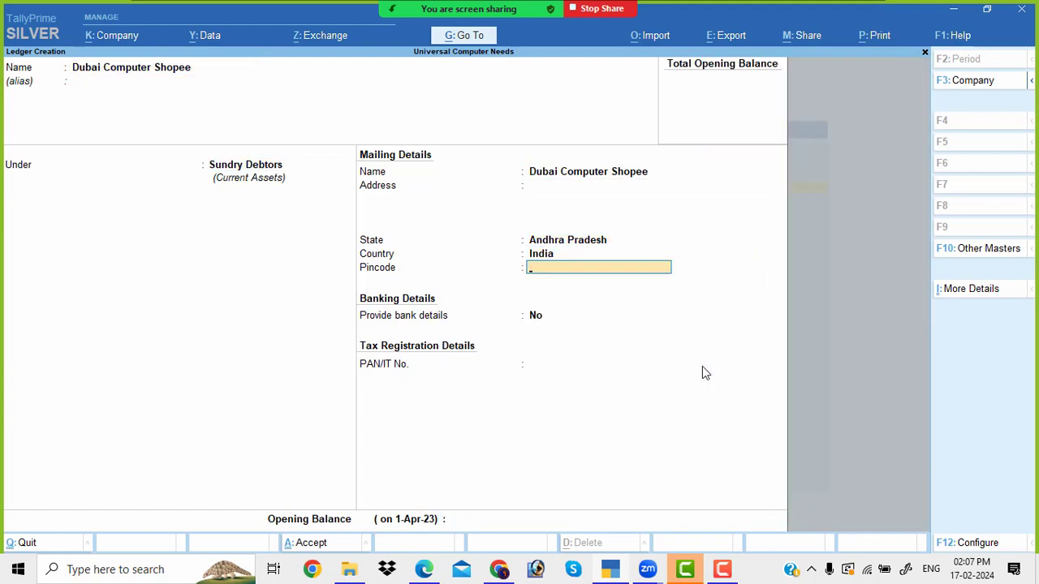
key(Return)
key(Return)
key(Return)
key(Return)
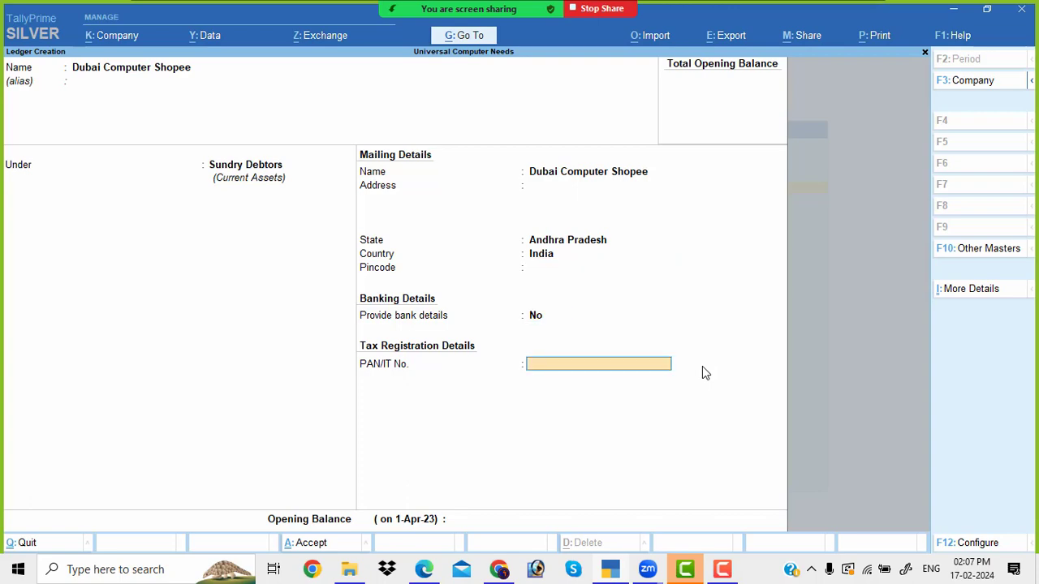
key(Return)
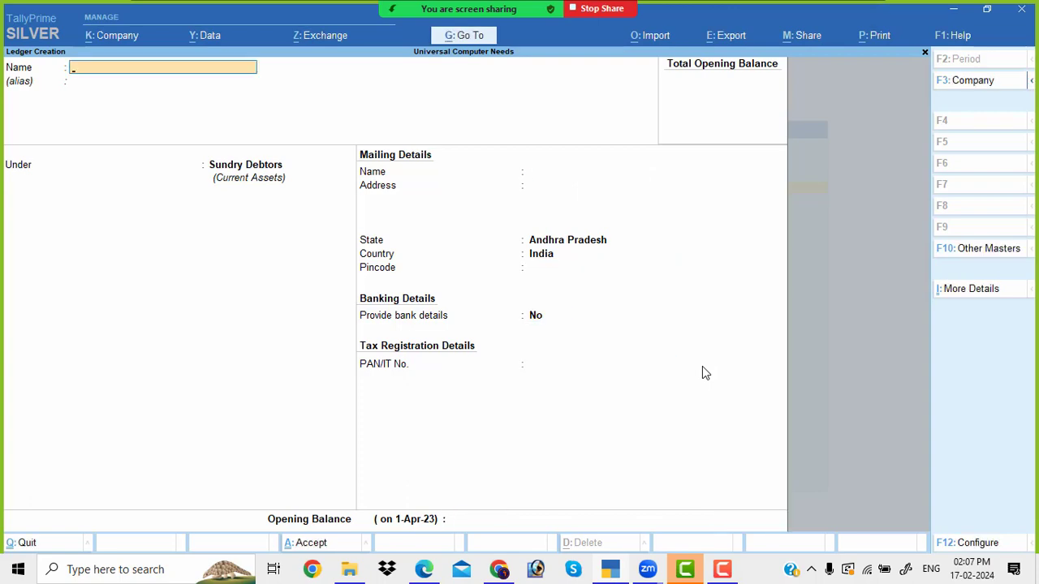
Check the expenses in transactions 9 and 10 of the PDF and name the new TallyPrime ledger Traveling Exp
key(alt+Tab)
scroll(449, 385, down, 2)
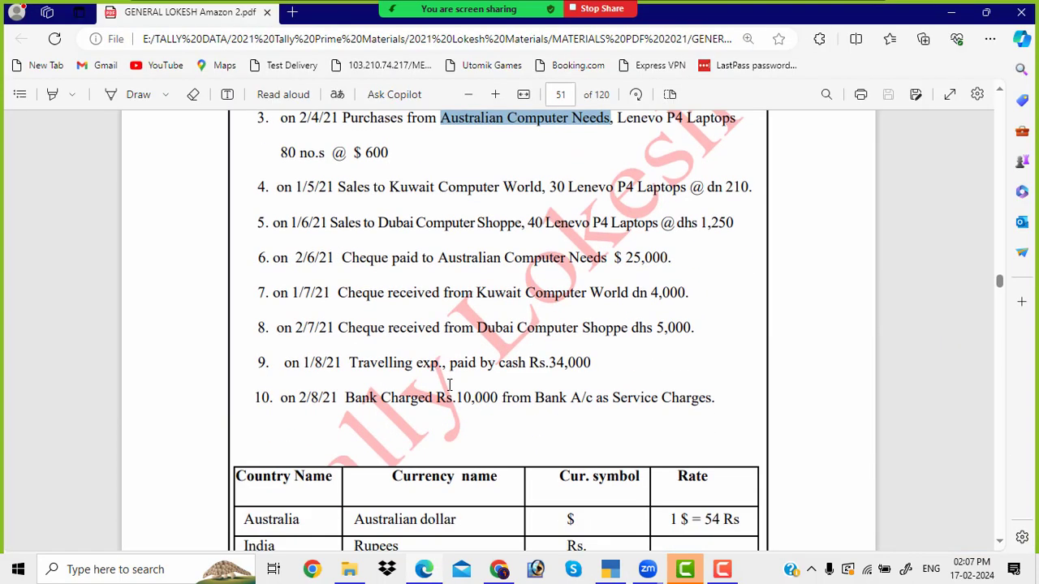
drag(350, 363, 442, 365)
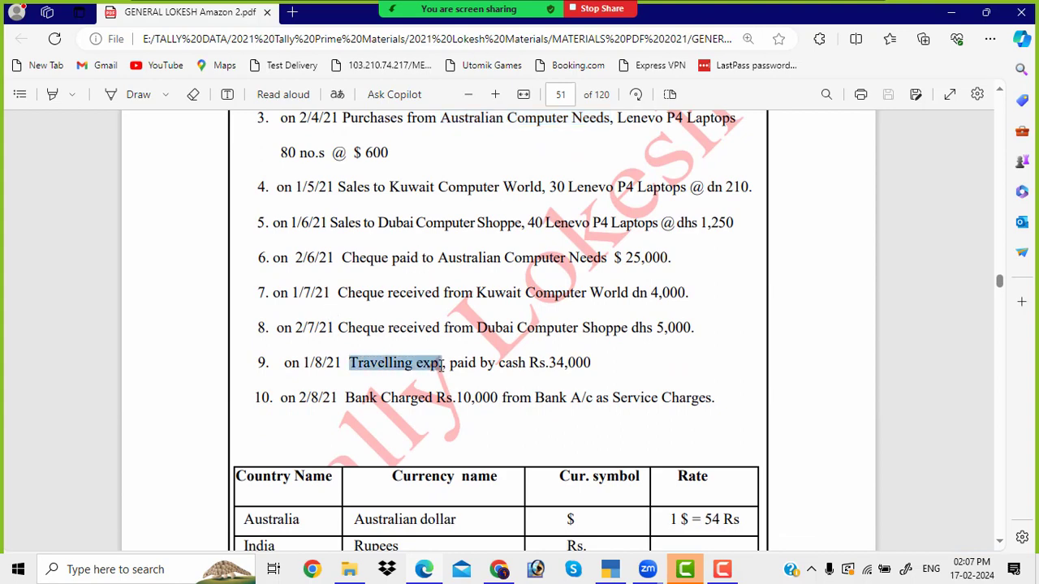
drag(347, 399, 452, 398)
key(alt+Tab)
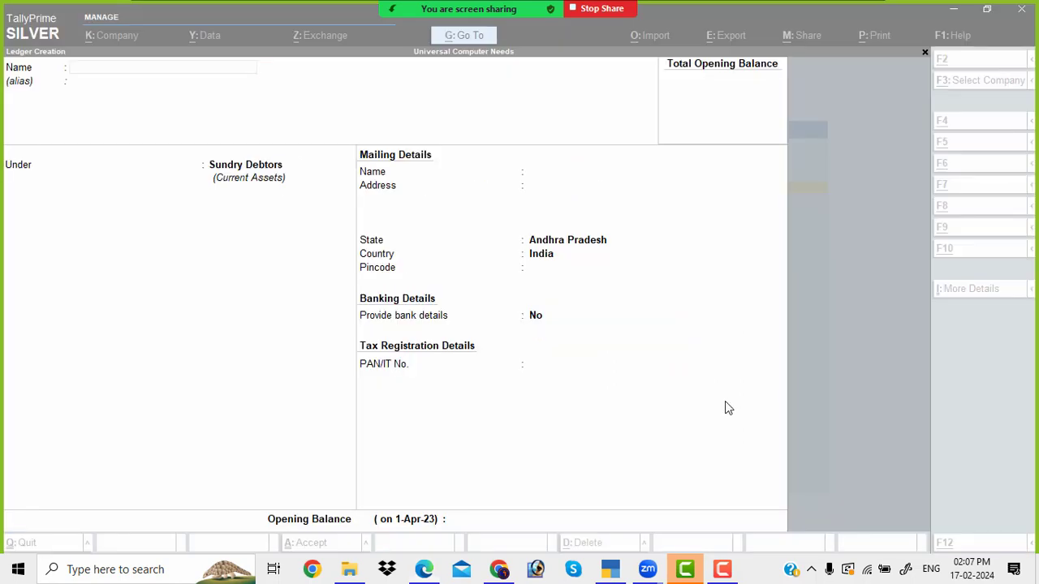
text(Travelinge)
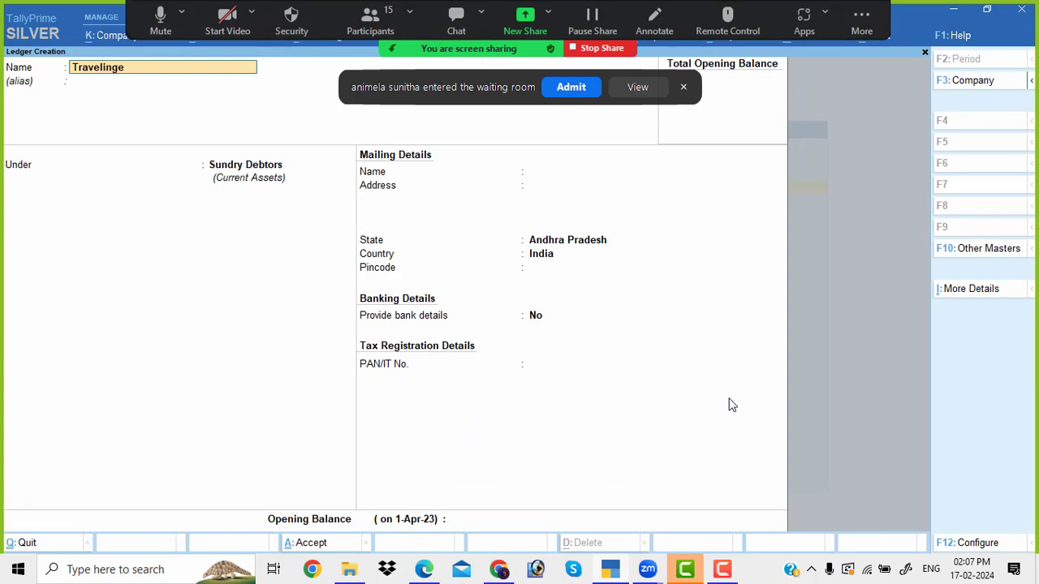
key(BackSpace)
text(exp)
key(Return)
key(Return)
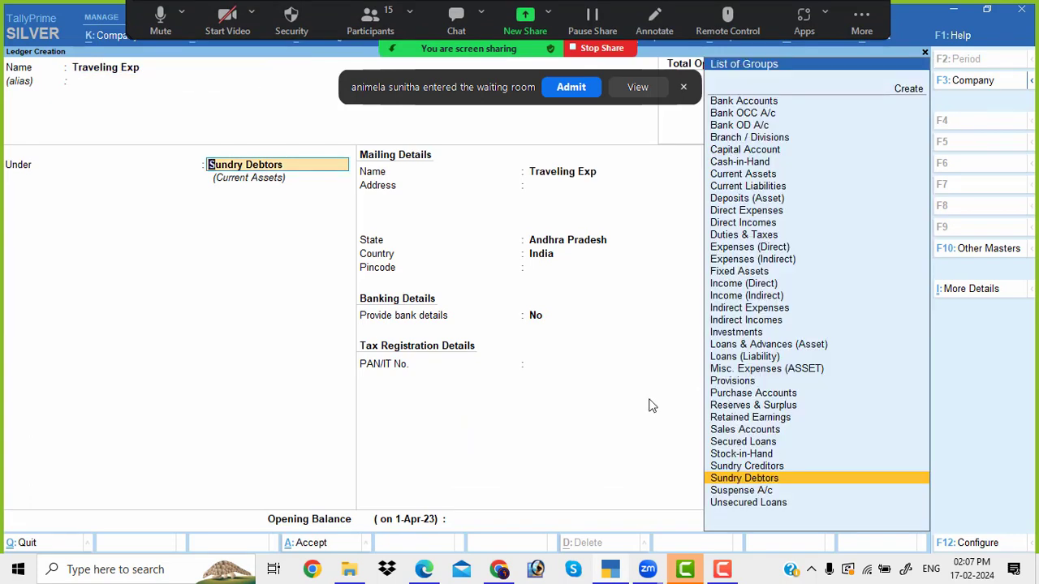
Admit the waiting Zoom participant, and save the Traveling Exp ledger under Indirect Expenses
click(580, 85)
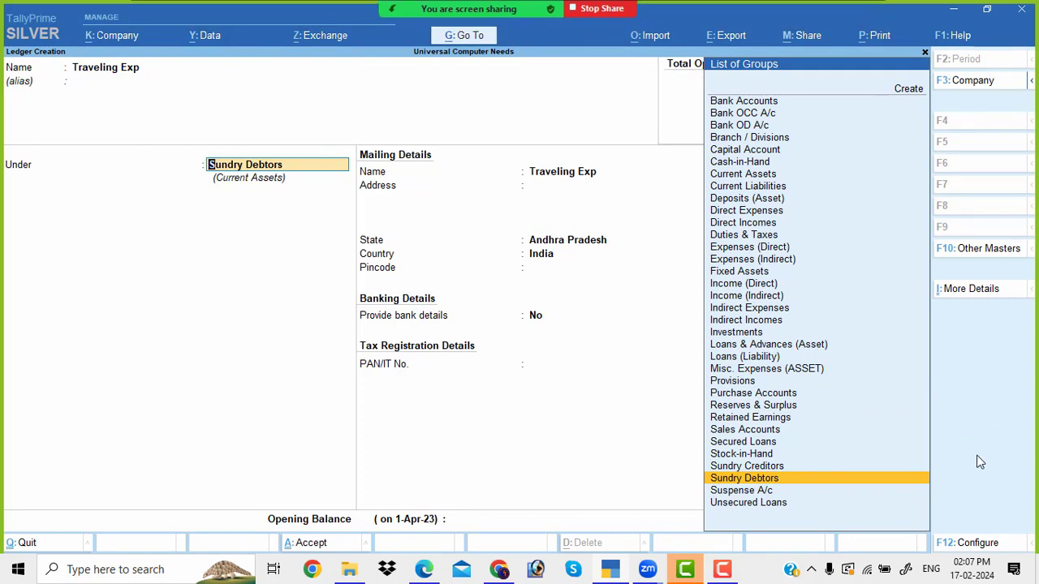
text(Ind)
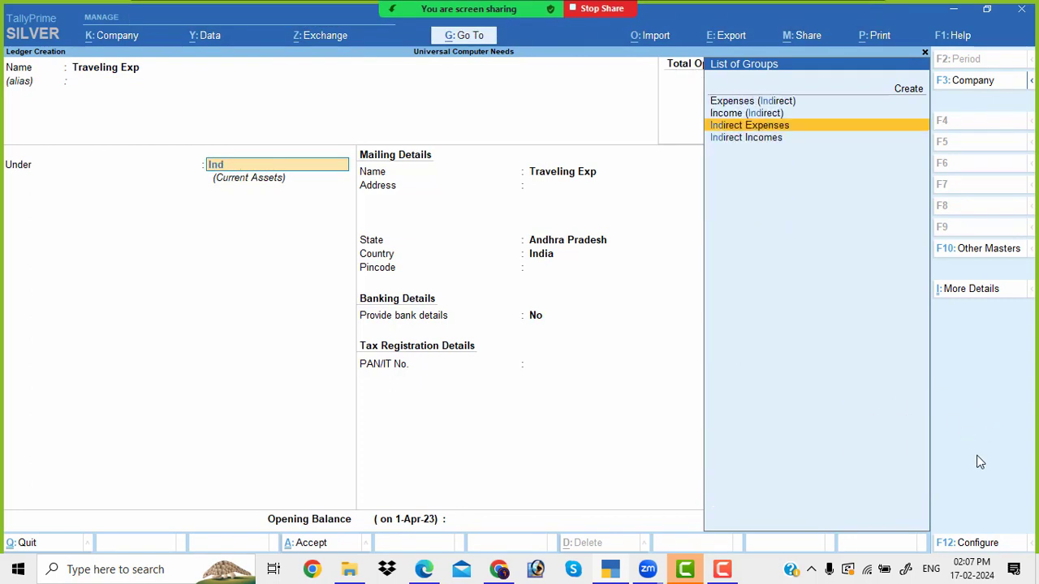
key(Return)
key(Return)
key(Return)
key(Return)
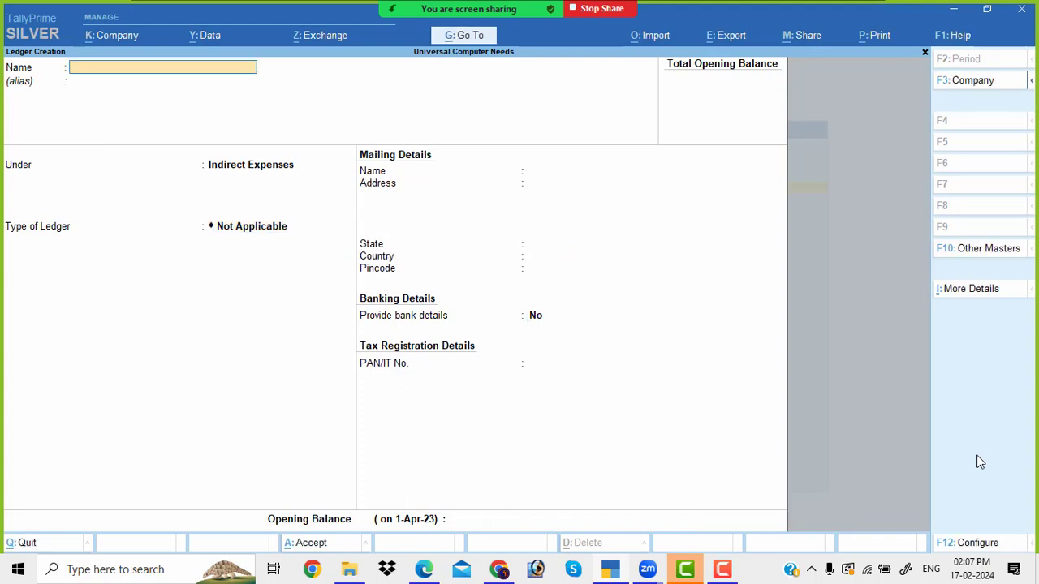
Create a ledger named Bank Charges under Indirect Expenses, leaving the remaining details and opening balance at their defaults
text(Bank charges)
key(Return)
key(Return)
key(Return)
key(Return)
key(Return)
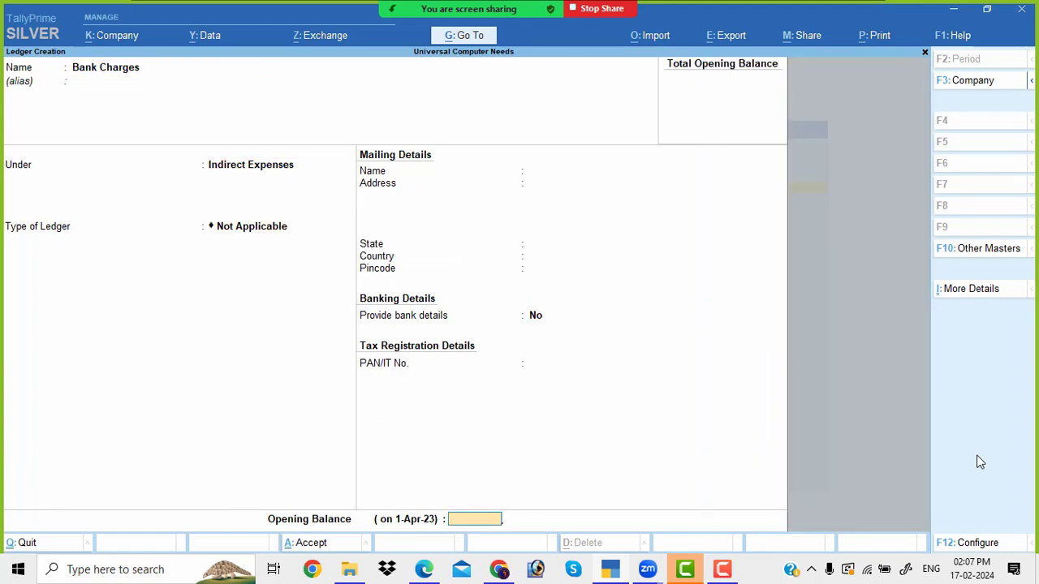
key(Return)
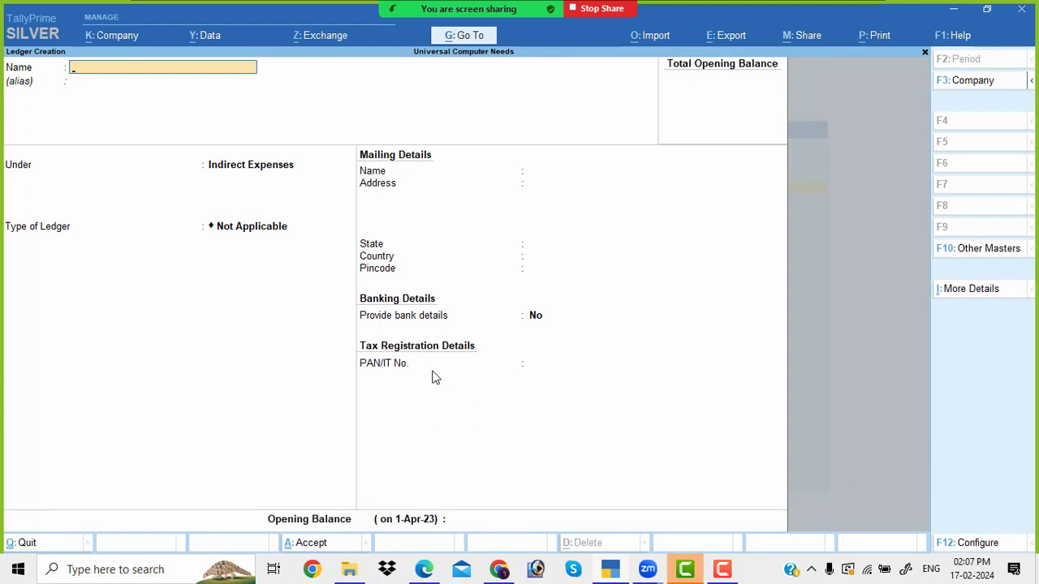
Leave ledger creation and open a blank Currency master for Universal Computer Needs
key(Escape)
key(Return)
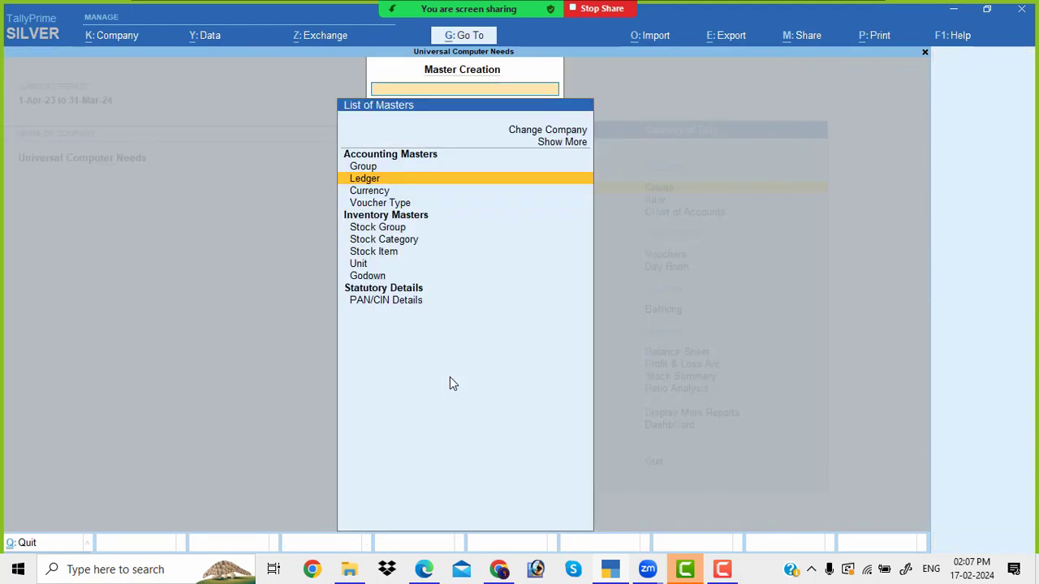
key(Down)
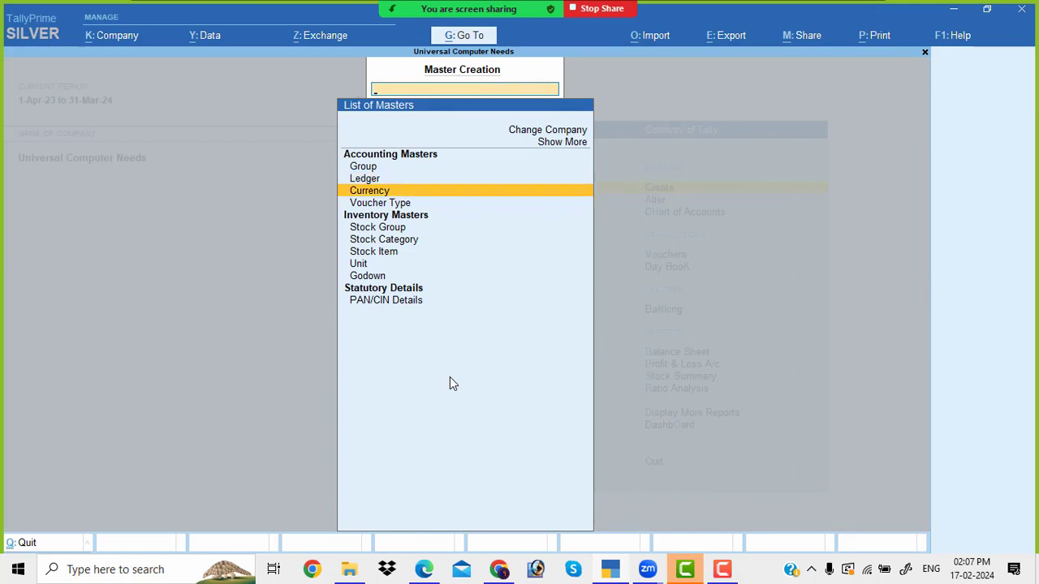
key(Return)
key(Return)
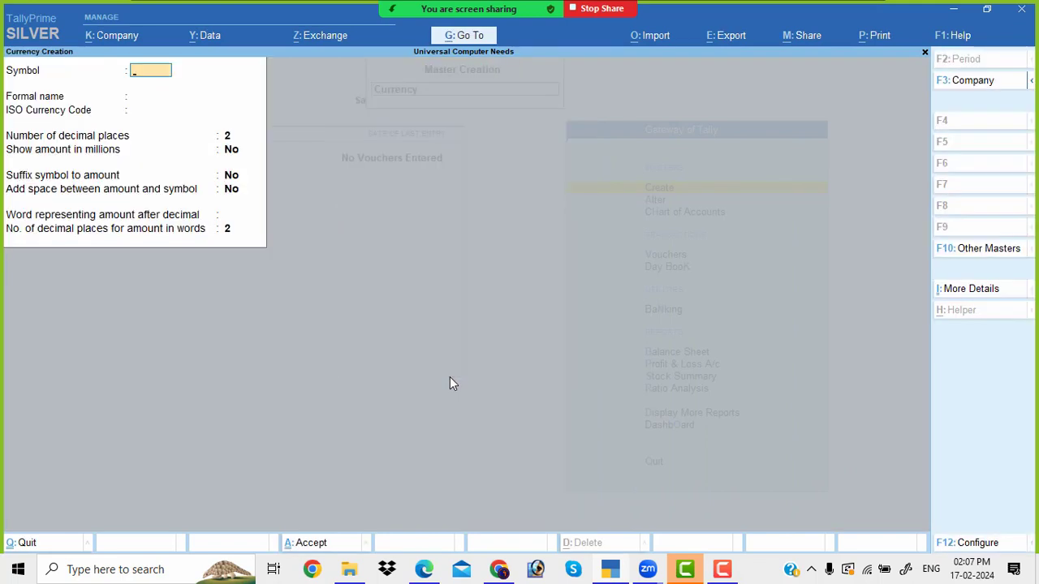
Check the Australian, Kuwaiti and Dubai currency symbols in the PDF's currency table, and return to TallyPrime
click(422, 571)
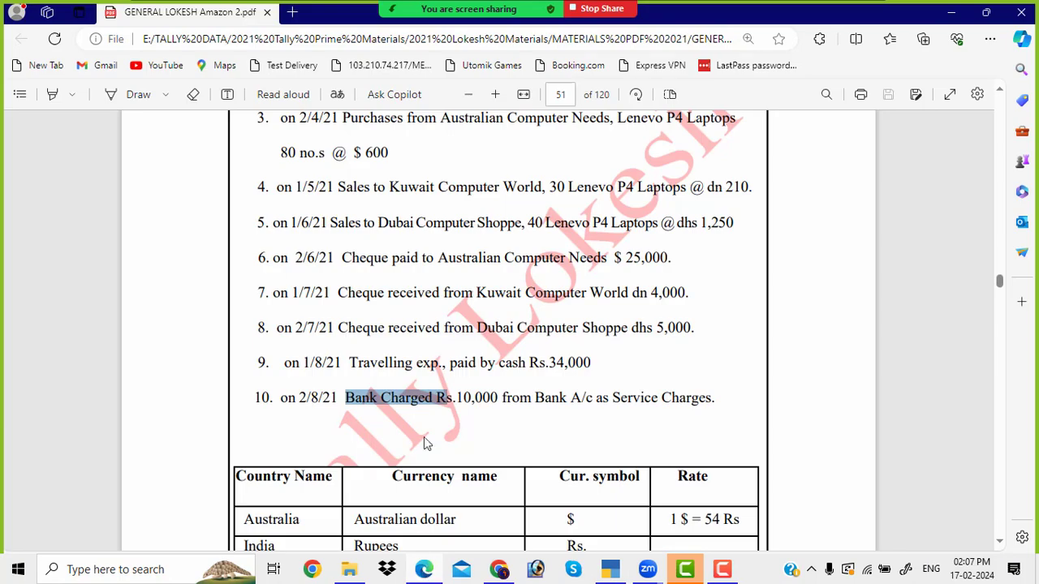
scroll(433, 438, down, 3)
drag(566, 378, 585, 383)
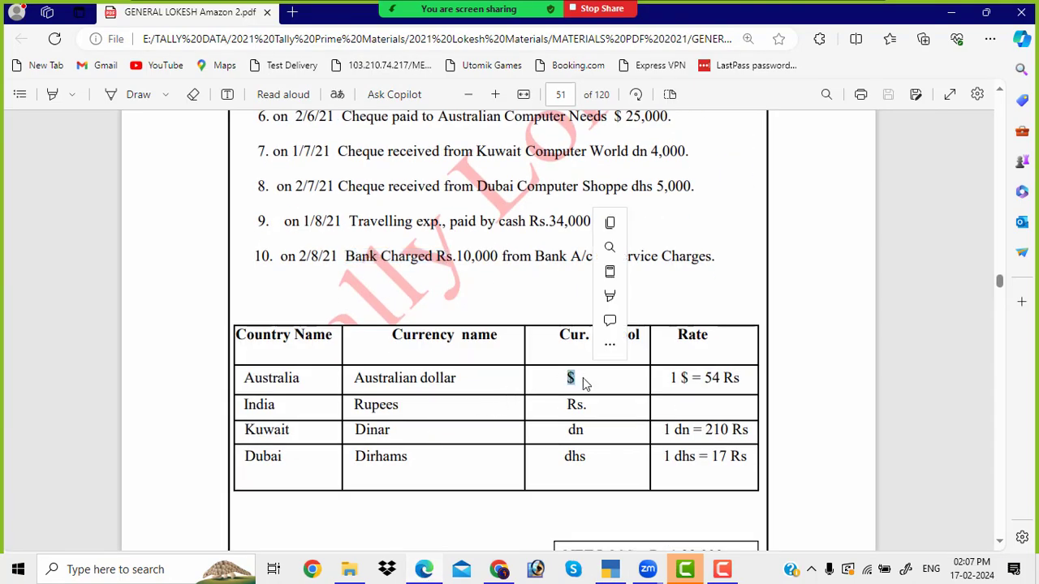
drag(568, 430, 607, 458)
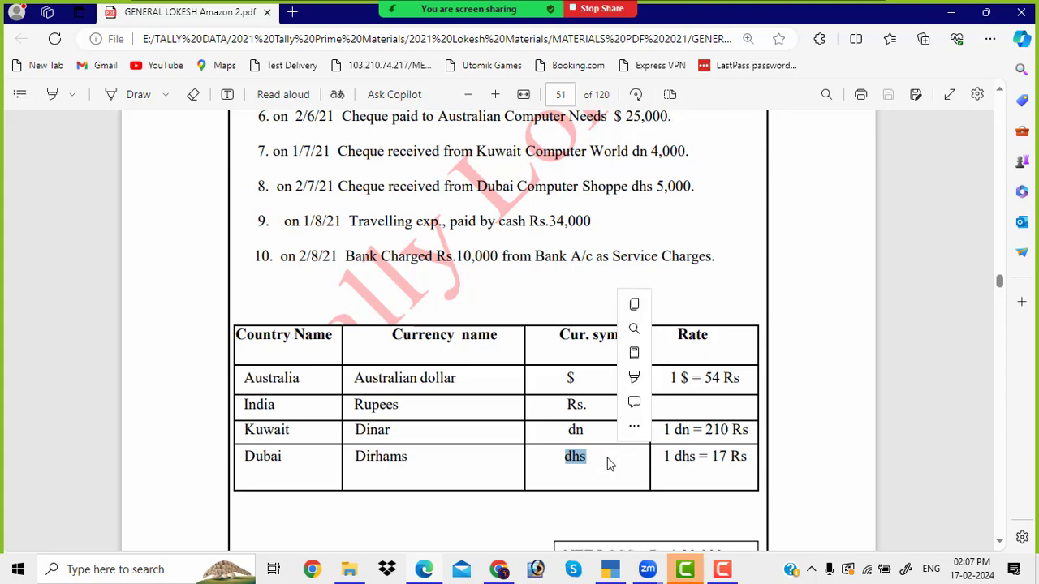
key(ctrl+c)
key(alt+Tab)
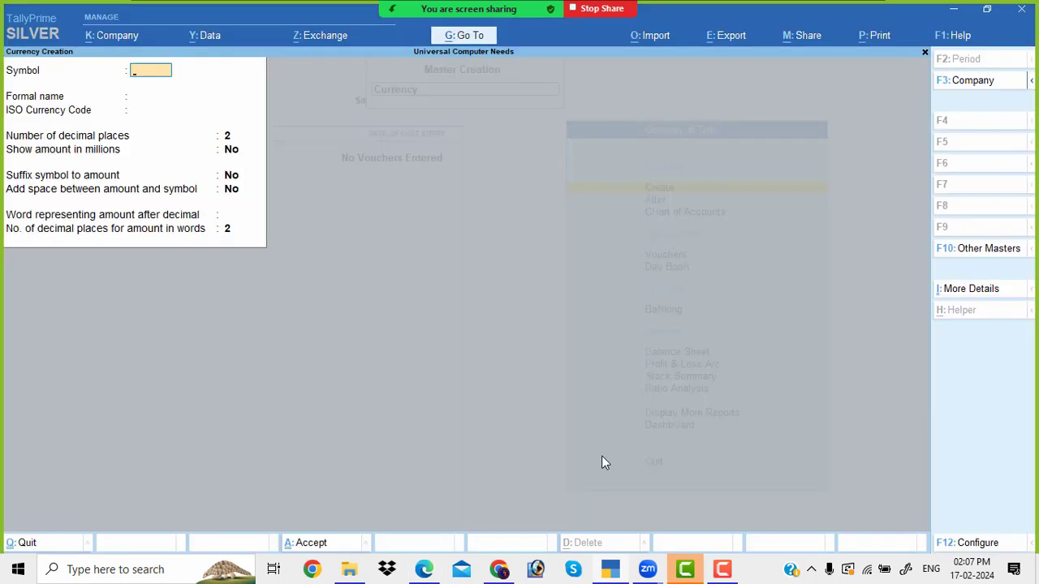
Create a currency with symbol $ and formal name Dollor, keeping the default decimal and display settings
text($)
key(Return)
text(Dollo)
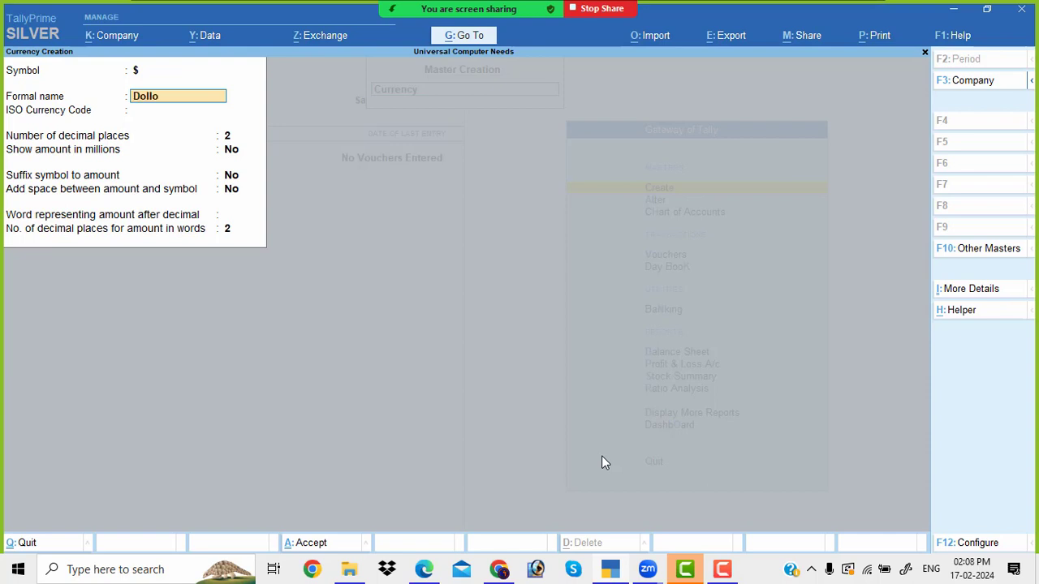
key(Return)
key(Return)
key(Return)
key(Return)
key(Return)
key(Return)
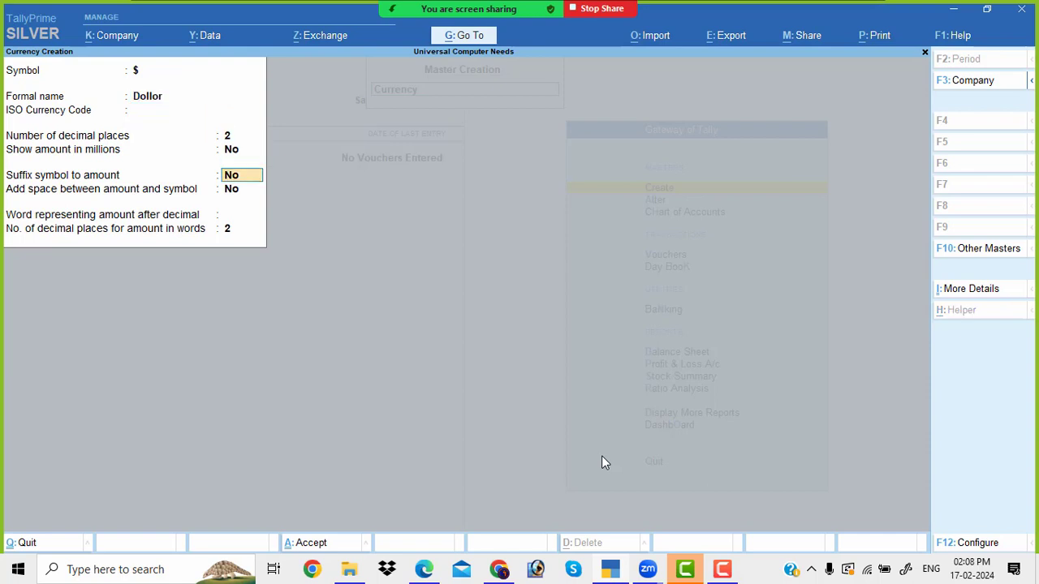
key(Return)
key(Return)
key(Return)
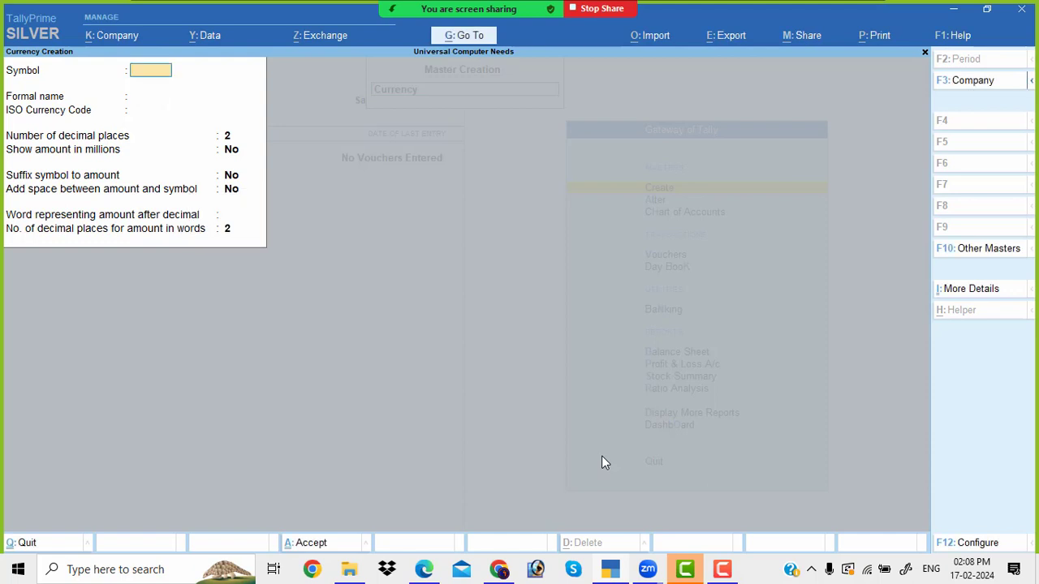
Create a currency with symbol dn and formal name Dinar, keeping the default decimal and display settings
text(dn)
key(BackSpace)
text(n)
key(Return)
text(Dina)
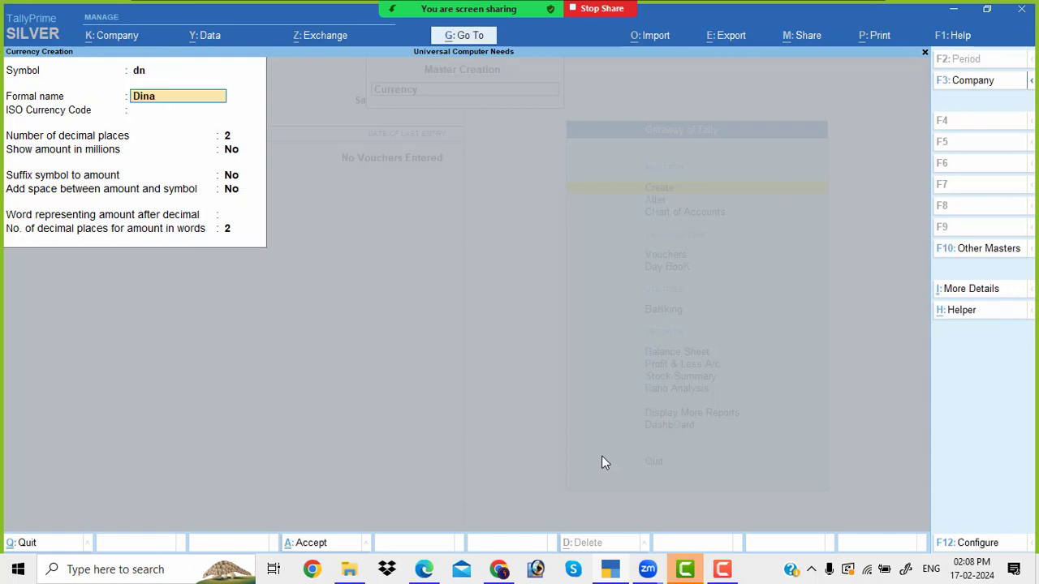
key(Return)
key(Return)
key(Return)
key(Return)
key(Return)
key(Return)
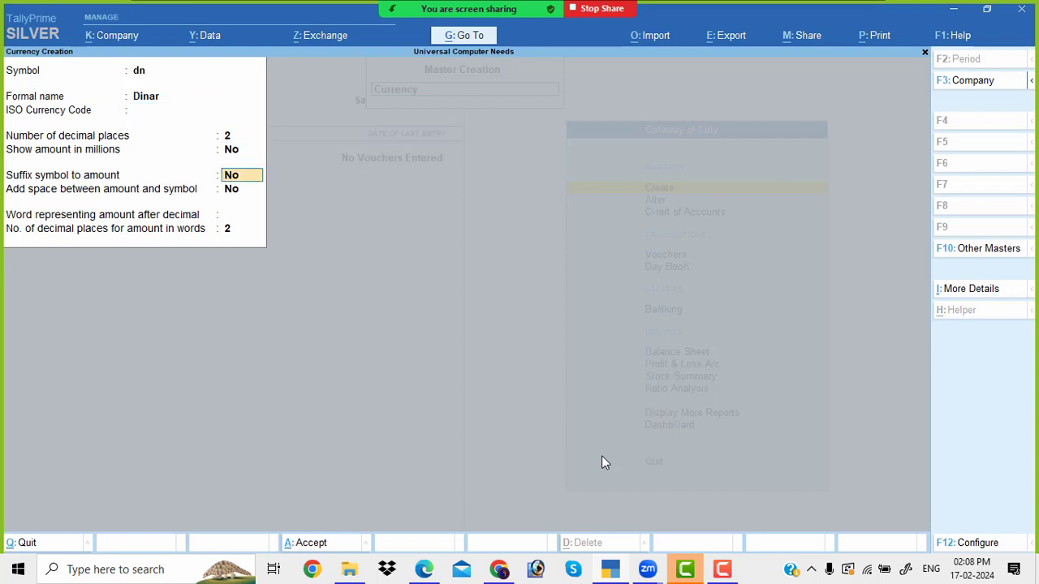
key(Return)
key(Return)
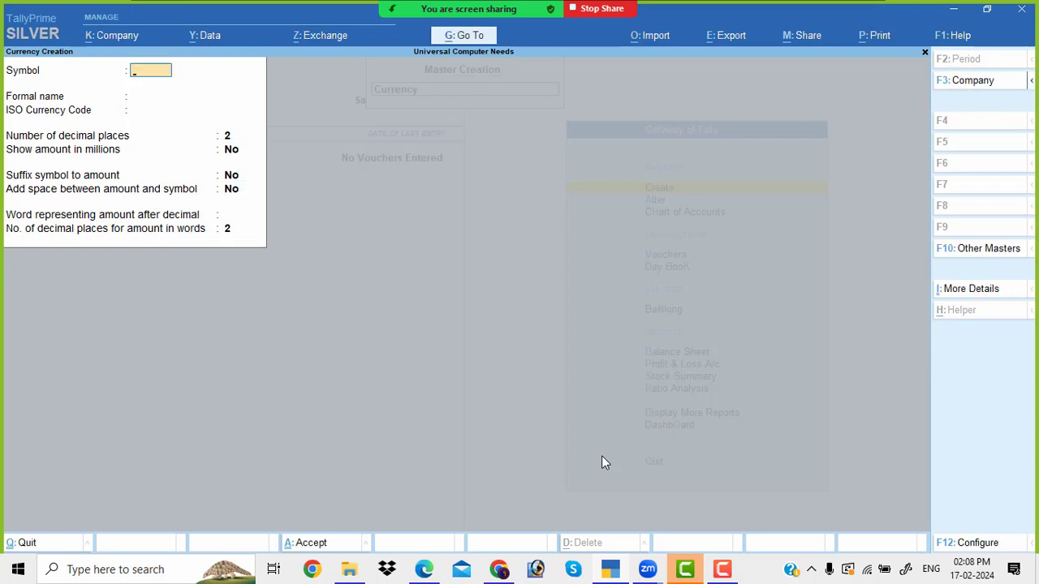
Create a currency with symbol dhs and formal name Dirhms, keeping the default decimal and display settings
text(dhs)
key(Return)
text(D)
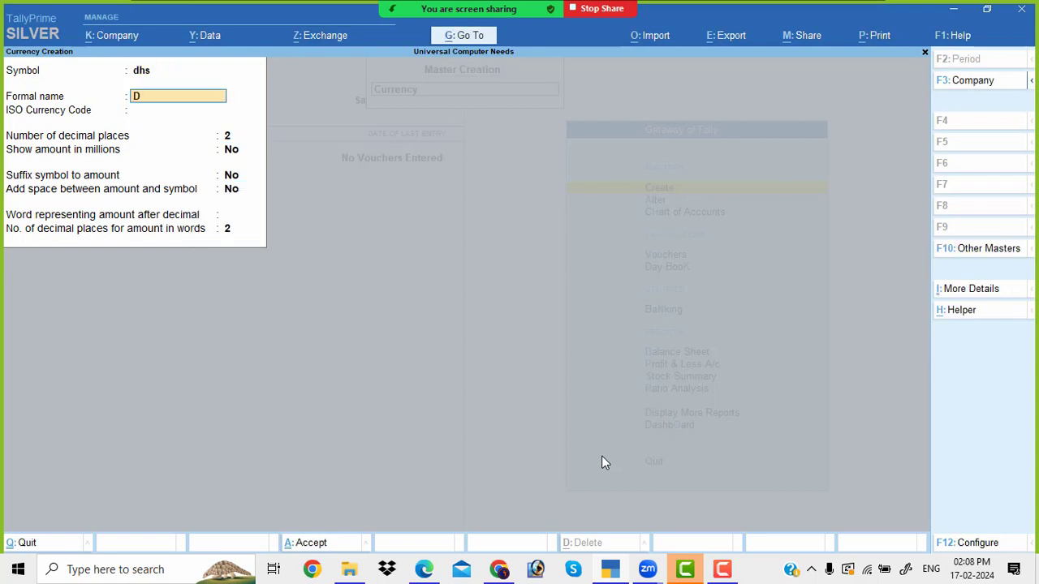
text(irhm)
key(Return)
key(Return)
key(Return)
key(Return)
key(Return)
key(Return)
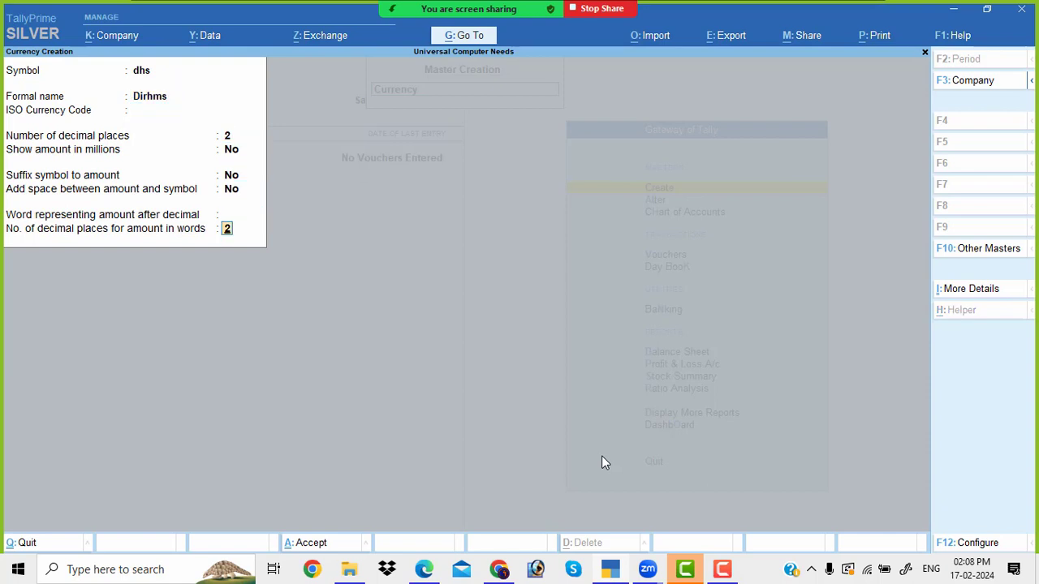
key(Return)
key(Return)
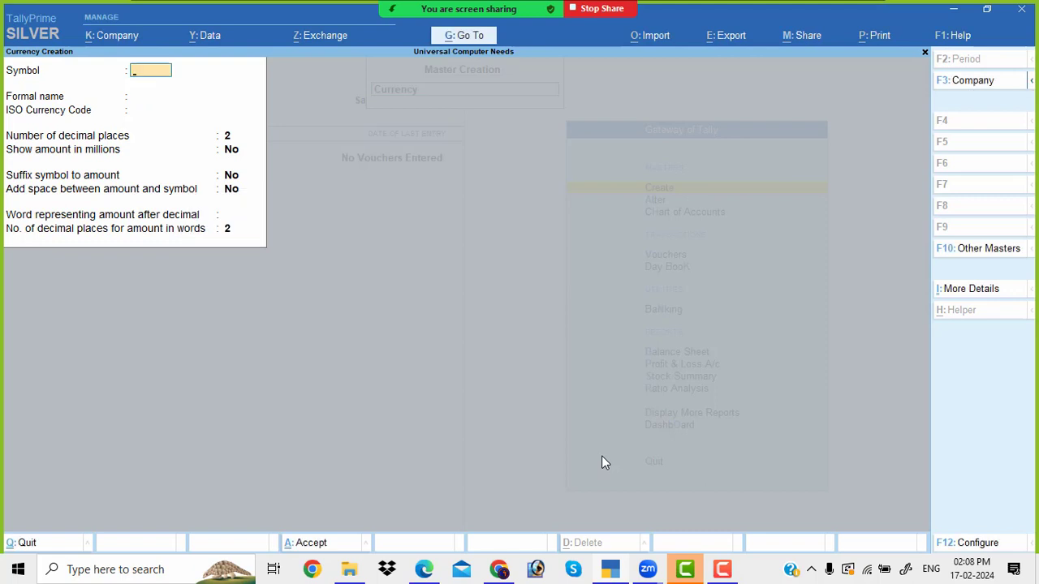
Leave currency creation and open the Rates of Exchange master for 1-Apr-23
key(Escape)
key(Return)
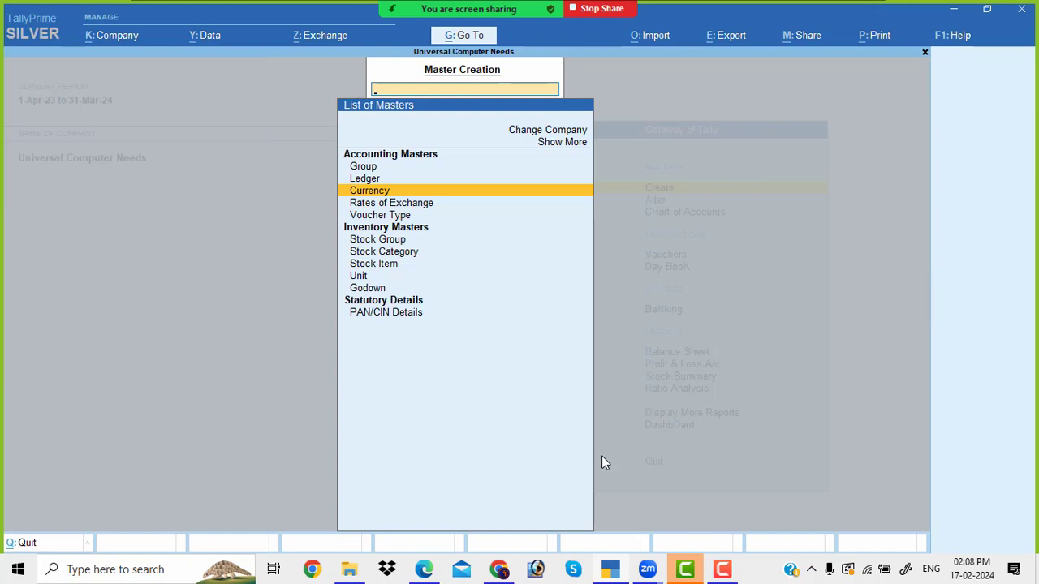
key(Down)
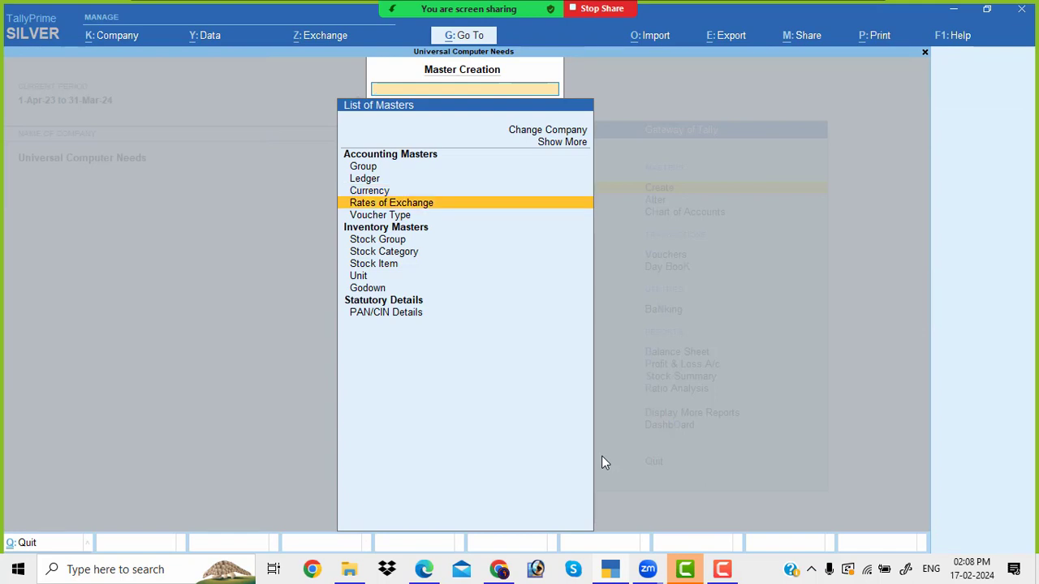
key(Up)
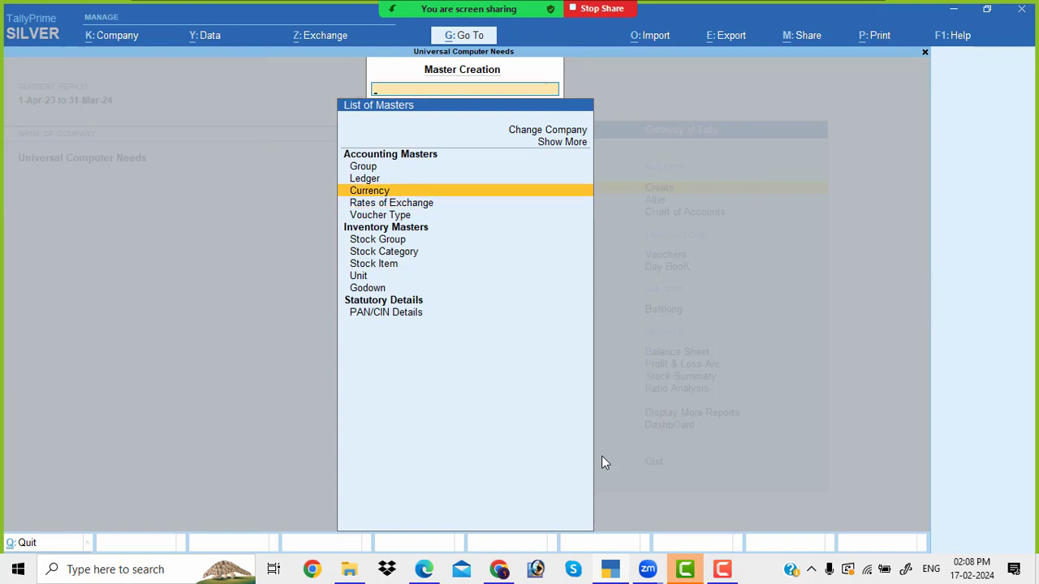
key(Down)
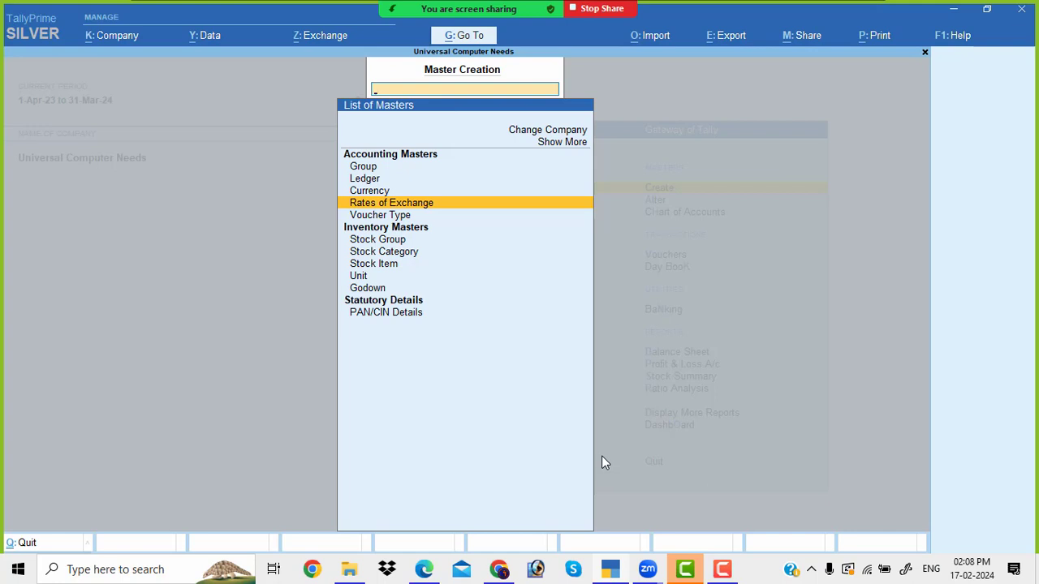
key(Return)
key(Return)
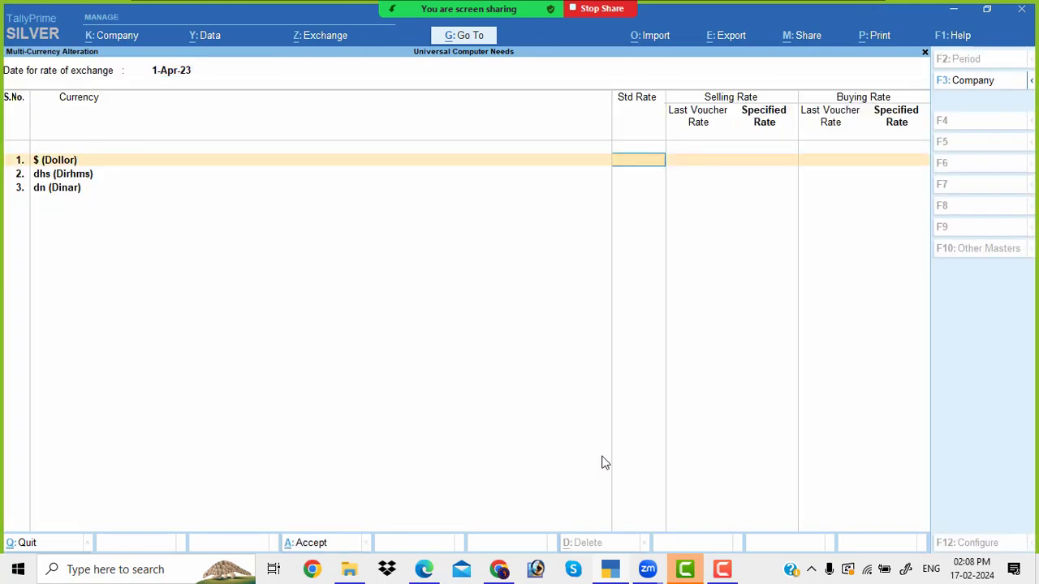
Check the dollar rate in the PDF's currency table and set the $ standard rate to 54 in TallyPrime
key(alt+Tab)
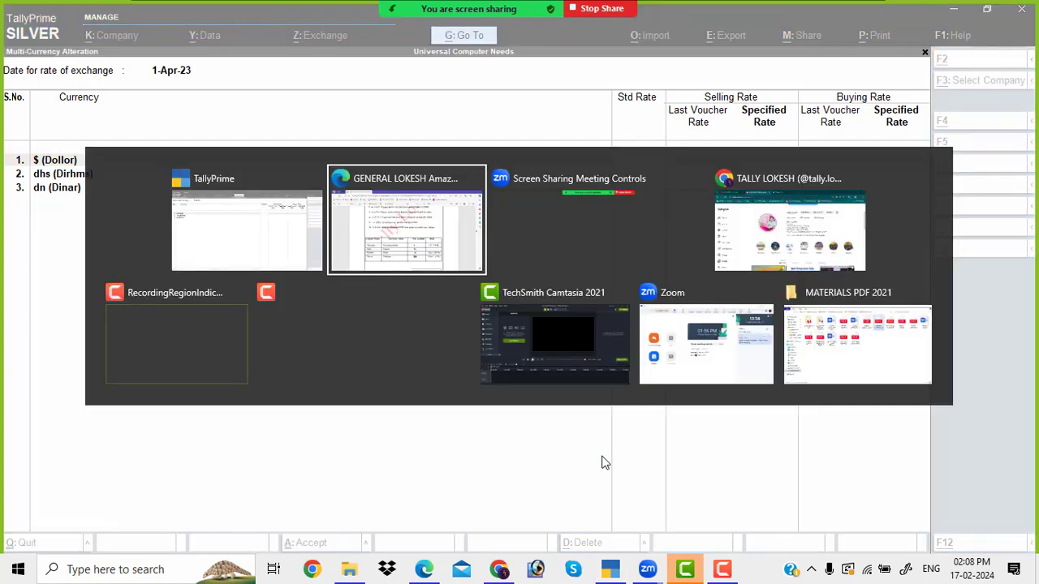
scroll(602, 462, down, 1)
scroll(602, 462, down, 1)
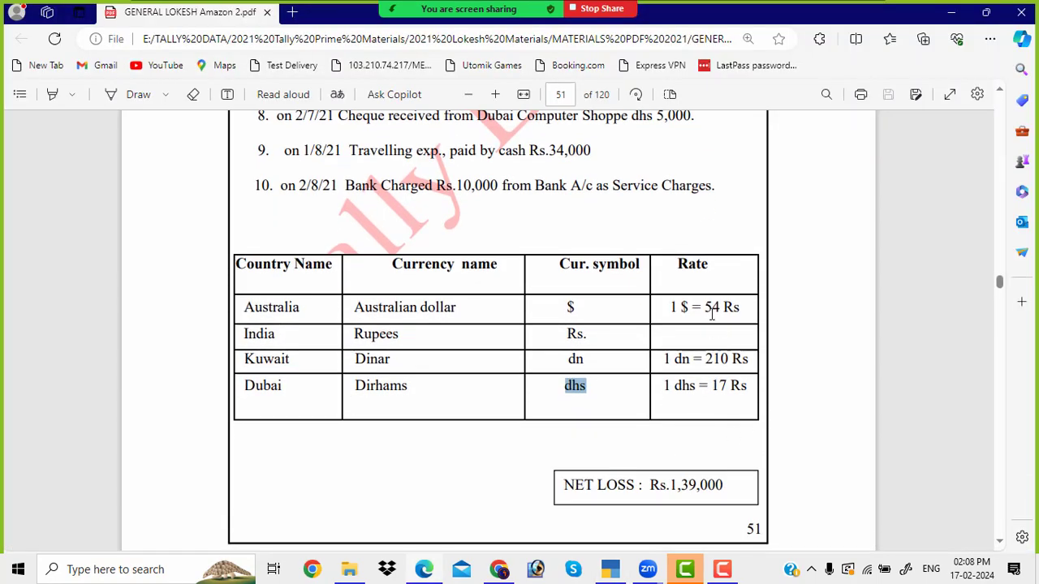
drag(705, 307, 725, 306)
key(alt+Tab)
text(54)
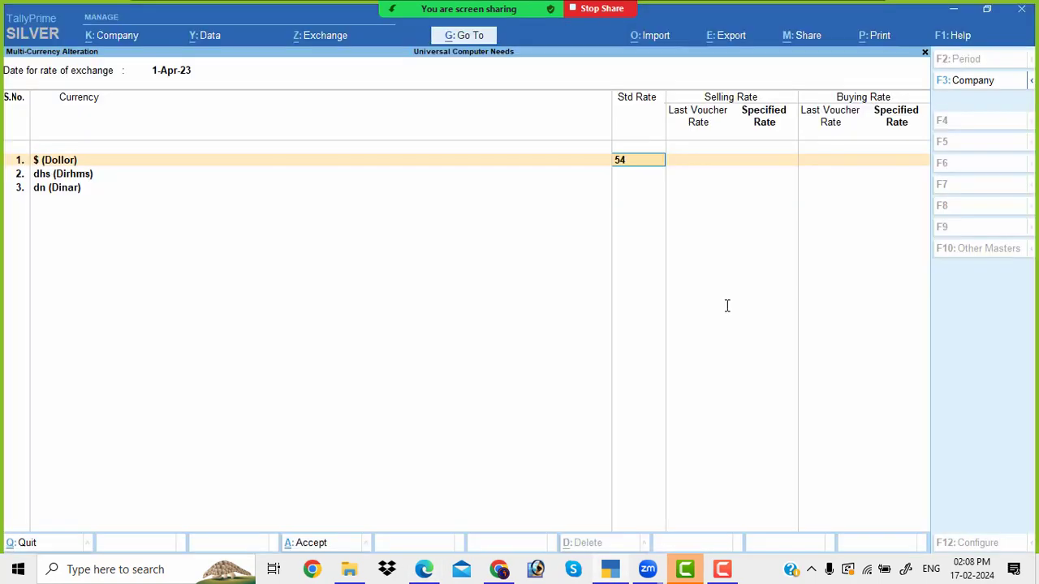
key(Return)
key(Return)
key(Return)
Check the dirham rate in the PDF and set the dhs standard rate to 17 in TallyPrime
key(alt+Tab)
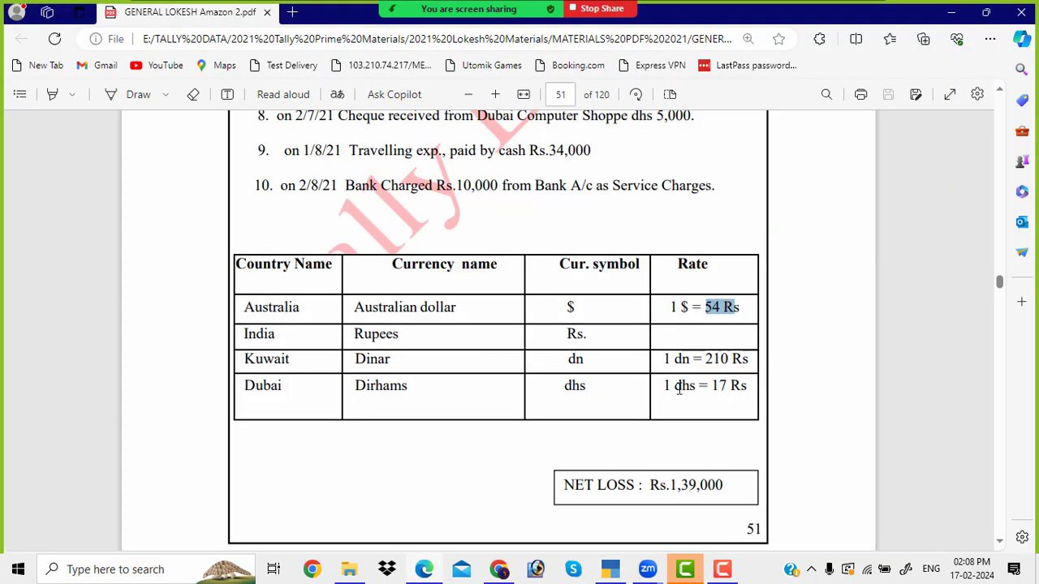
drag(712, 385, 742, 392)
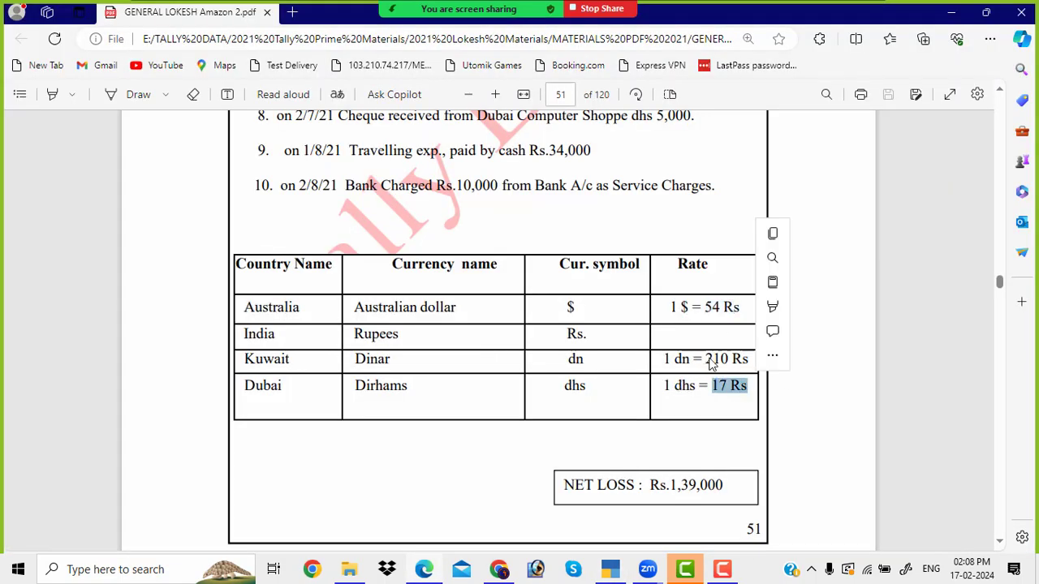
drag(704, 359, 750, 387)
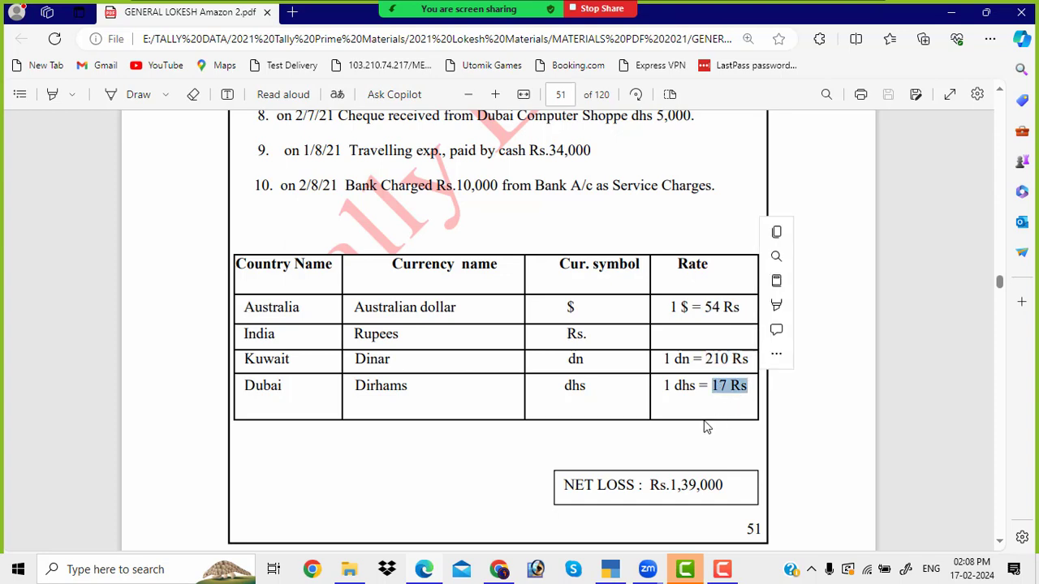
key(alt+Tab)
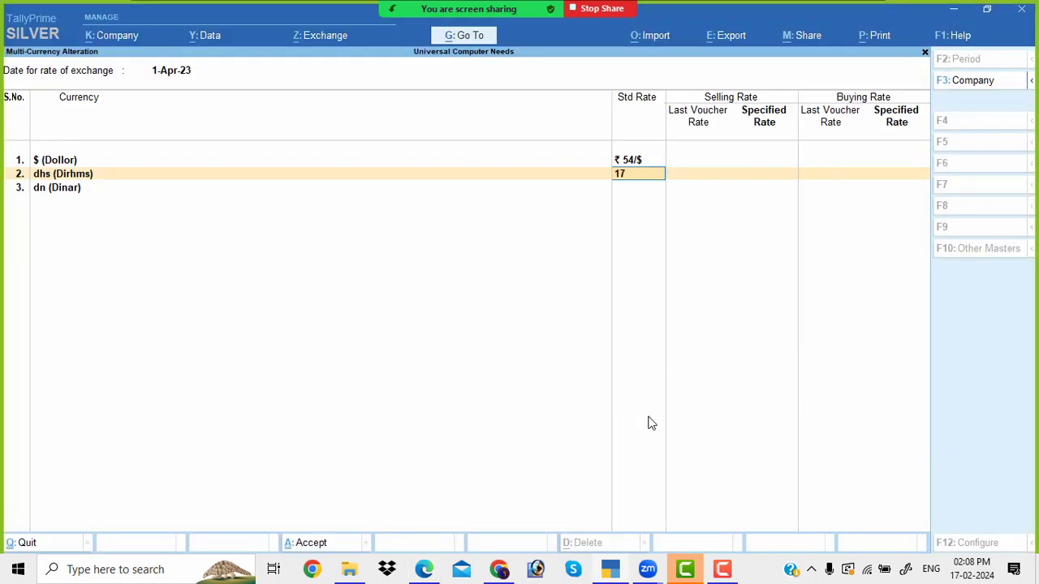
key(Return)
key(Return)
key(Return)
Check the dinar rate in the PDF, set the dn standard rate to 210 in TallyPrime, and save the exchange rates
key(alt+Tab)
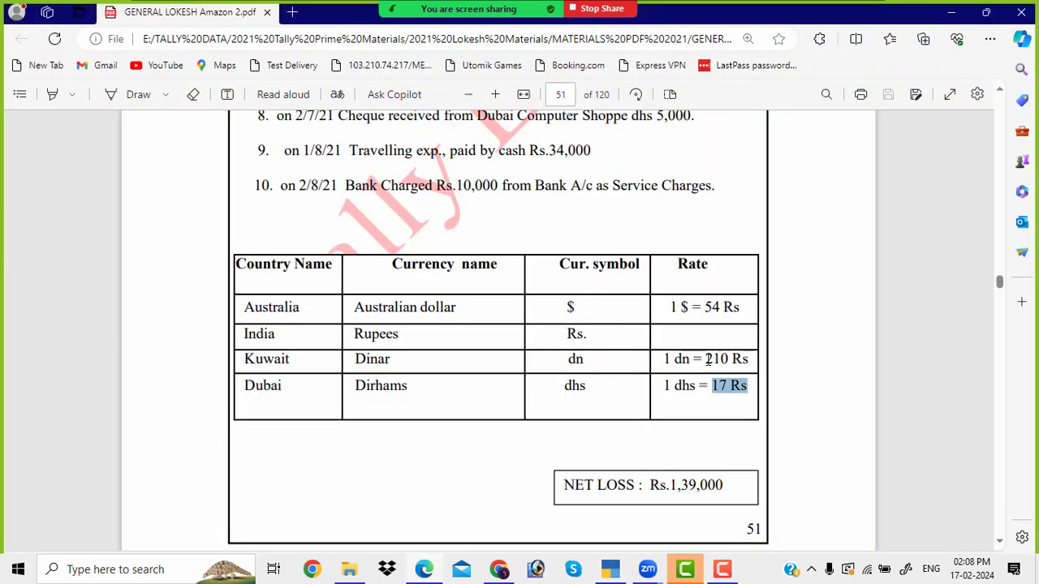
drag(707, 360, 763, 360)
key(alt+Tab)
text(2)
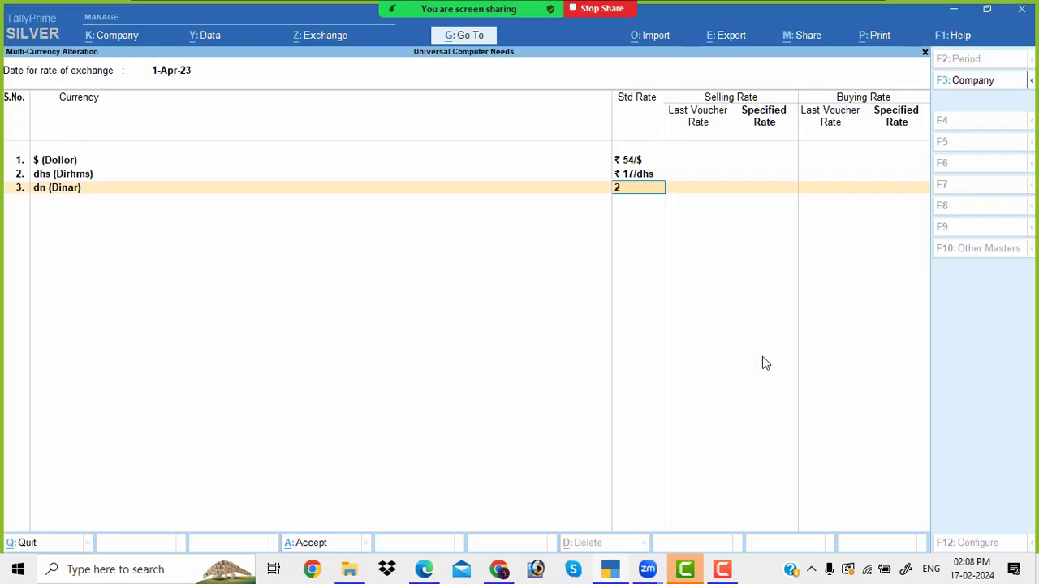
text(10)
key(Return)
key(Return)
key(Return)
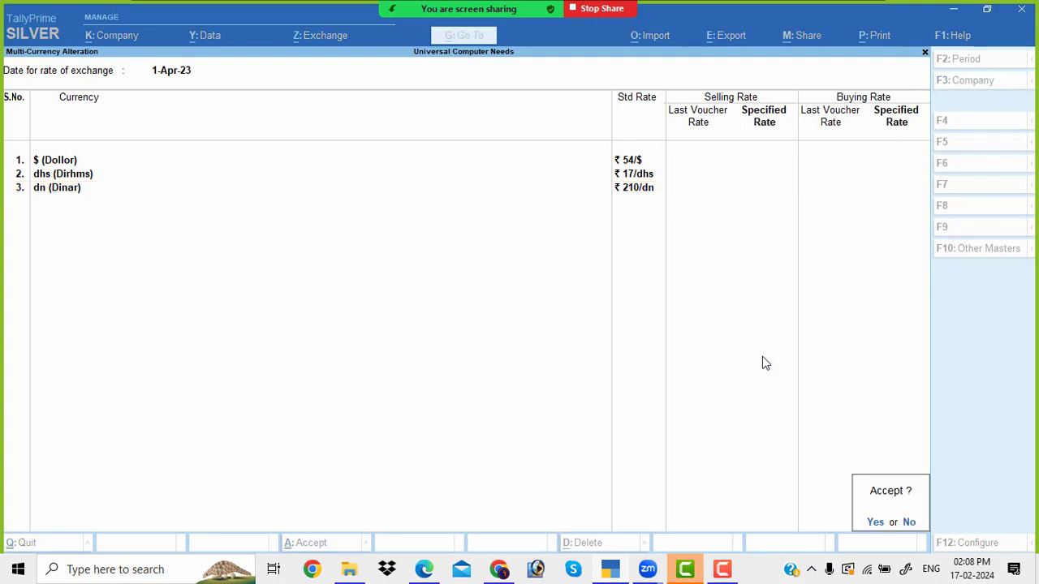
key(Return)
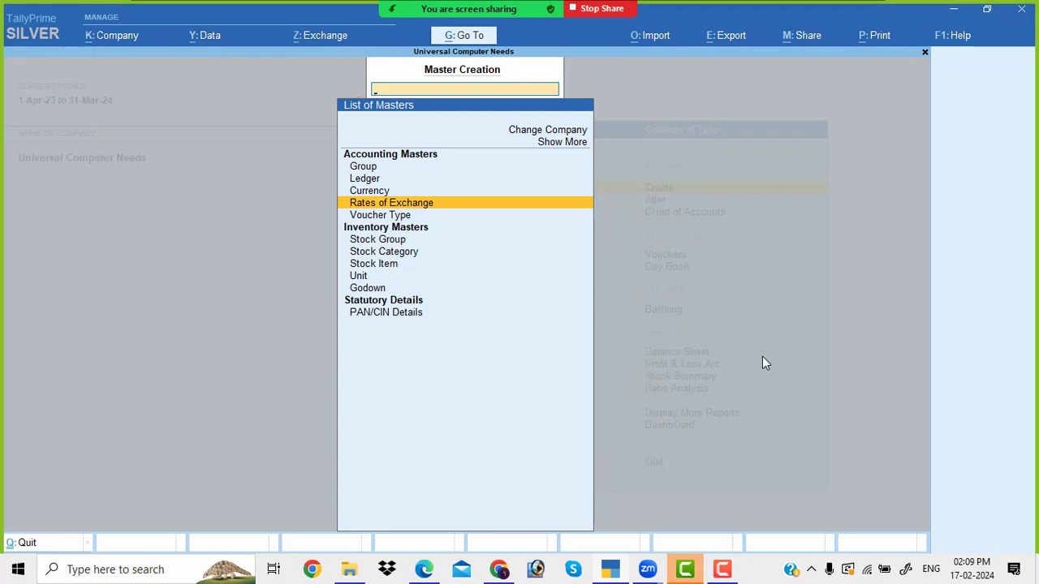
Reopen the Rates of Exchange master to check the saved standard rates, and leave it unchanged
key(Return)
key(BackSpace)
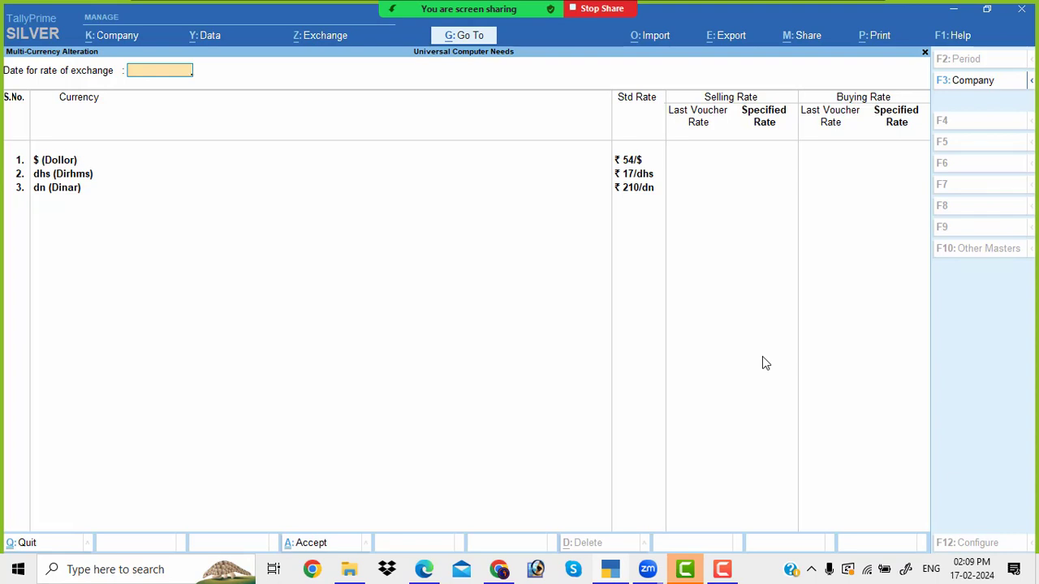
key(Escape)
Create a simple unit with symbol nos, formal name Numbers and 0 decimal places, and leave unit creation
key(Down)
key(Down)
key(Down)
key(Down)
key(Down)
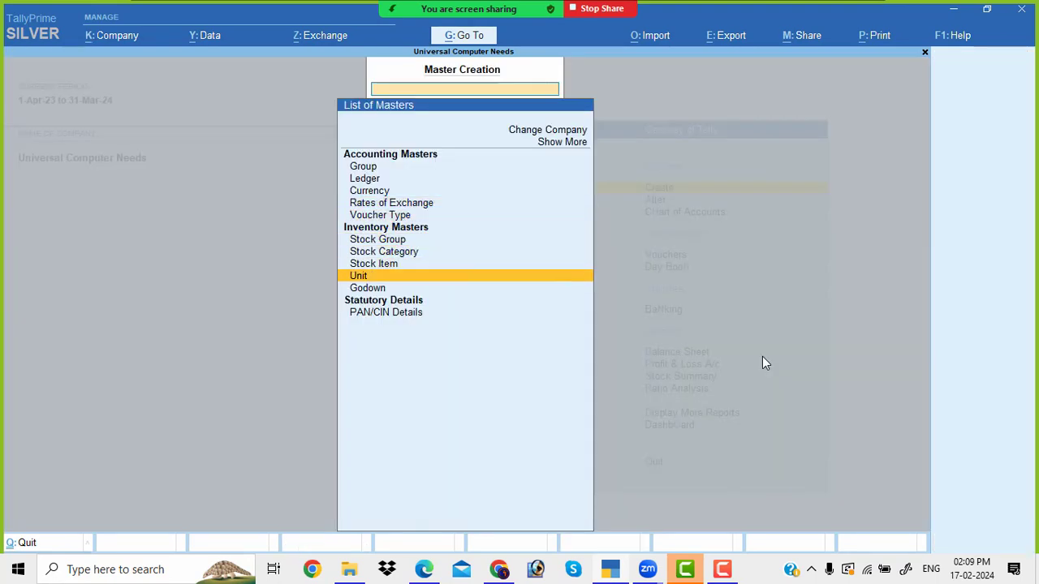
key(Return)
text(nos)
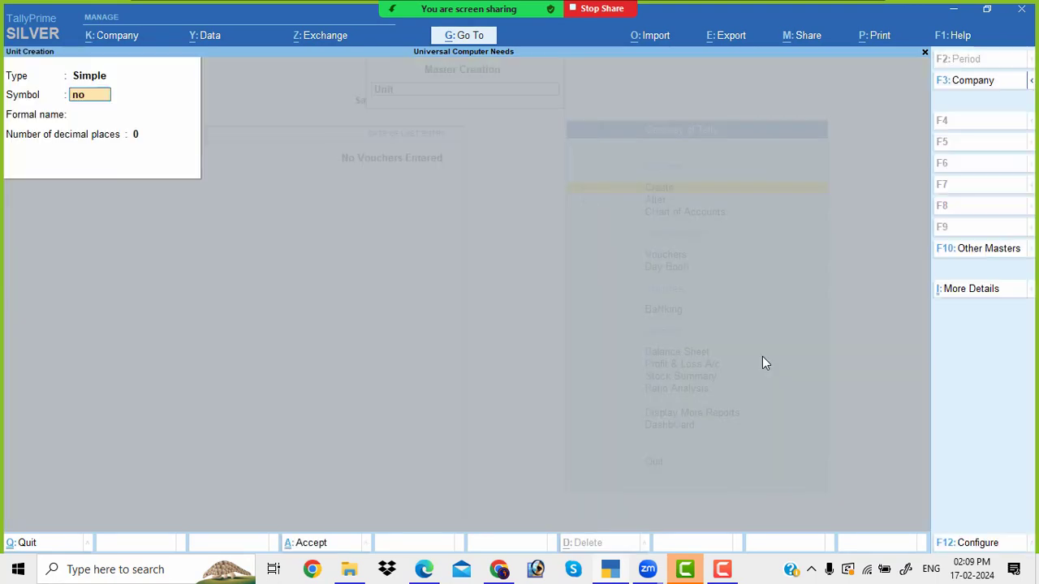
key(Return)
text(Number)
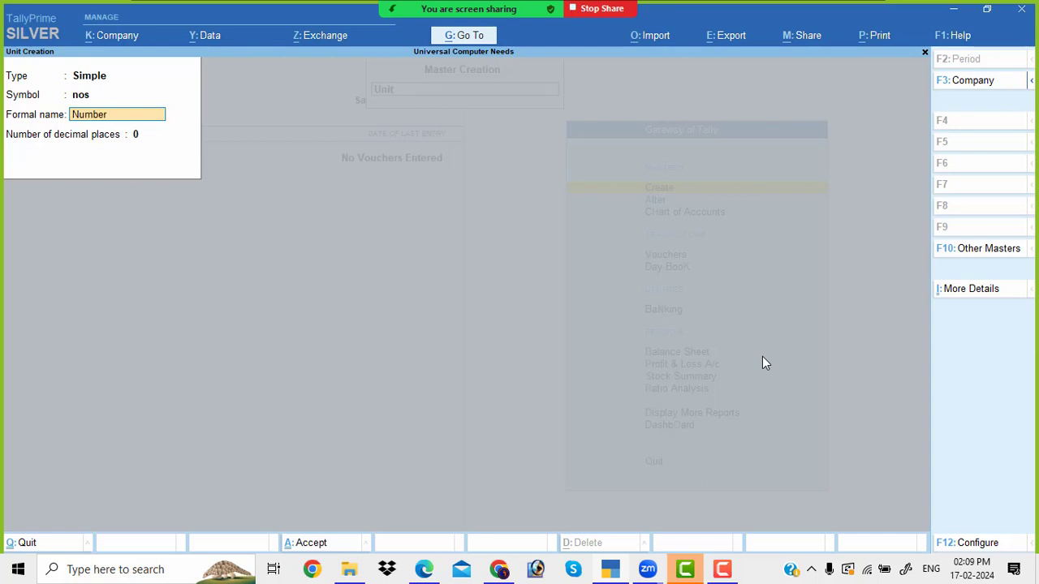
text(s)
key(Return)
key(Return)
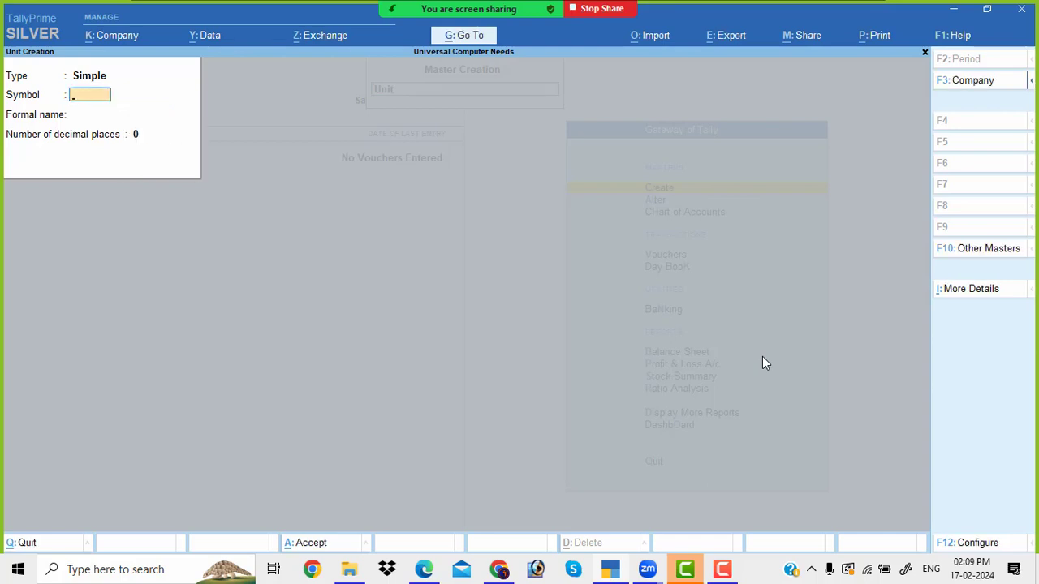
key(Escape)
key(Return)
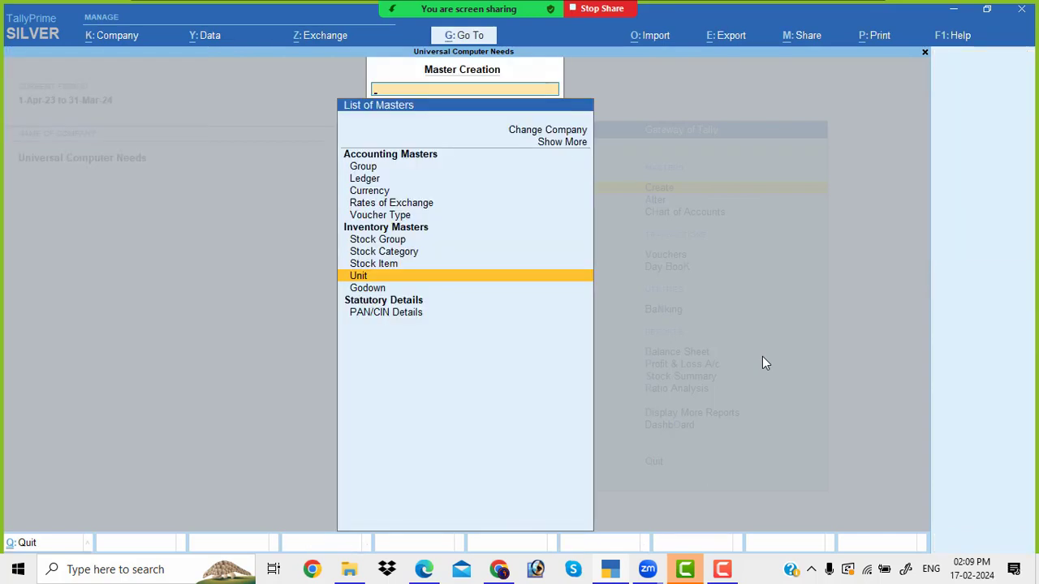
Check the purchased item's name in the PDF's third transaction and start a stock item named Lenevo P4 Laptop in TallyPrime
key(Up)
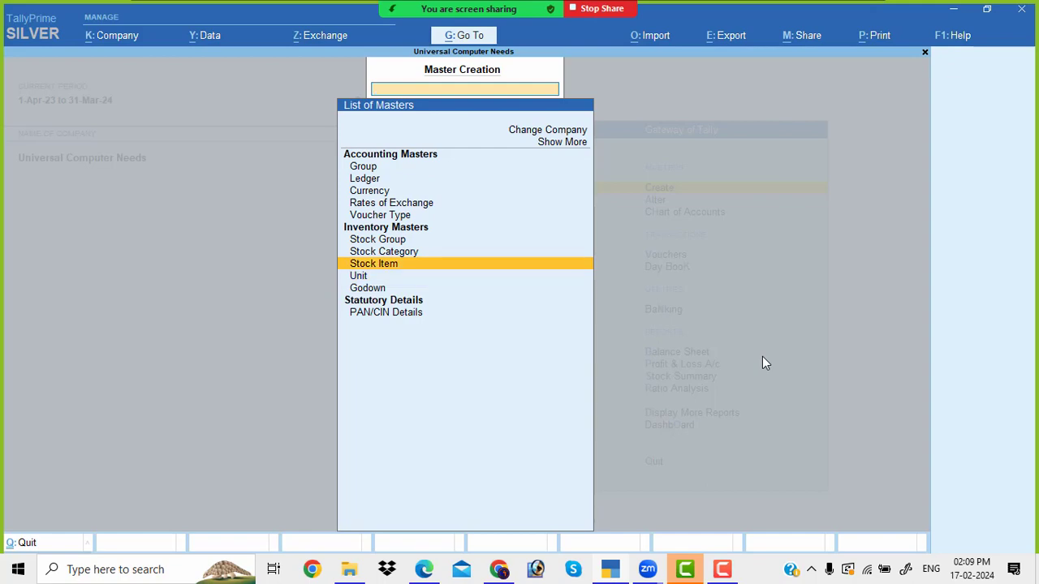
key(Return)
key(alt+Tab)
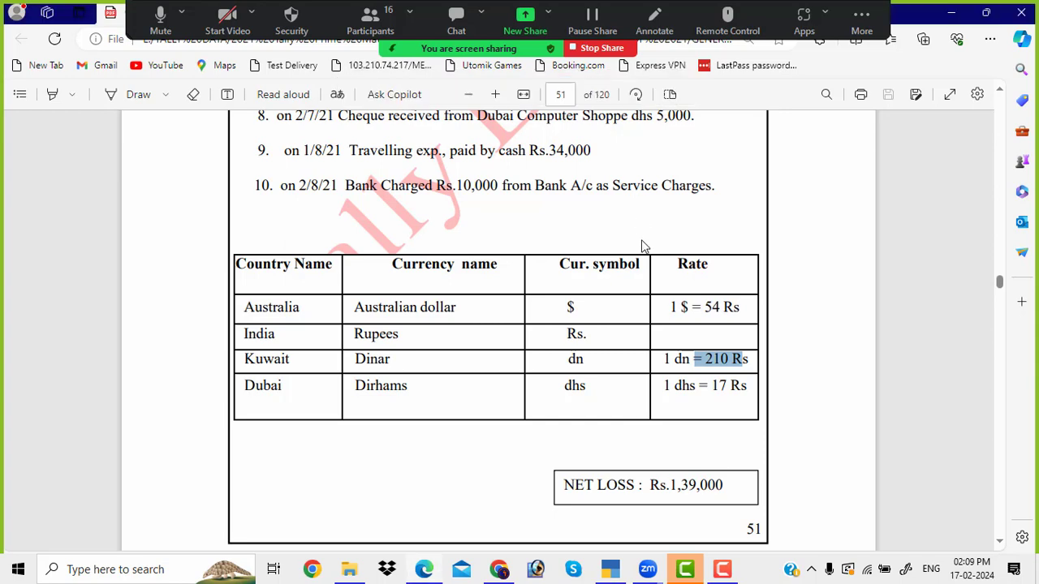
scroll(641, 246, up, 5)
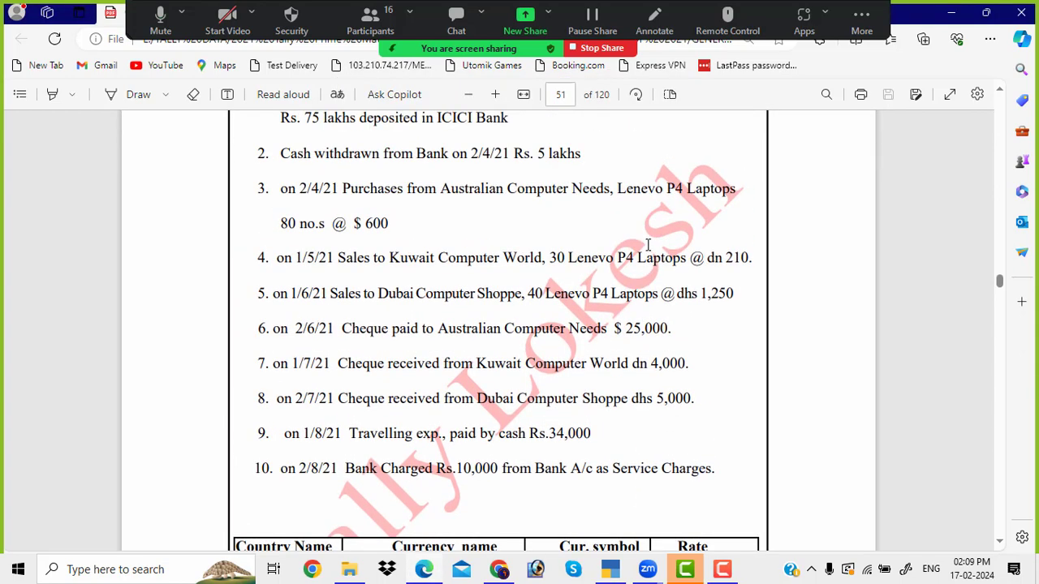
scroll(644, 240, up, 2)
drag(619, 259, 737, 260)
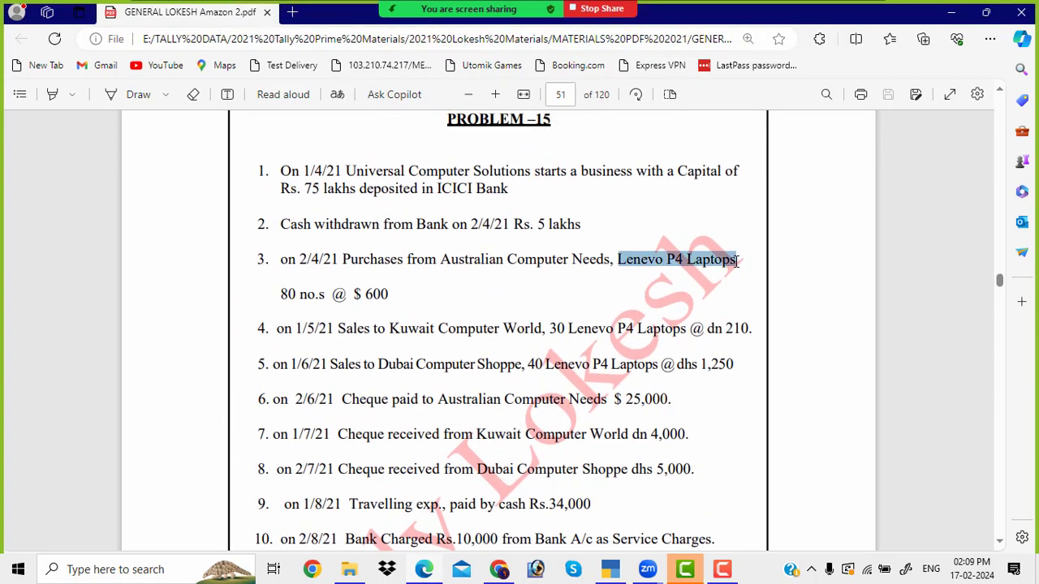
key(alt+Tab)
text(Len)
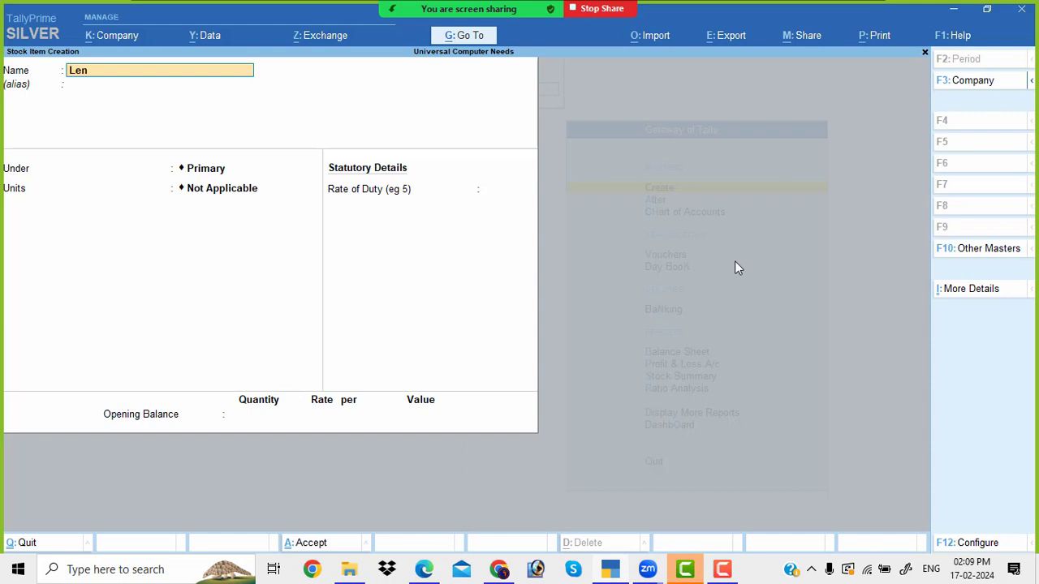
text(evo P4 Laptop)
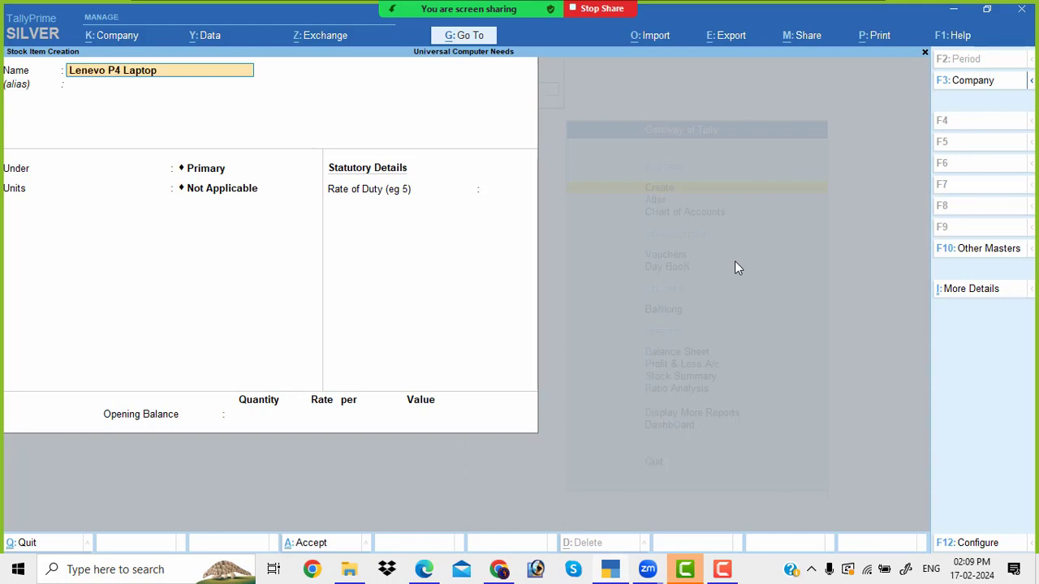
Assign the unit nos to the laptop stock item, keep it under Primary, and save it
key(Return)
key(Return)
key(Down)
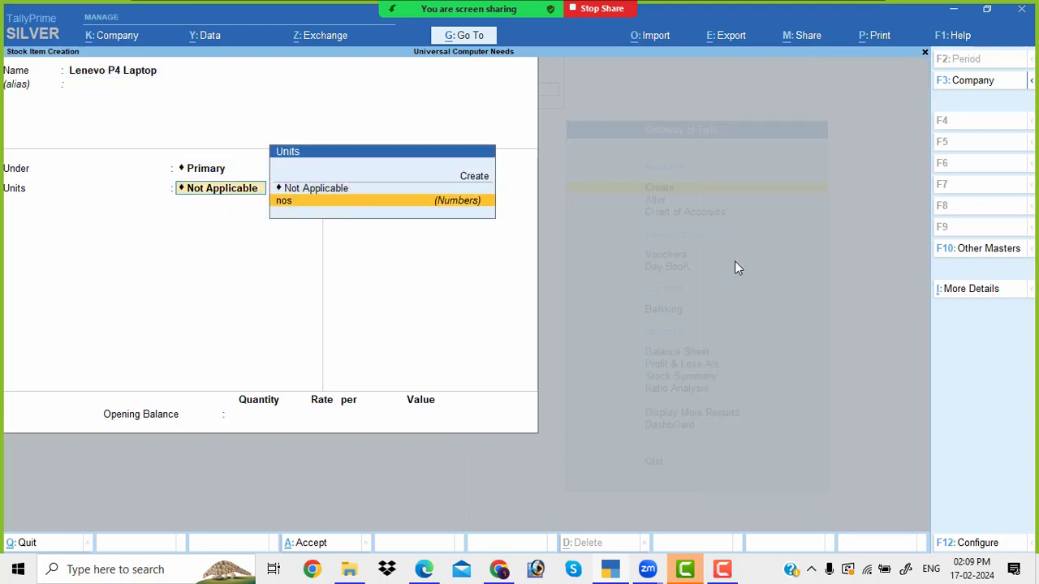
key(Return)
key(Return)
key(Return)
key(Return)
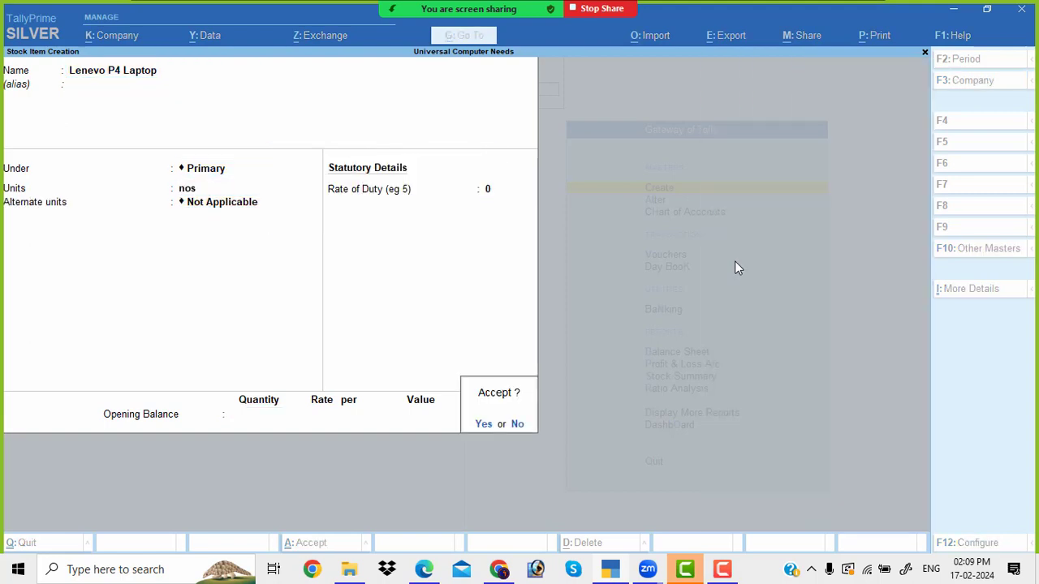
key(Return)
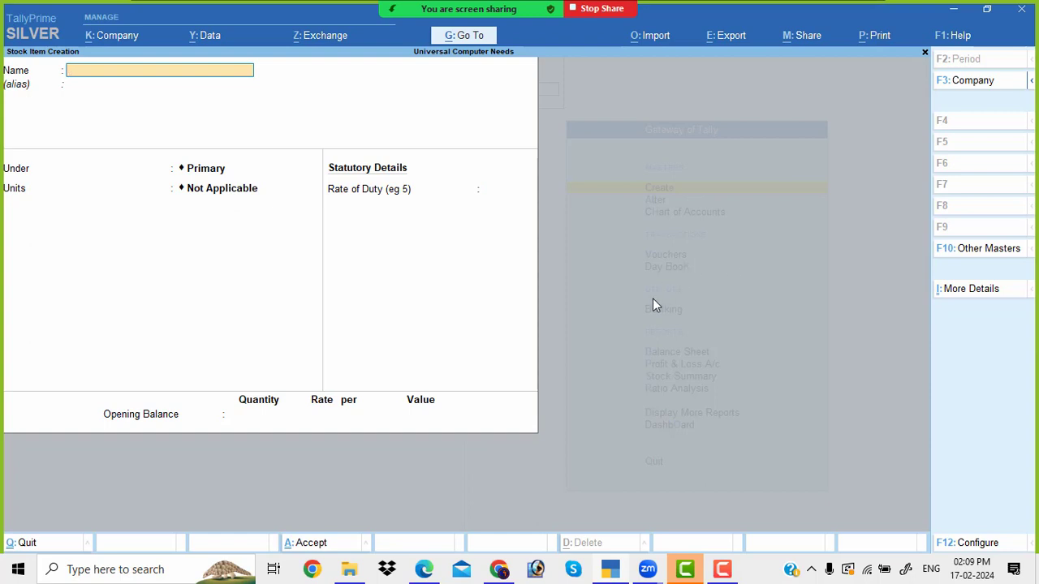
Leave master creation and start a Receipt voucher with Capital as the credit ledger
key(Escape)
key(Return)
key(Escape)
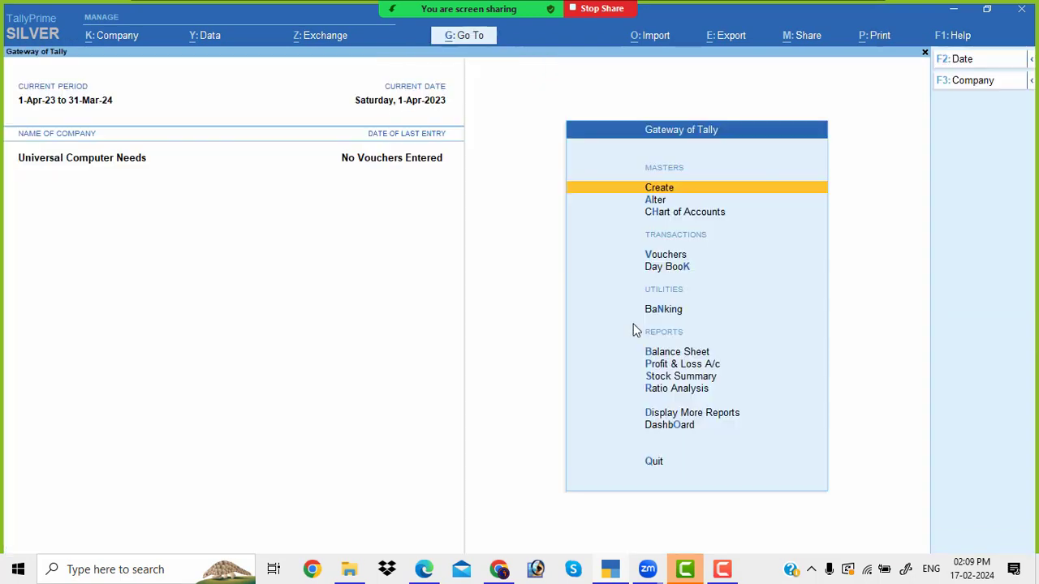
key(Down)
key(Down)
key(Down)
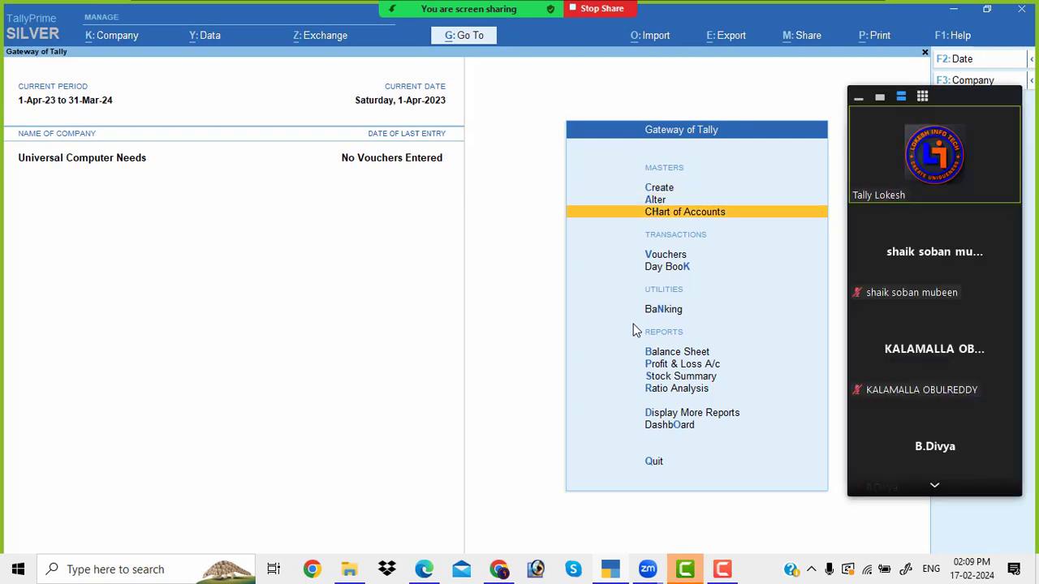
key(Return)
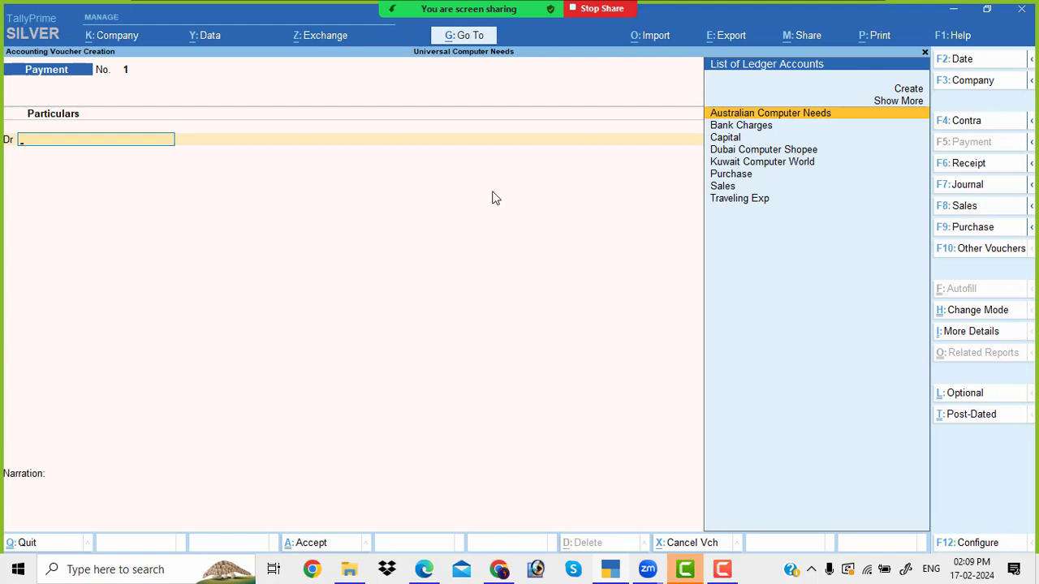
click(995, 166)
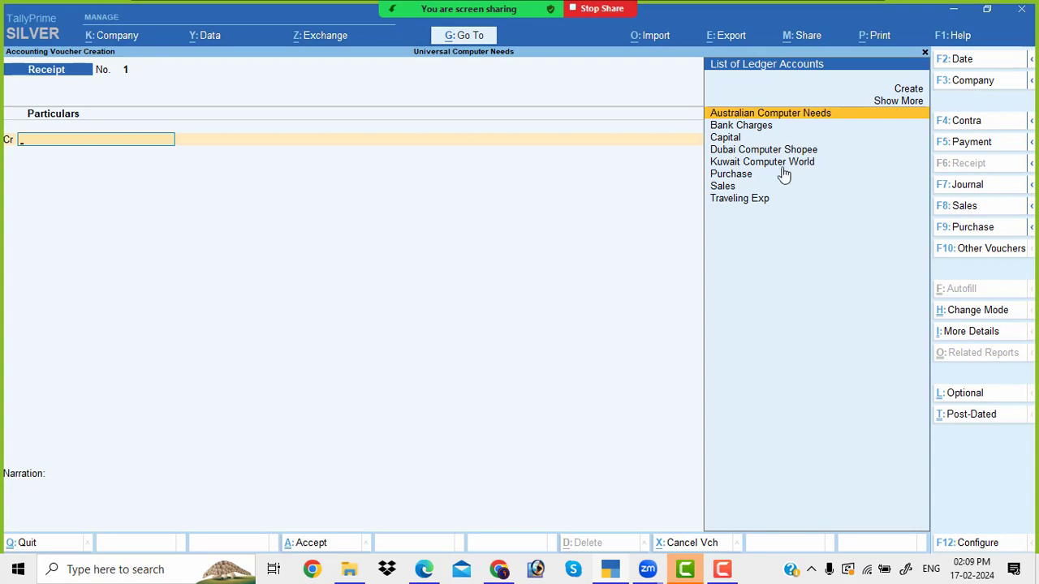
click(721, 140)
Check the first transaction's date in the PDF and date the receipt voucher 1-Apr-23 in TallyPrime
key(alt+Tab)
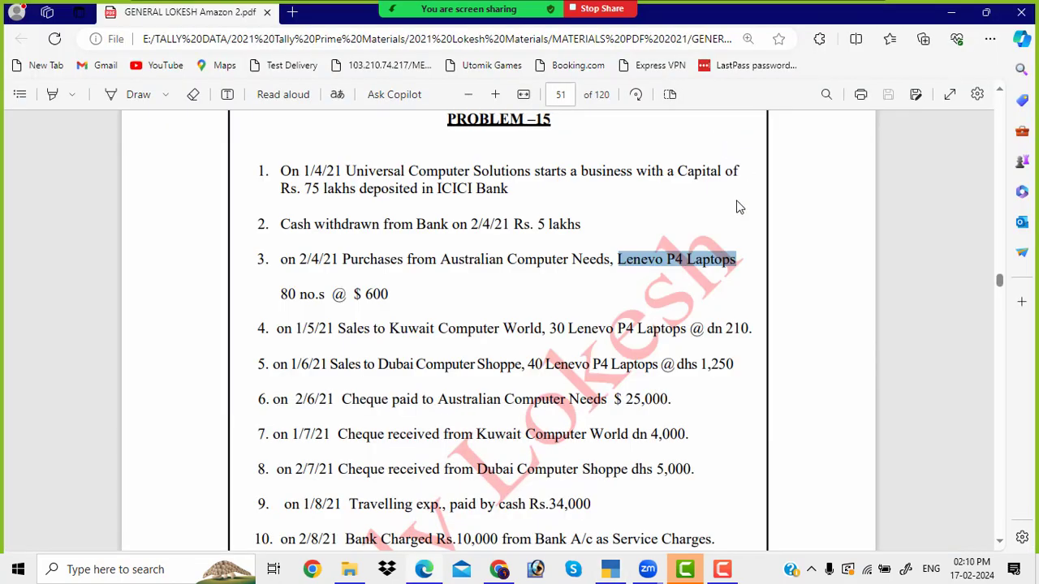
scroll(349, 306, up, 2)
scroll(327, 321, down, 2)
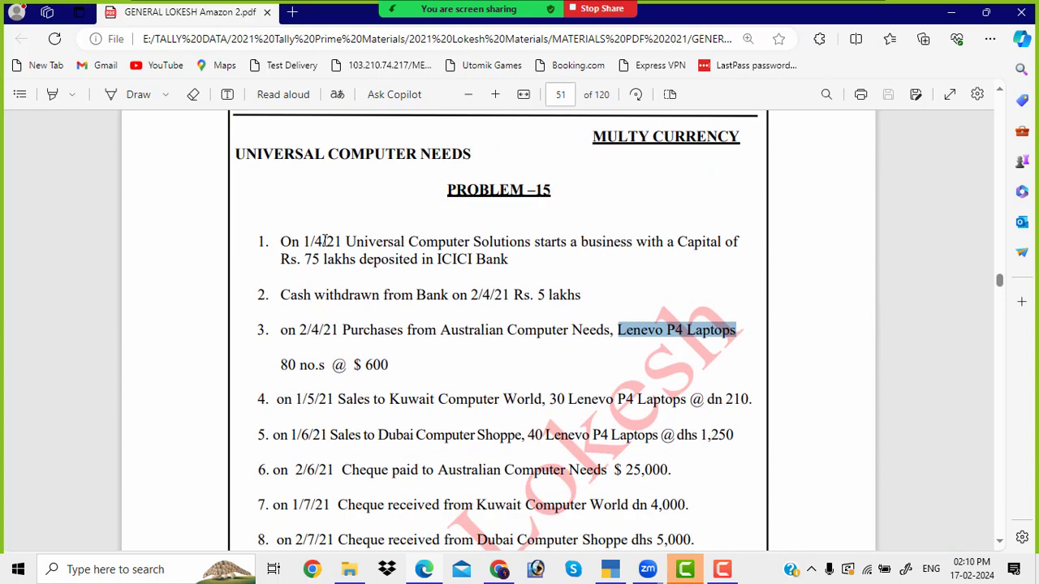
key(alt+Tab)
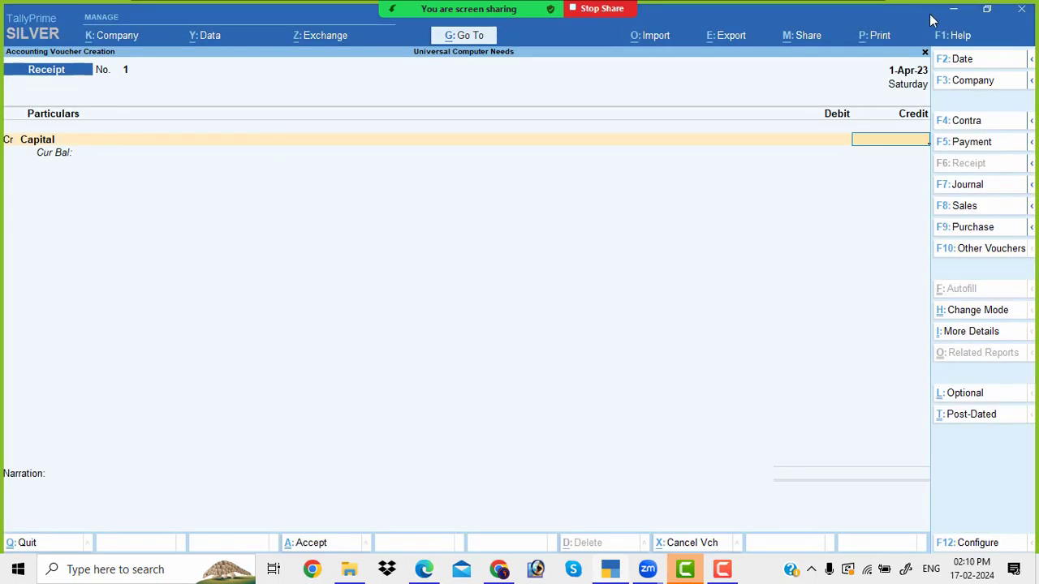
click(979, 62)
text(1-)
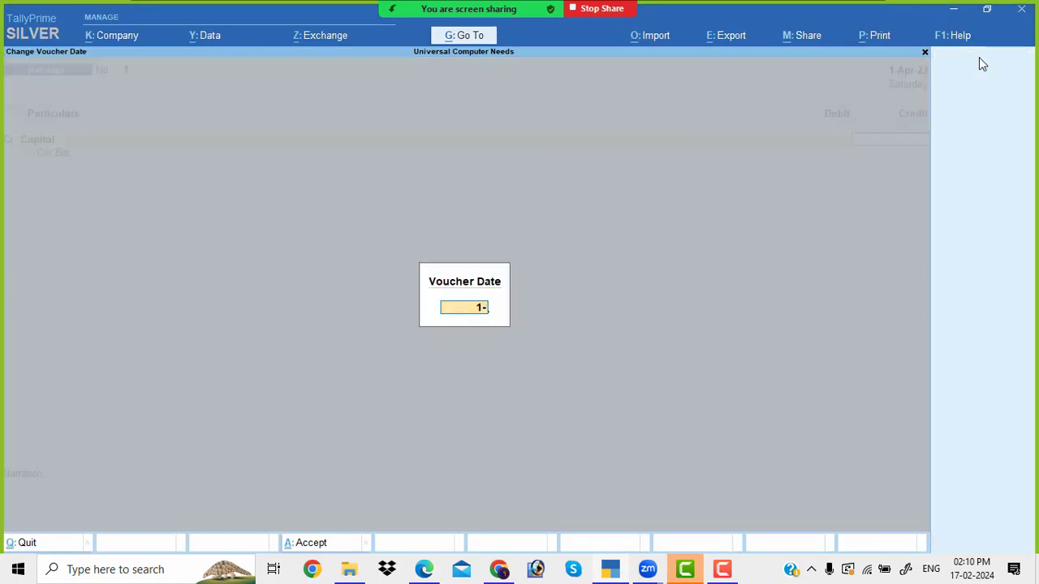
text(4)
key(Return)
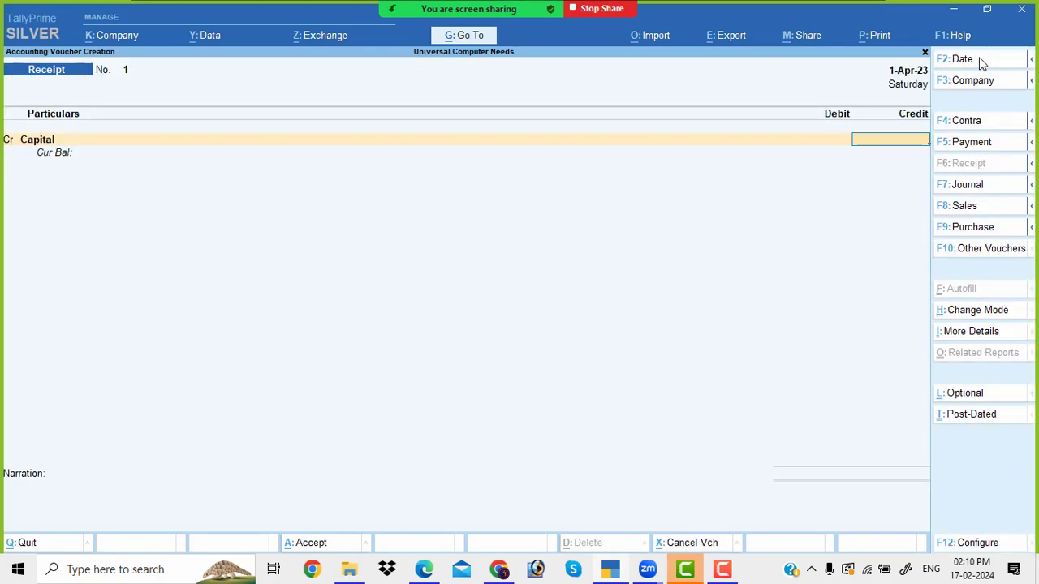
Check the capital amount in the PDF and credit 75,00,000 to Capital in the TallyPrime receipt voucher
key(alt+Tab)
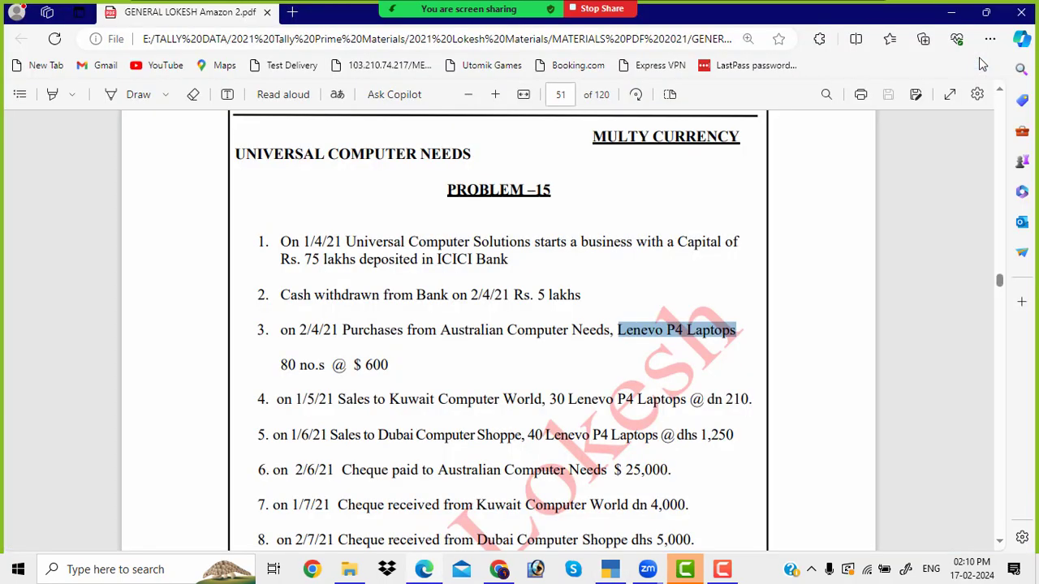
key(alt+Tab)
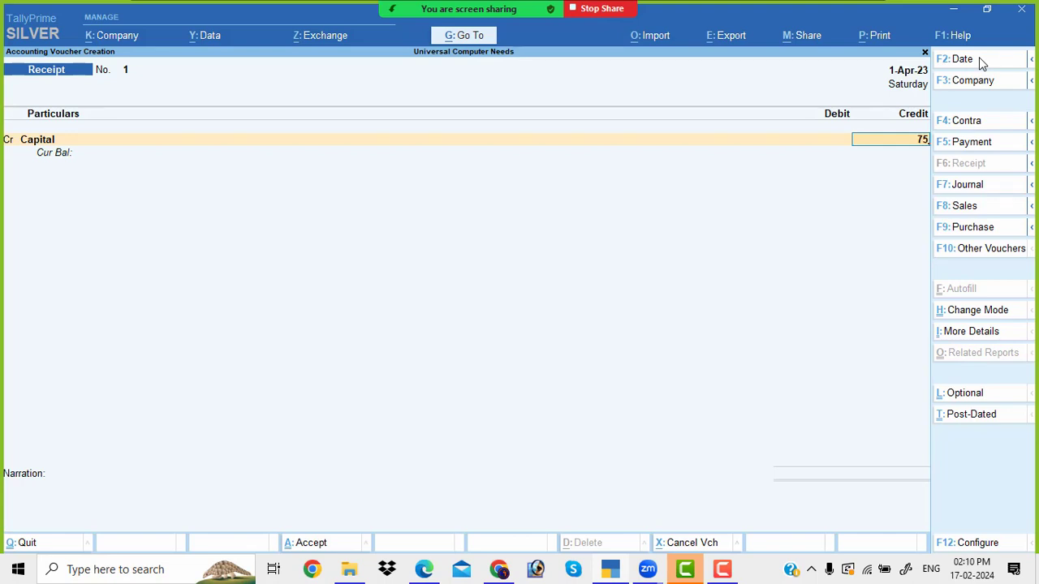
text(75,00,00)
text(00000)
key(Return)
key(Return)
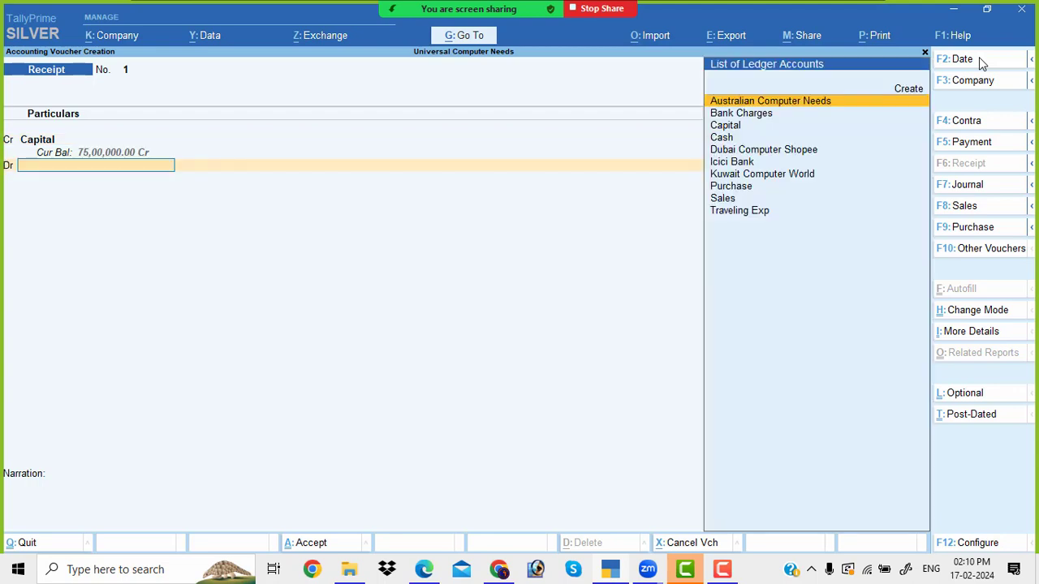
Debit Icici Bank with 75,00,000, accept the Cheque/DD bank allocation without further details, and save the receipt voucher
text(i)
key(Return)
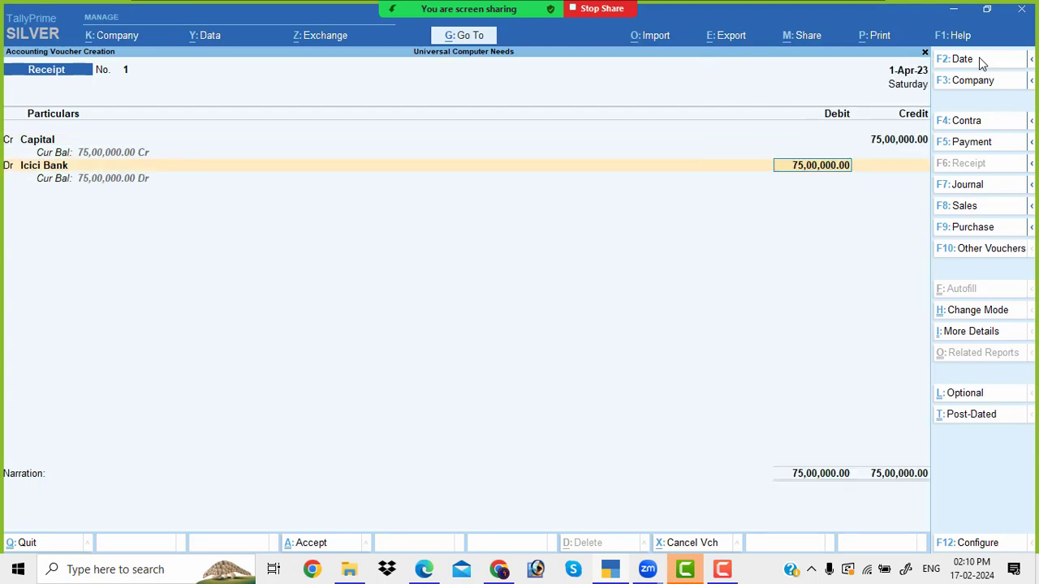
key(Return)
key(Return)
key(Return)
key(Return)
key(Return)
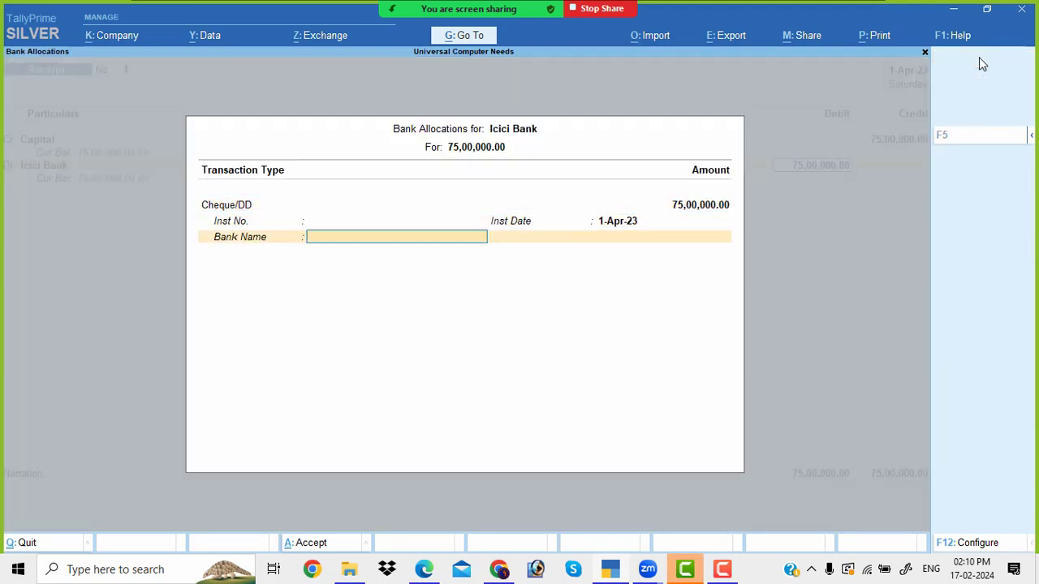
key(Return)
key(Return)
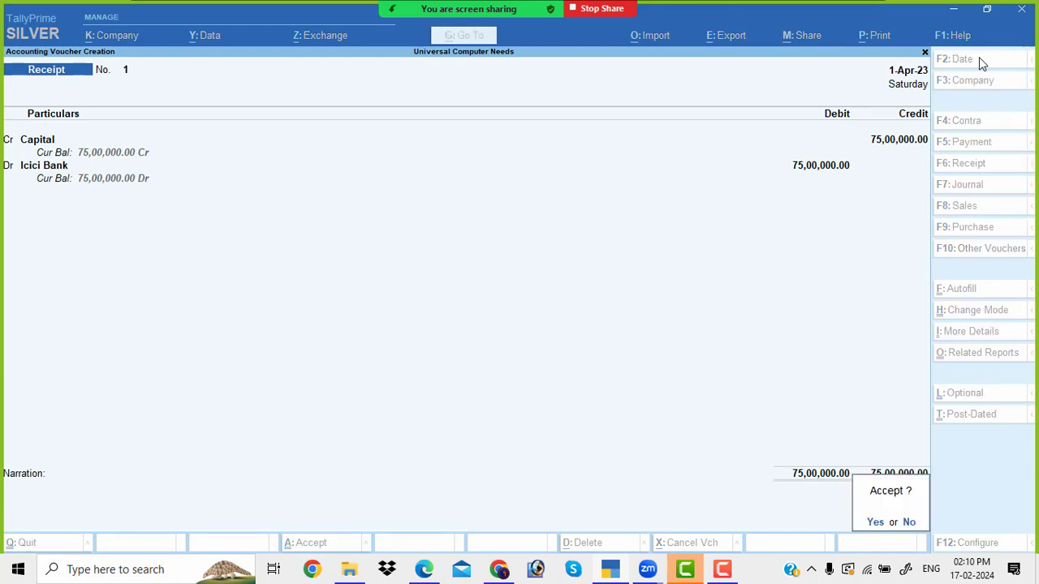
key(Return)
Check the cash withdrawal in the PDF, then start a Contra voucher in TallyPrime dated 2-Apr-23
key(alt+Tab)
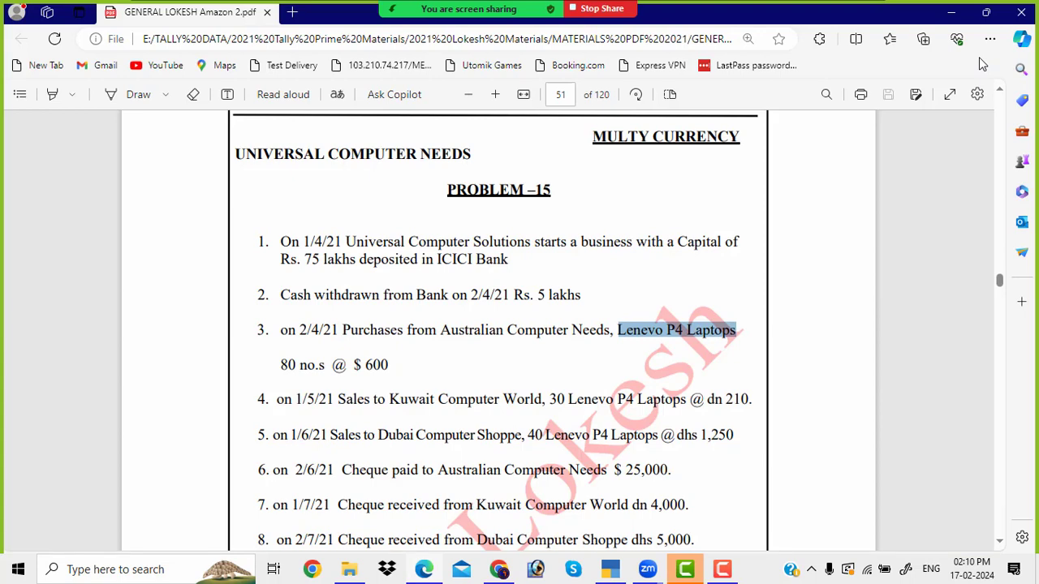
key(alt+Tab)
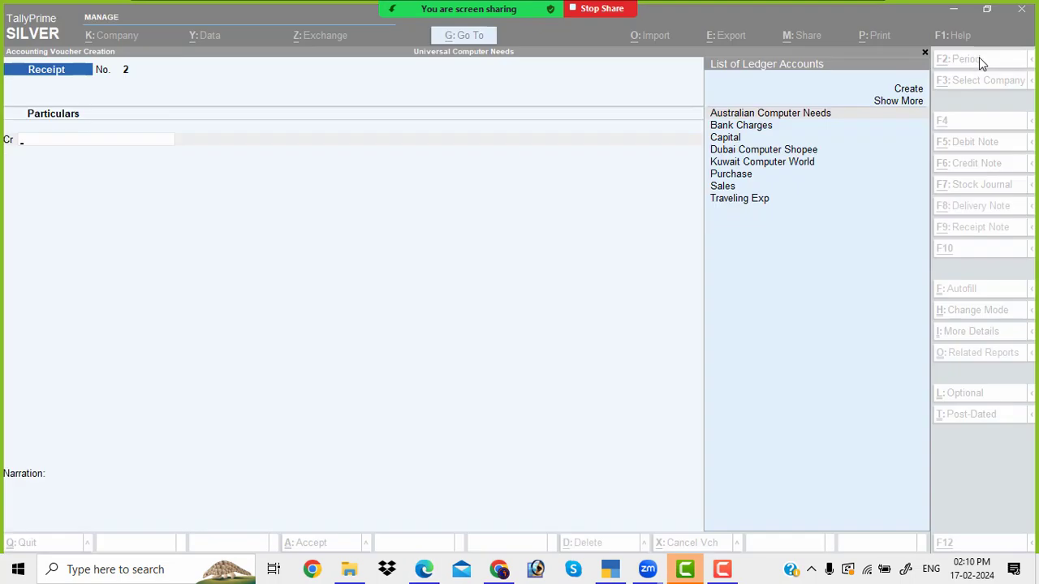
click(967, 122)
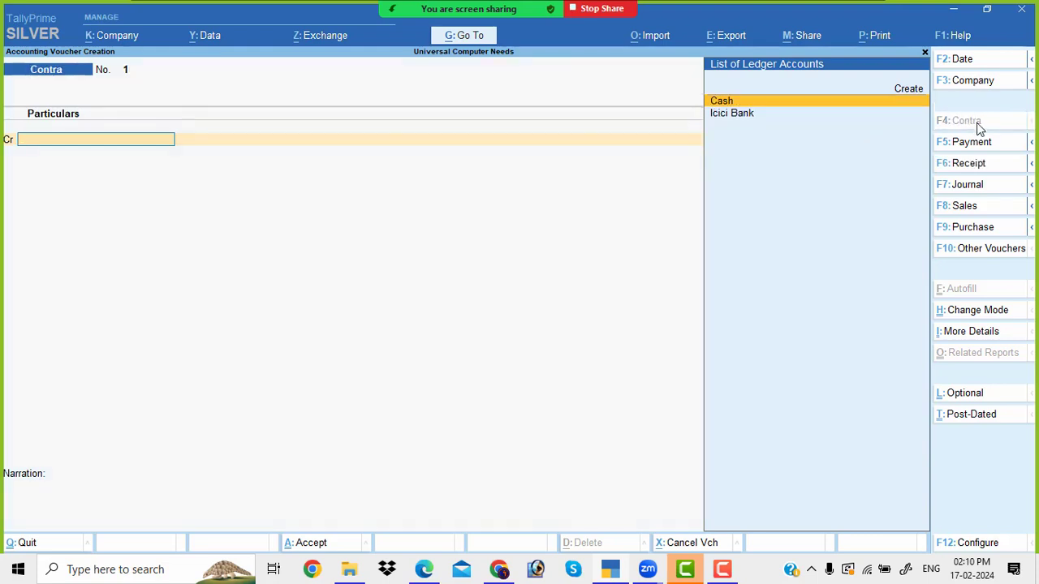
click(977, 63)
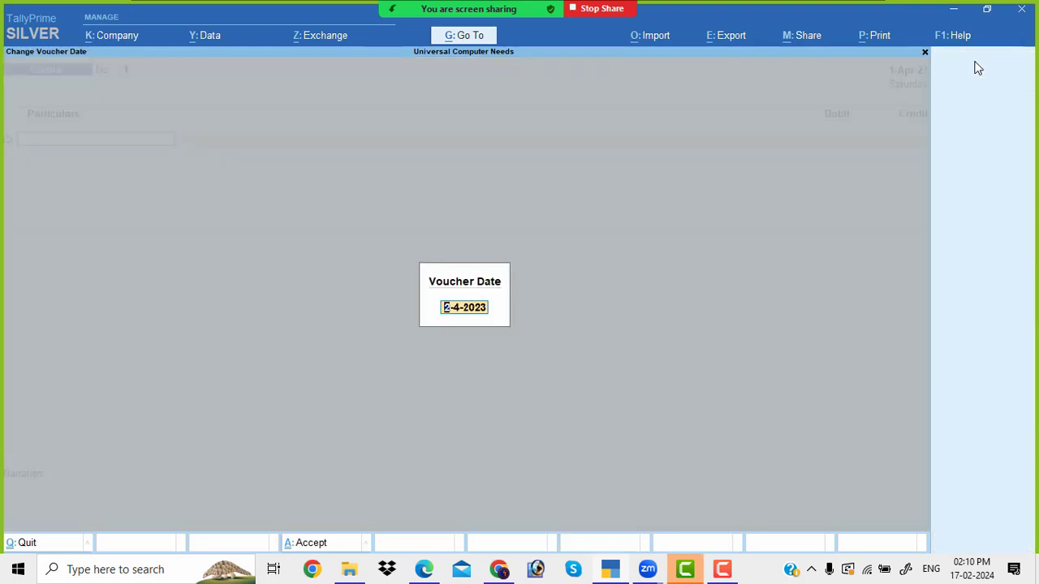
text(2-4)
key(Return)
Credit Icici Bank with 5,00,000 in the contra voucher and accept the bank allocation without further details
key(Down)
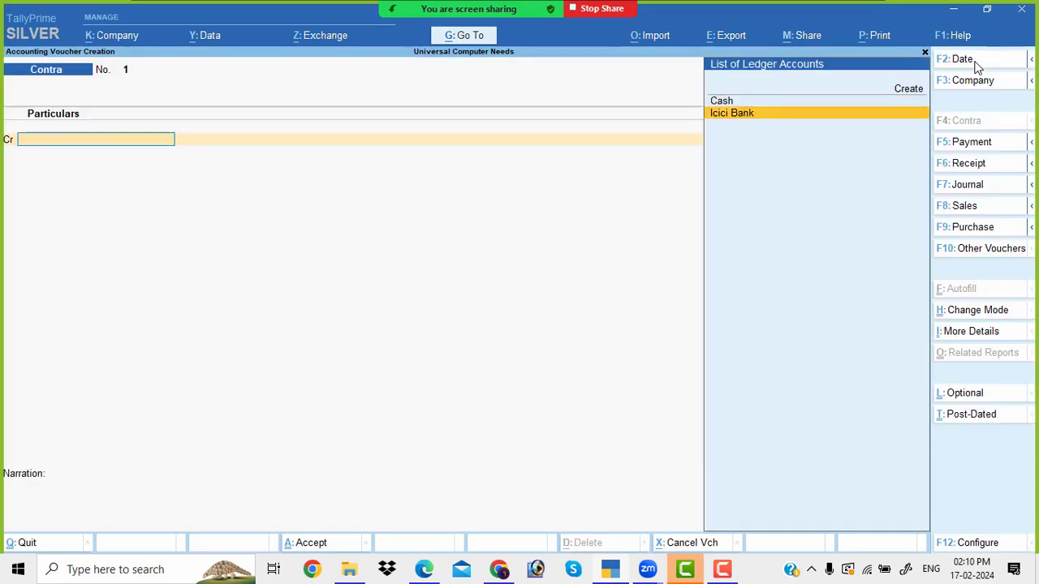
key(Return)
text(5,00,0)
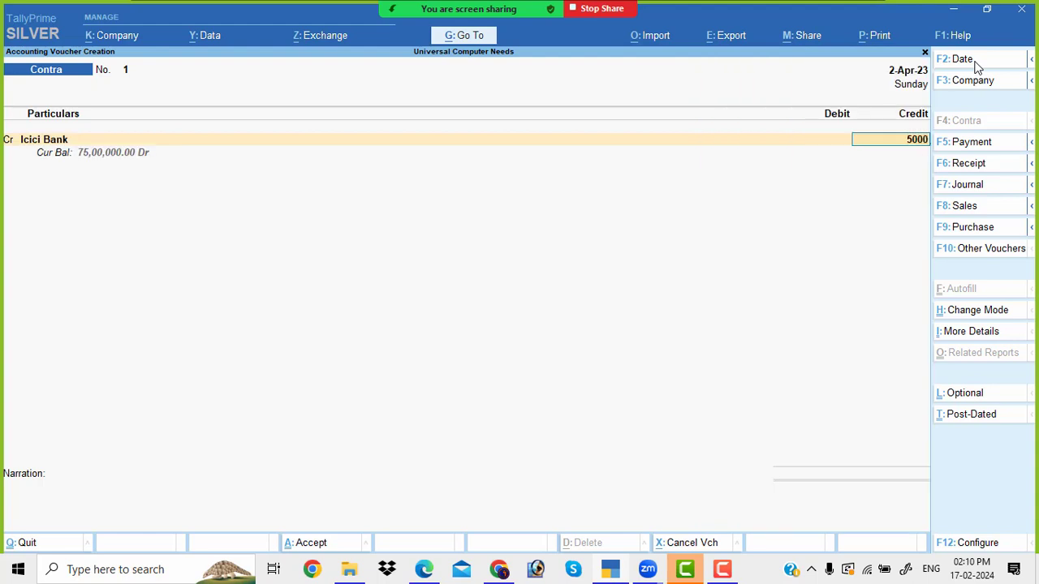
text(00)
key(Return)
key(Return)
key(Return)
key(Return)
key(Return)
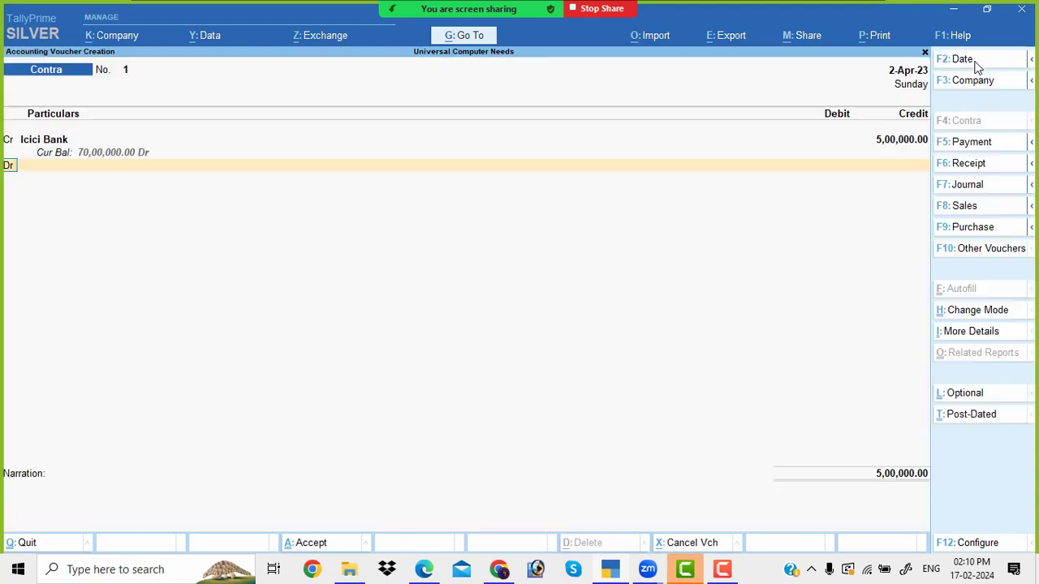
Debit Cash with 5,00,000, leave the narration blank, and save the contra voucher
key(Return)
key(Return)
key(Return)
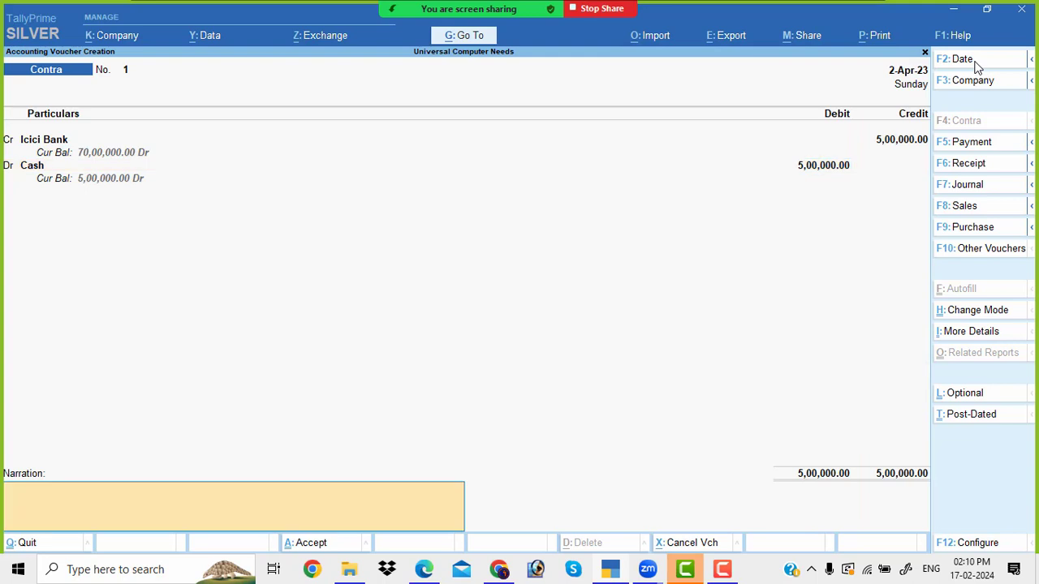
key(Return)
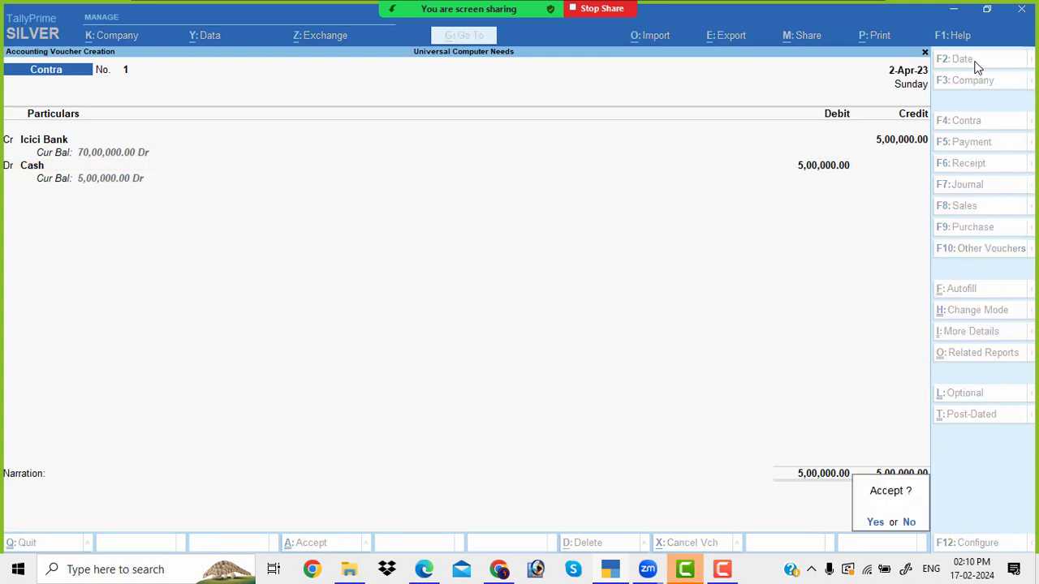
key(Return)
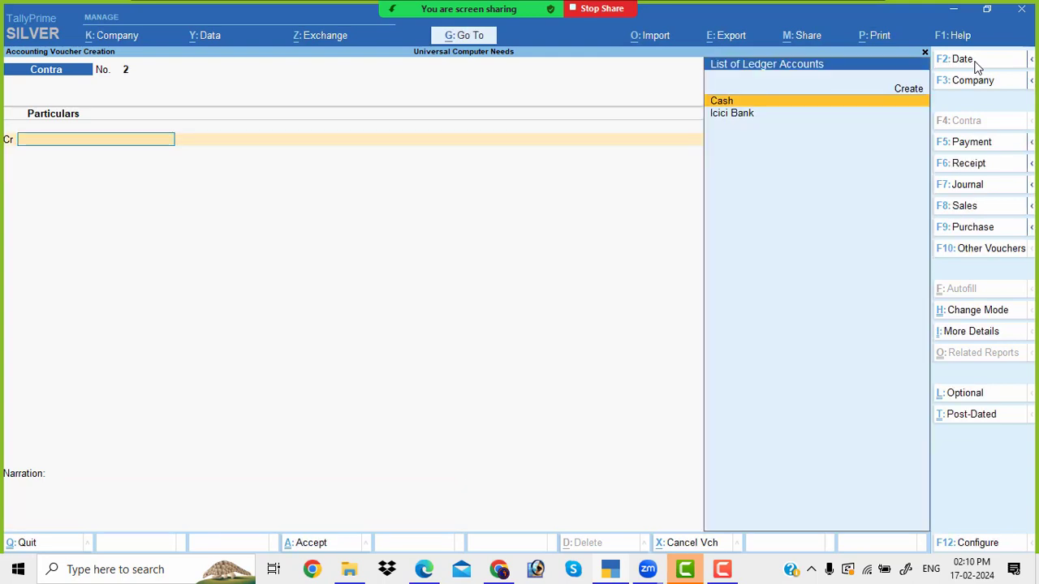
Start a Purchase voucher, check the third transaction in the PDF, and date the voucher 2-Apr-23 in TallyPrime
click(995, 232)
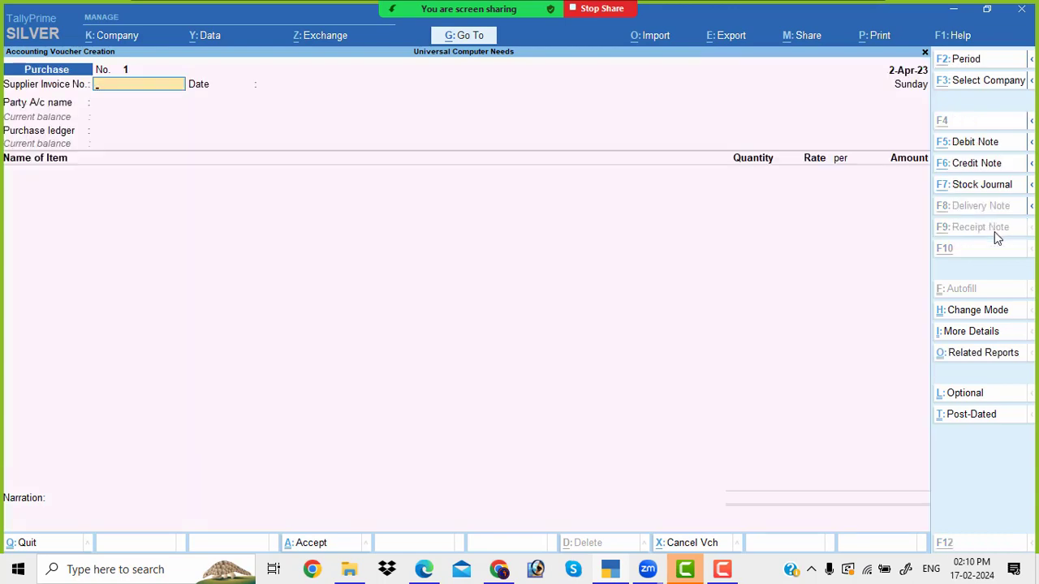
key(alt+Tab)
scroll(505, 250, down, 2)
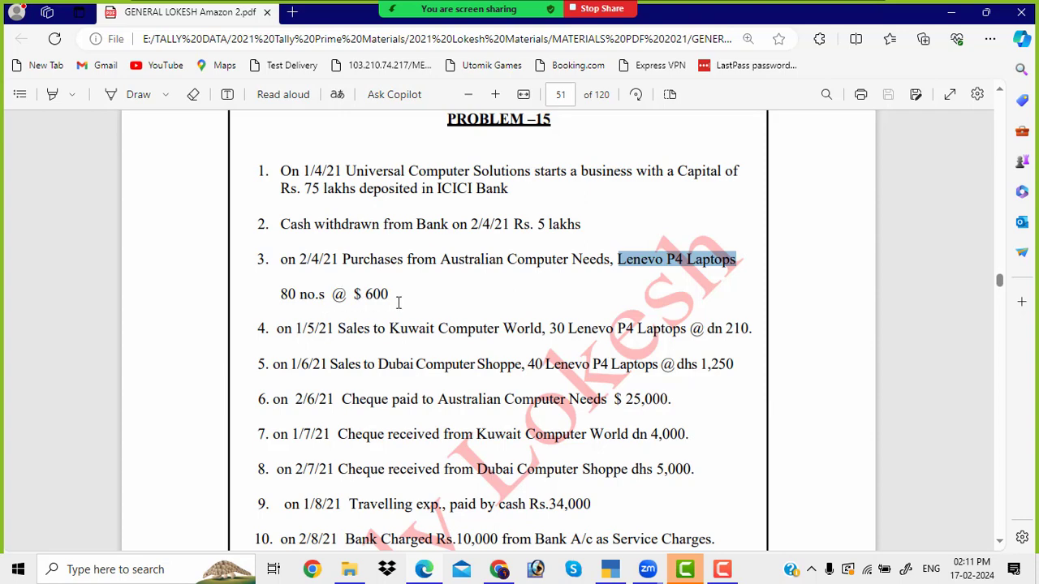
key(alt+Tab)
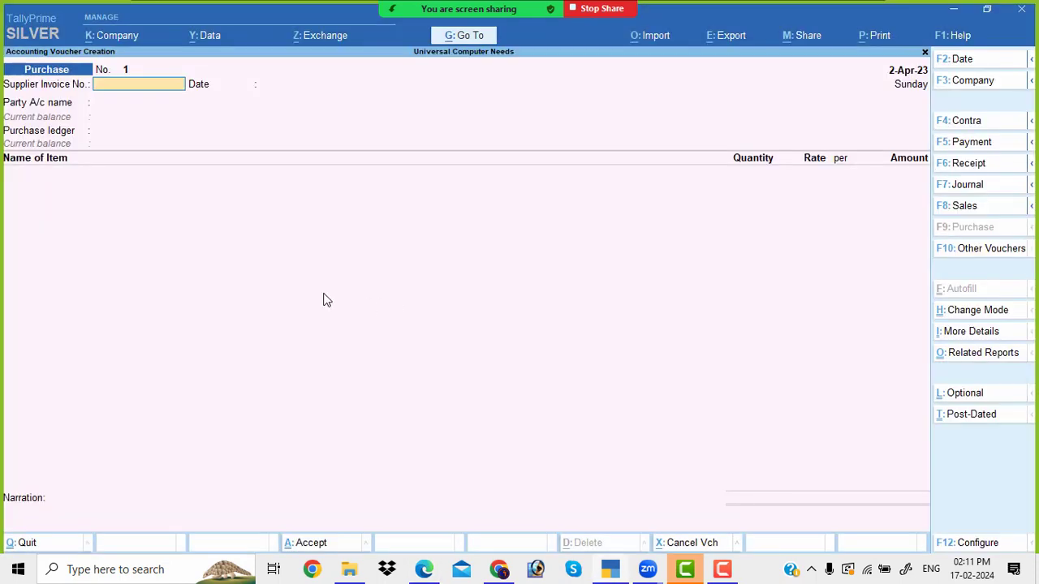
click(969, 60)
text(2-4)
key(Return)
Set Australian Computer Needs as the party with blank receipt details and default party details, and choose Purchase as the purchase ledger
key(Return)
key(Return)
text(a)
key(Return)
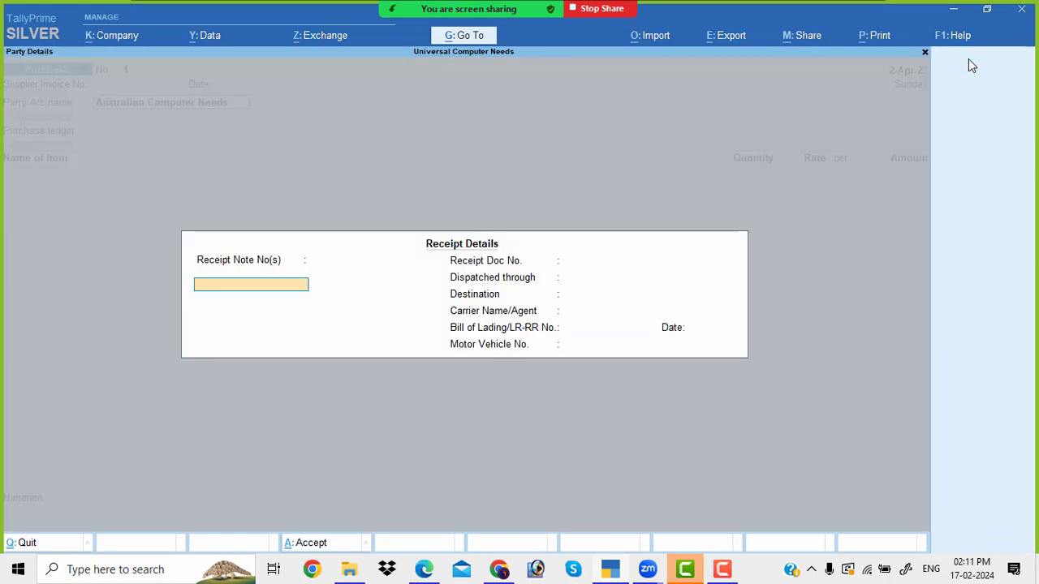
key(Return)
key(Return)
key(Return)
key(Return)
key(Return)
key(Return)
key(Return)
key(Return)
key(Return)
key(Return)
key(Return)
key(Return)
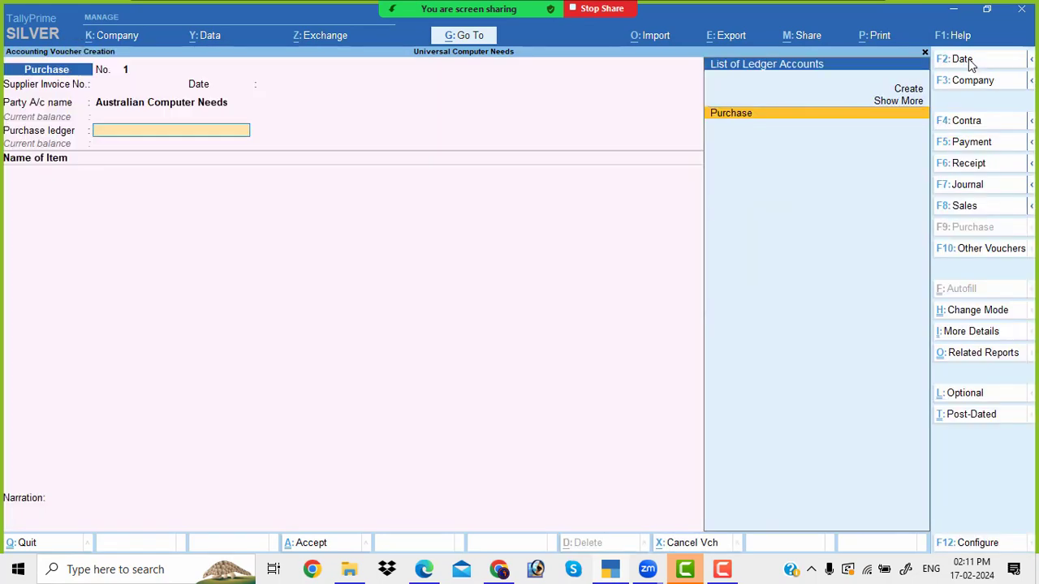
key(Return)
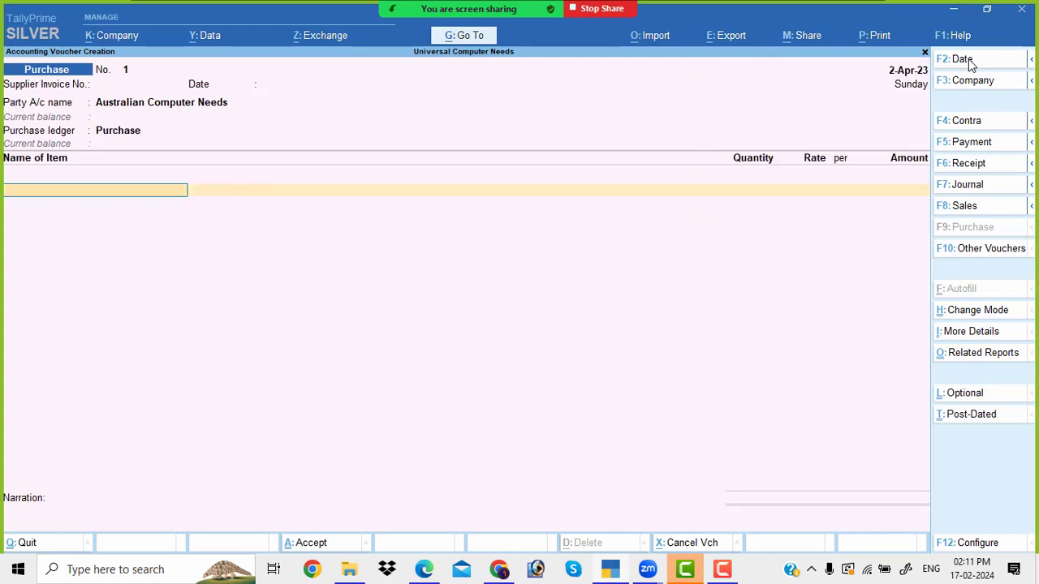
Add Lenevo P4 Laptop to the purchase voucher, check the quantity in the PDF, and enter 80 nos in TallyPrime
key(Return)
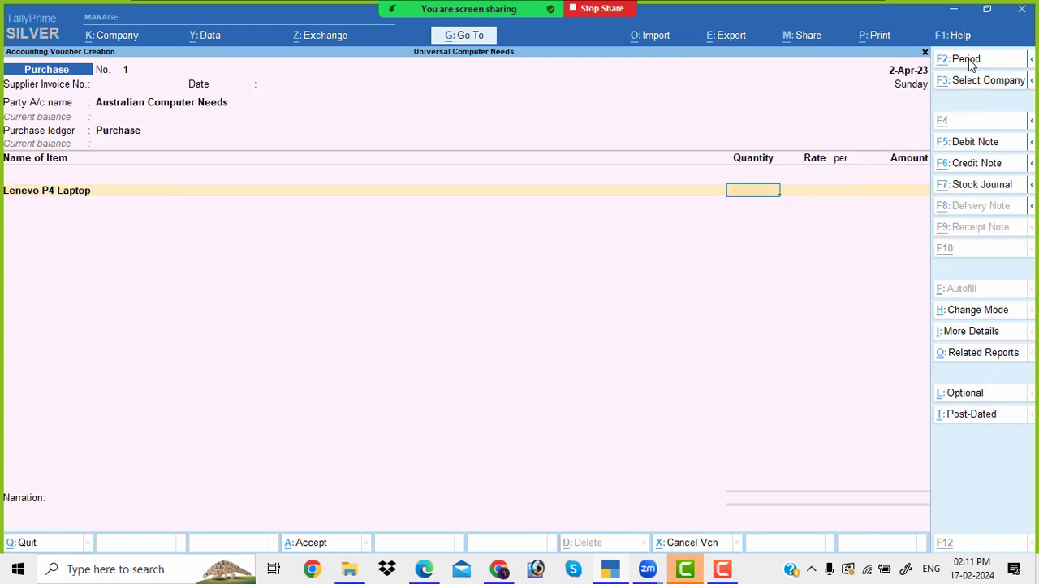
key(alt+Tab)
key(alt+Tab)
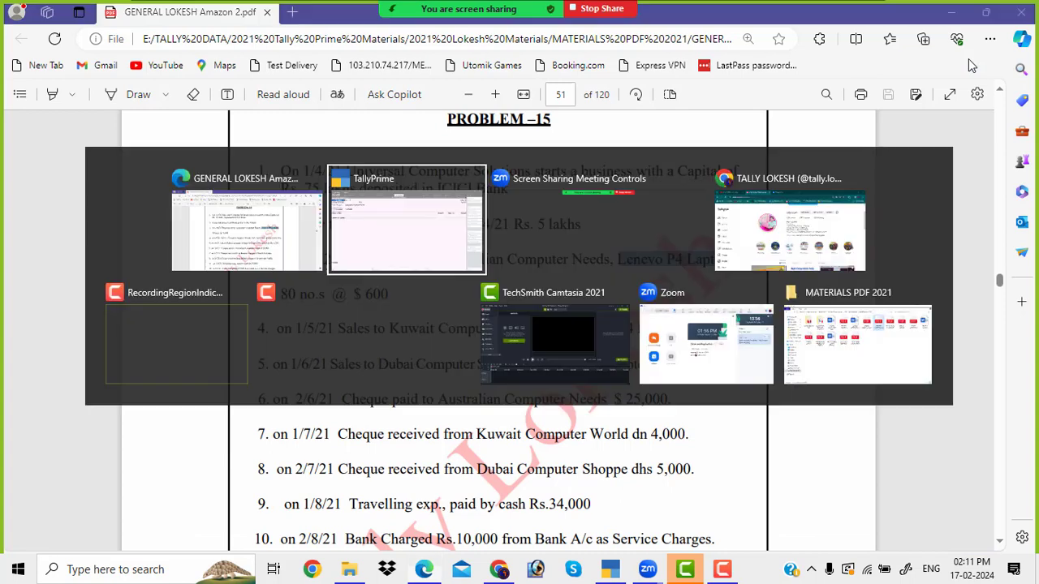
key(Return)
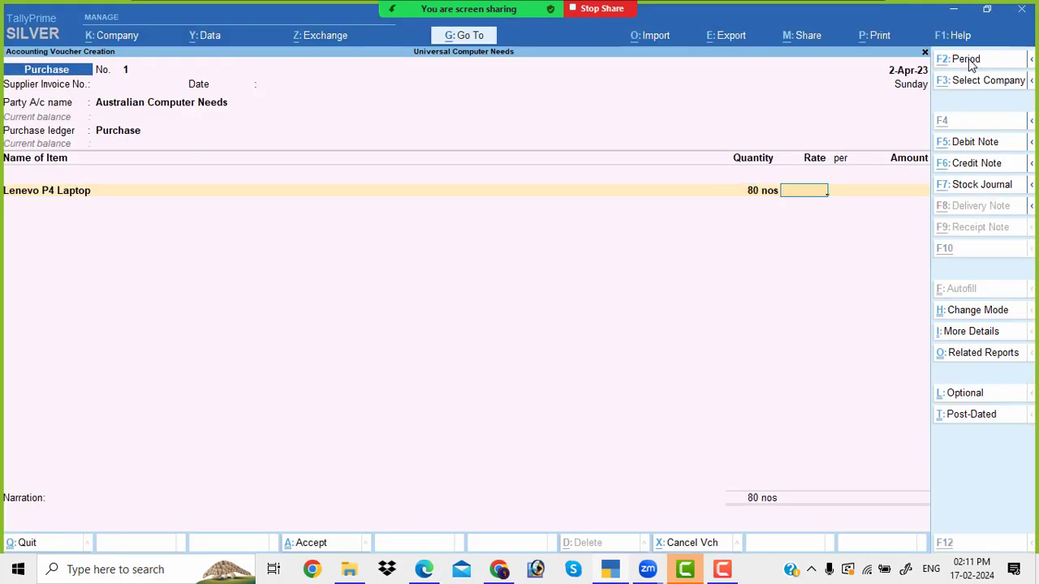
Check the laptop rate in the PDF, enter $600 per nos in TallyPrime, and accept the exchange rate of ₹ 54/$
key(alt+Tab)
key(alt+Tab)
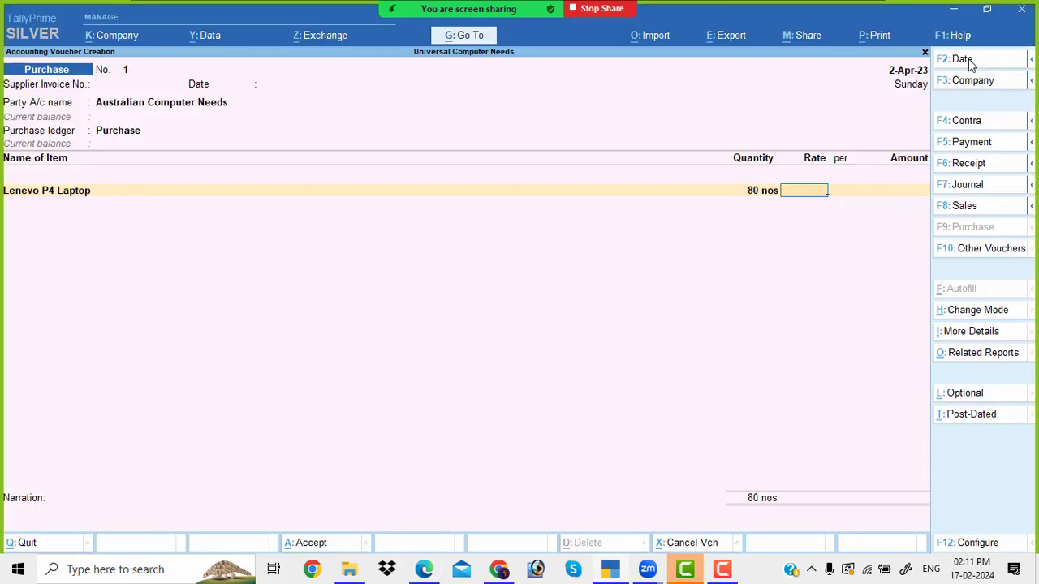
text(600)
key(Return)
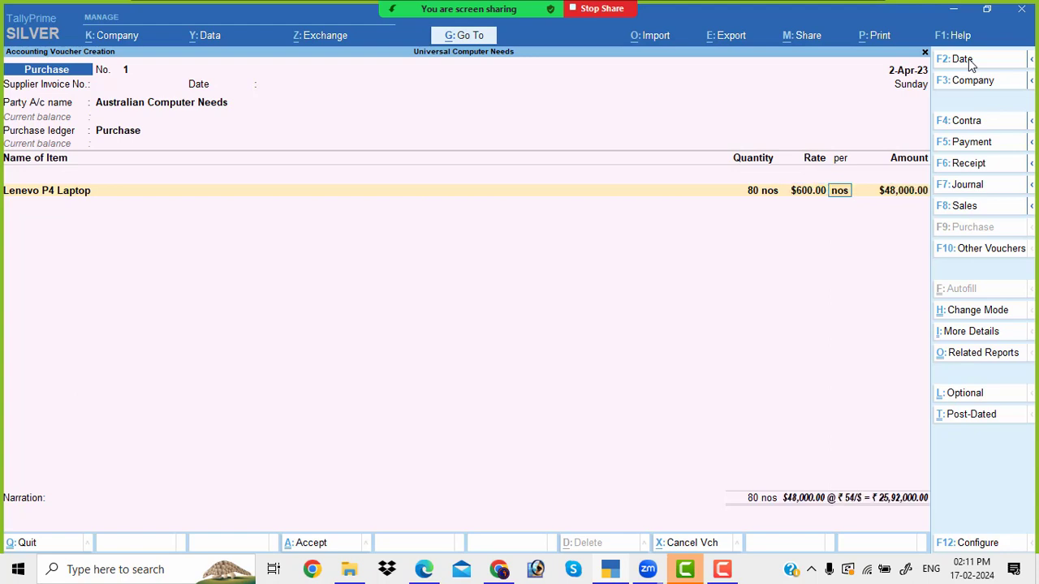
key(Return)
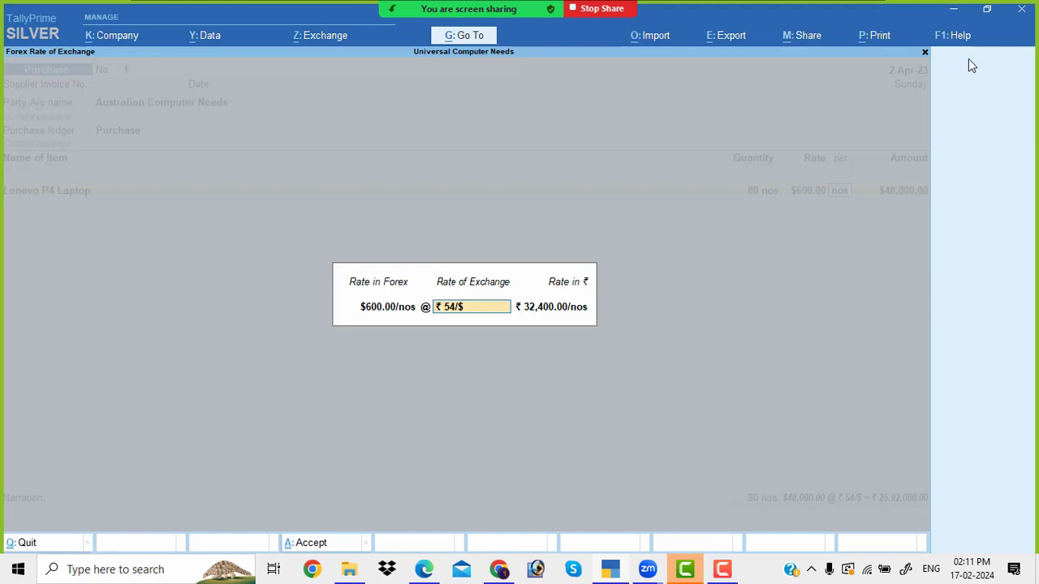
key(Return)
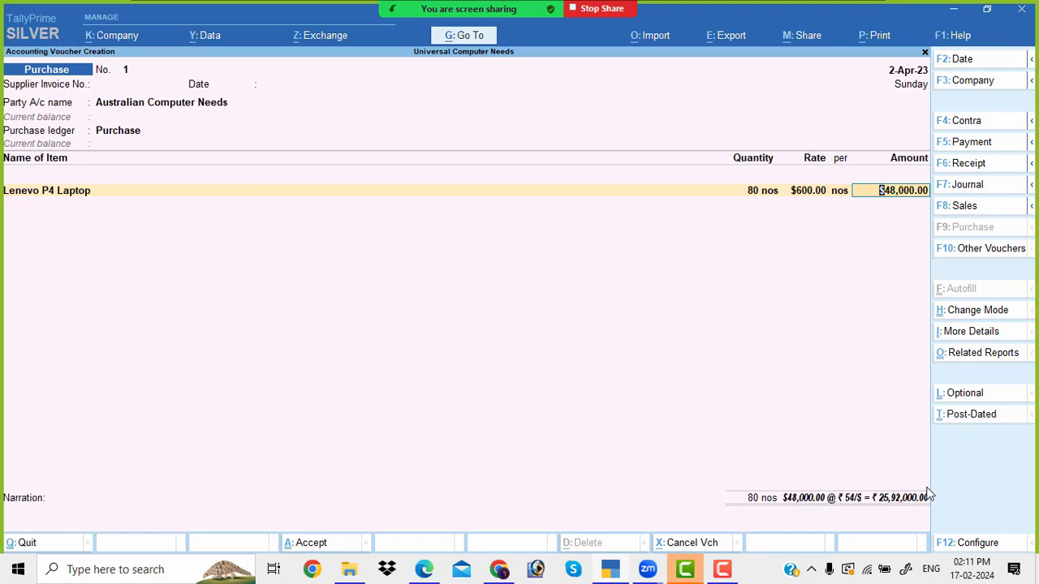
Accept the laptop line amount, end the item list without a narration, and save the purchase voucher
key(Return)
key(Return)
key(Return)
key(Return)
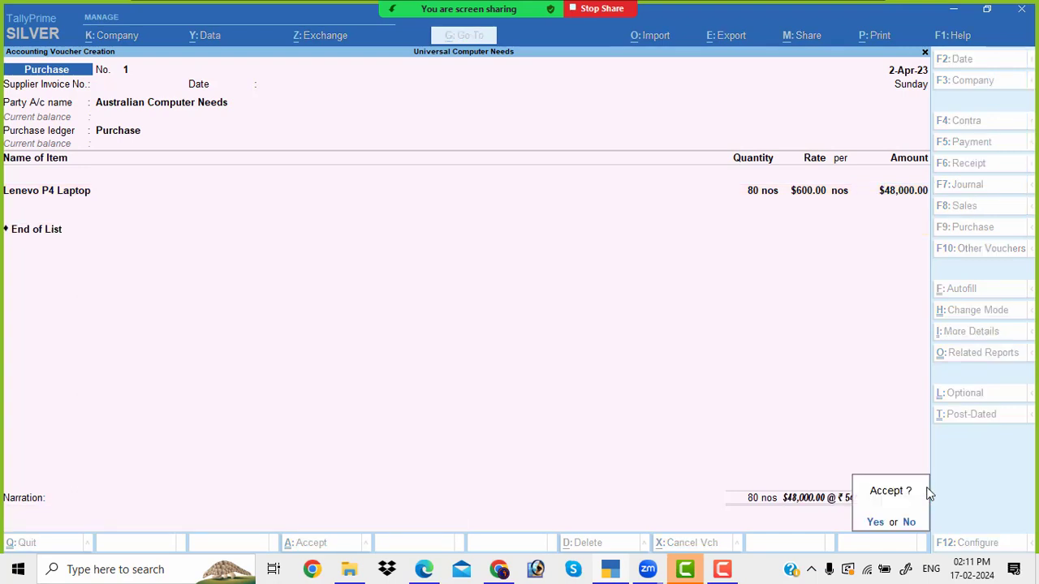
key(Return)
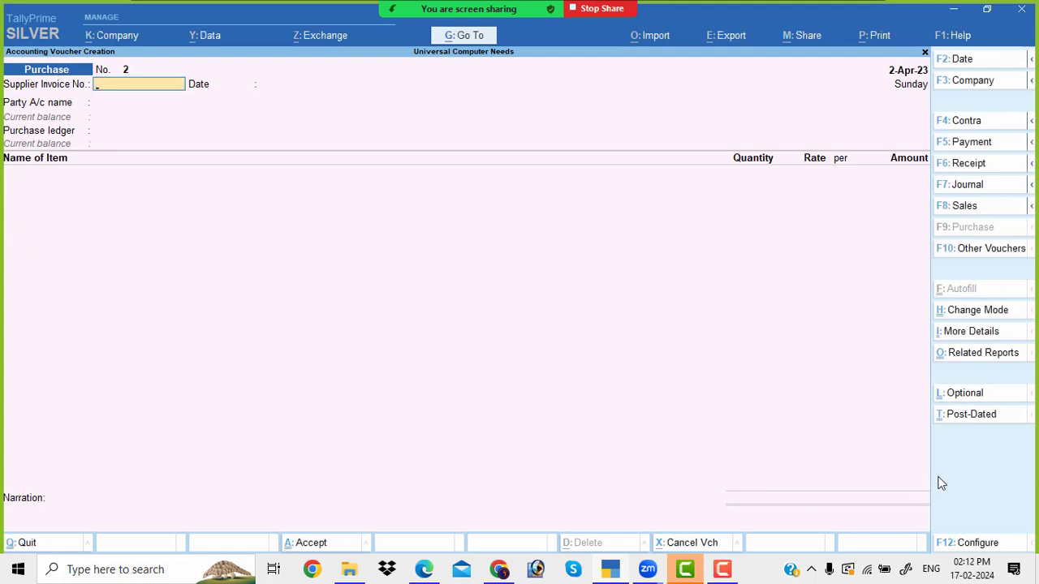
Start a Sales voucher, check the fourth transaction in the PDF, and date the voucher 1-May-23 in TallyPrime
click(970, 211)
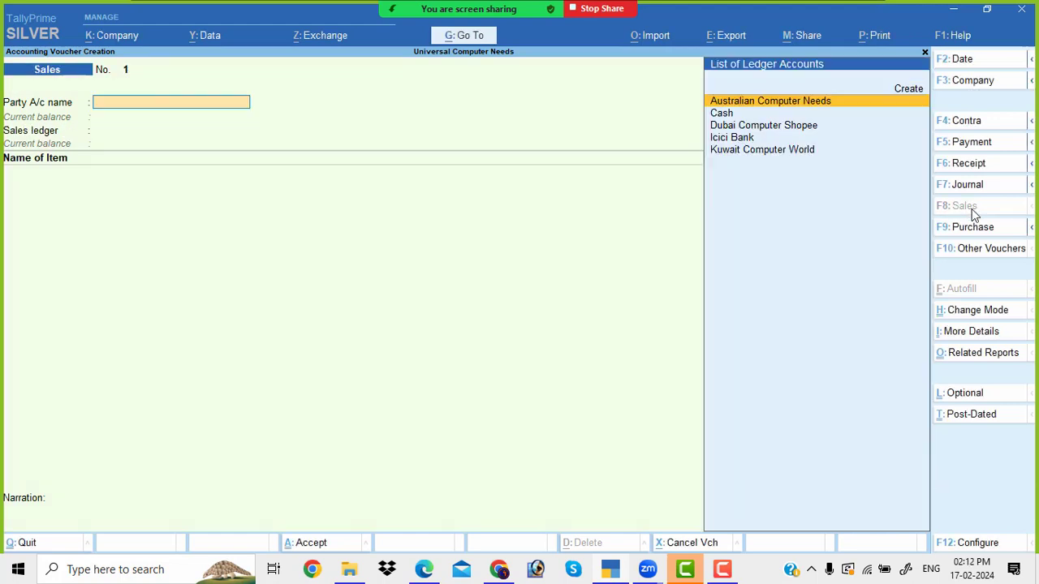
click(435, 575)
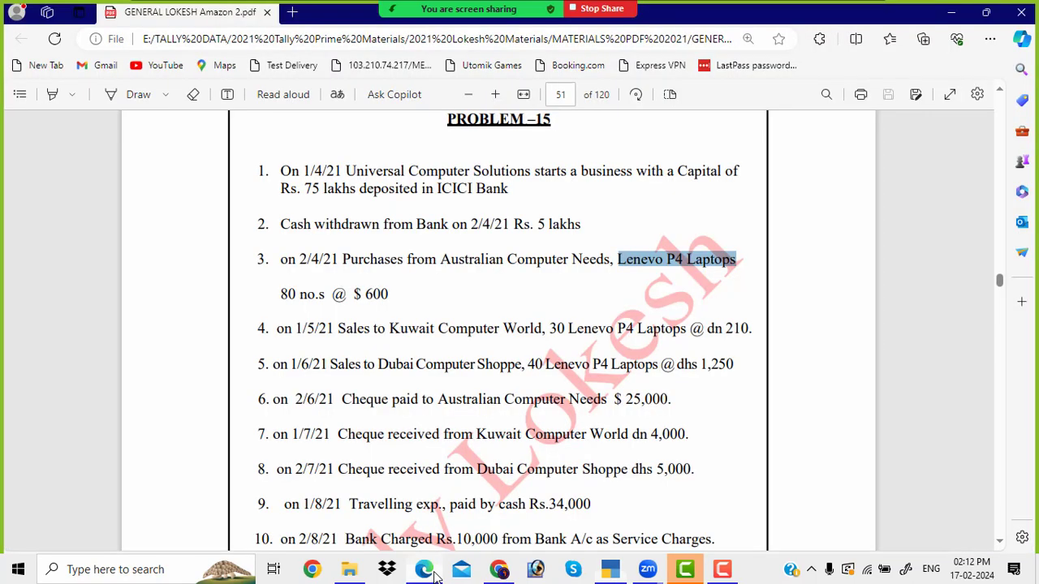
scroll(296, 320, down, 2)
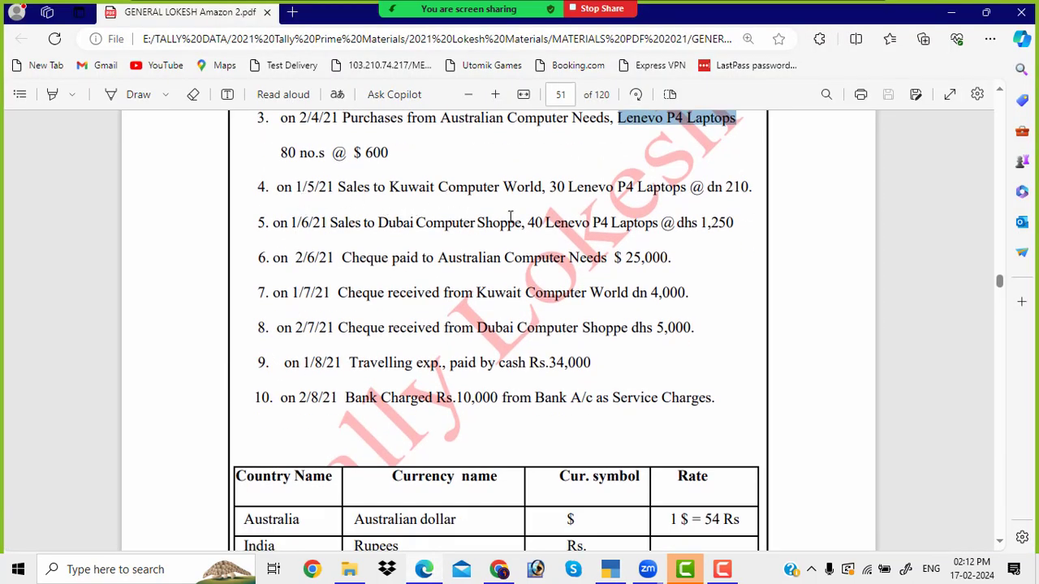
key(alt+Tab)
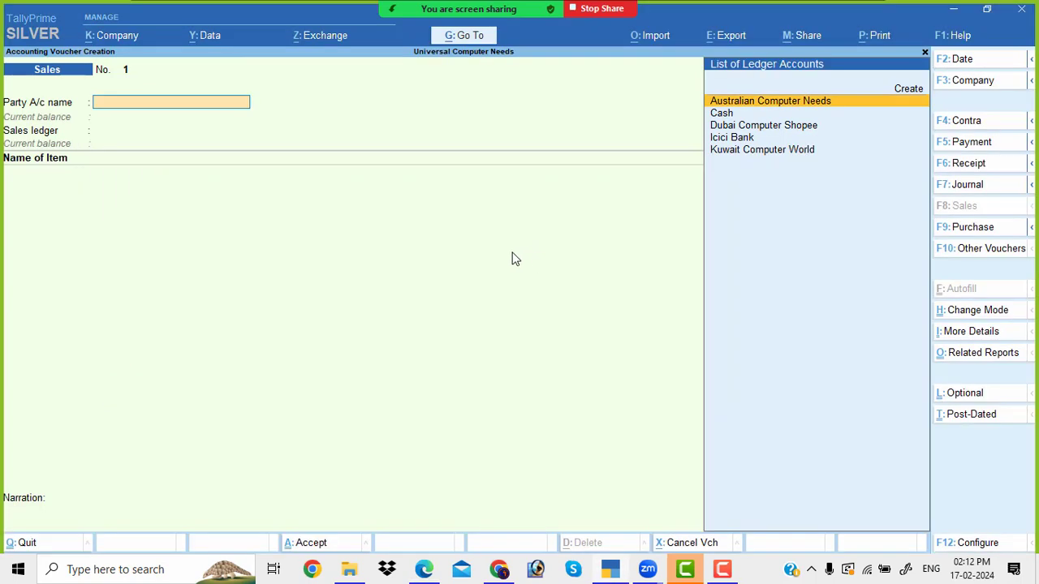
click(964, 65)
text(1-5)
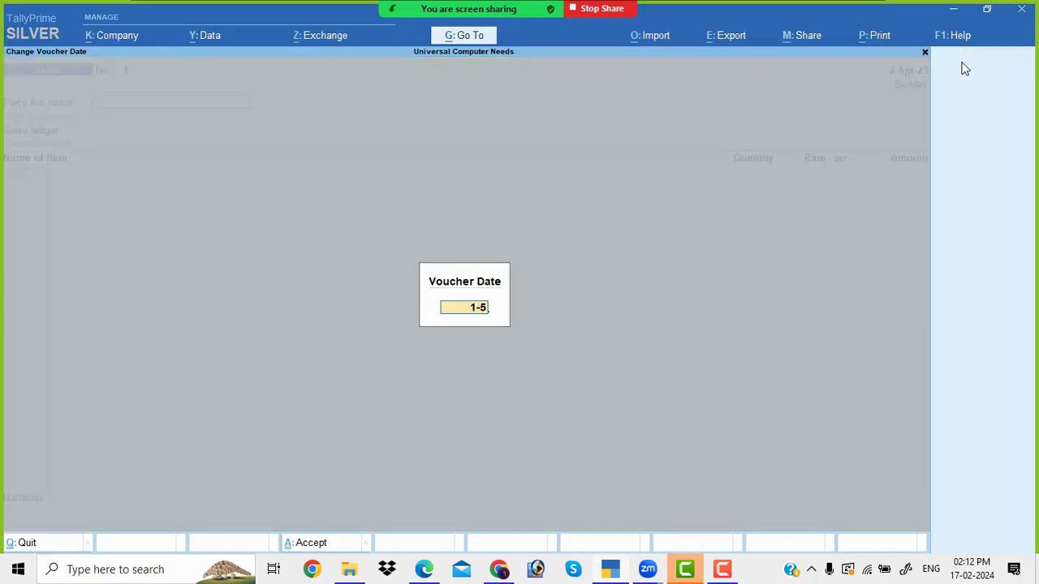
key(Return)
Set Kuwait Computer World as the party, accept the dispatch and party details unchanged, and choose Sales as the sales ledger
text(k)
key(Return)
key(Return)
key(Return)
key(Return)
key(Return)
key(Return)
key(Return)
key(Return)
key(Return)
key(Return)
key(Return)
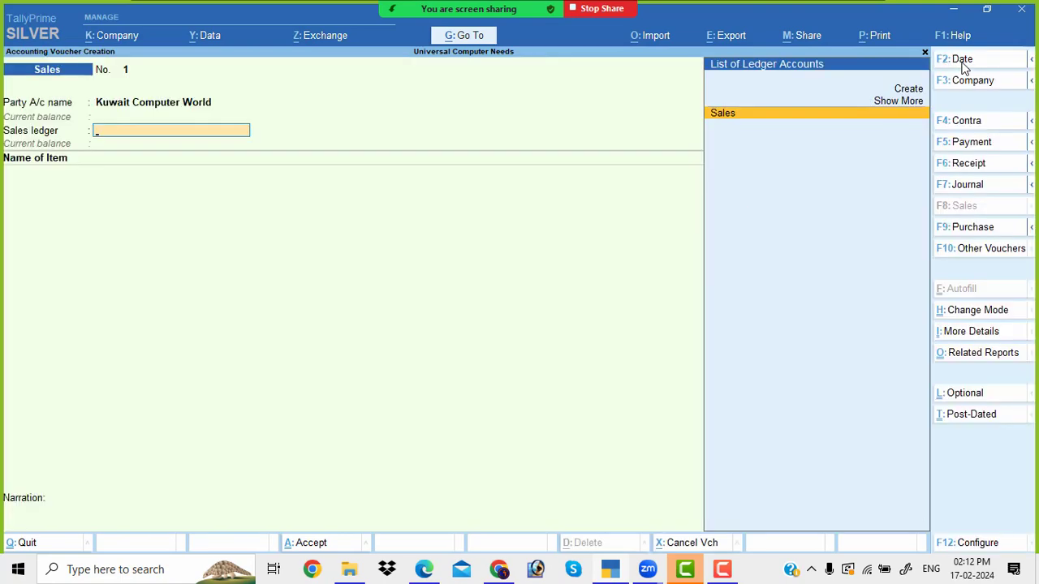
key(Return)
Add Lenevo P4 Laptop to the sales voucher, check the quantity in the PDF, and enter 30 nos in TallyPrime
key(Return)
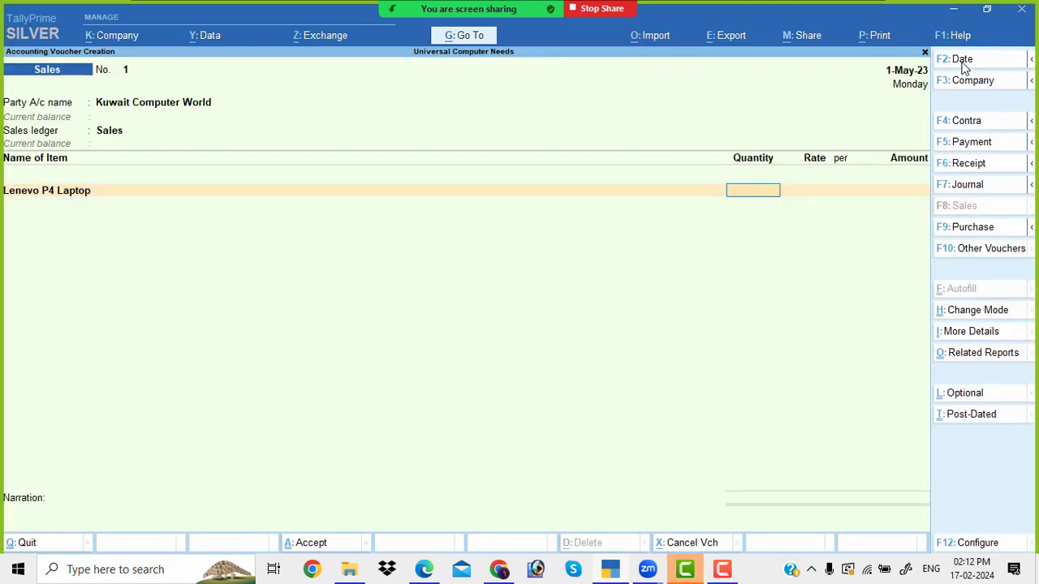
key(alt+Tab)
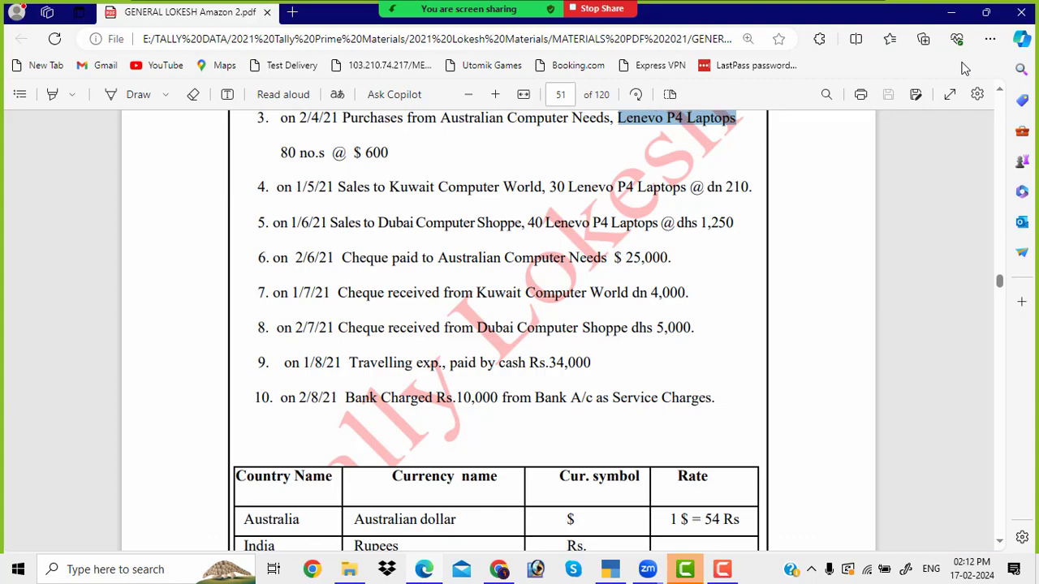
key(alt+Tab)
text(30)
key(Return)
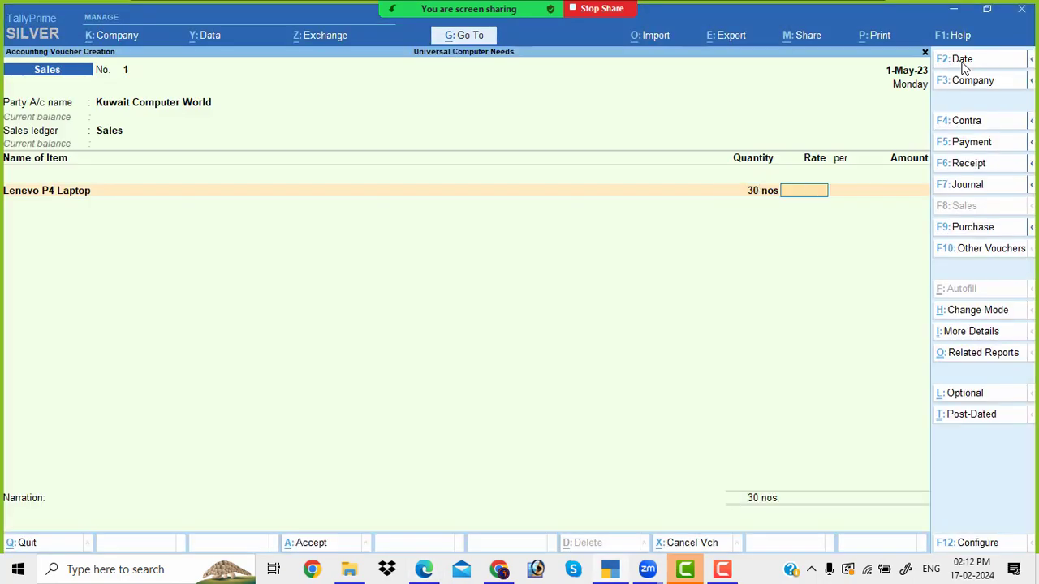
Check the laptop rate in the PDF, then set it to dn210 per nos in TallyPrime with exchange rate ₹ 210/dn
key(alt+Tab)
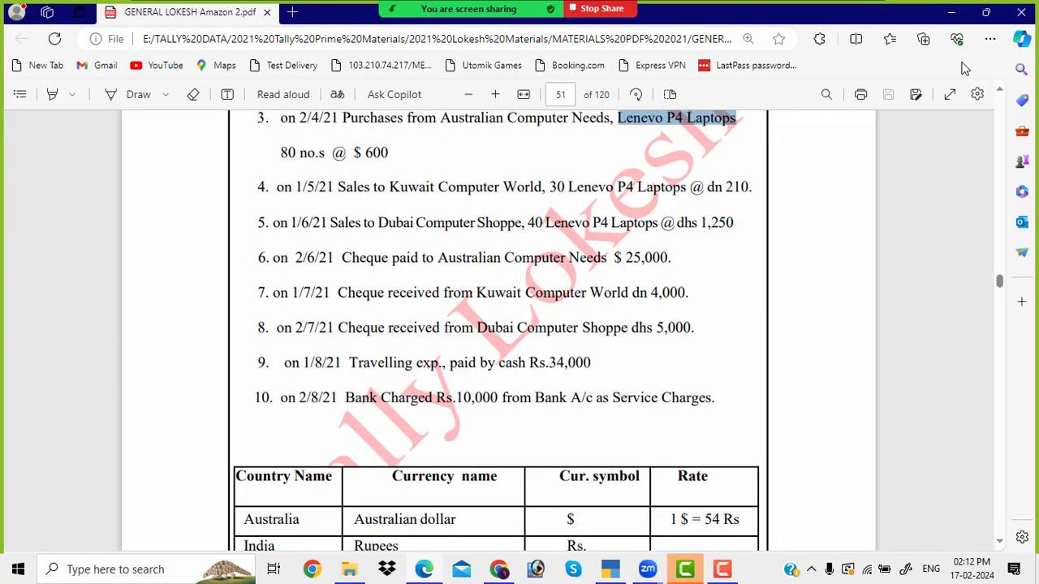
key(alt+Tab)
text(dn210)
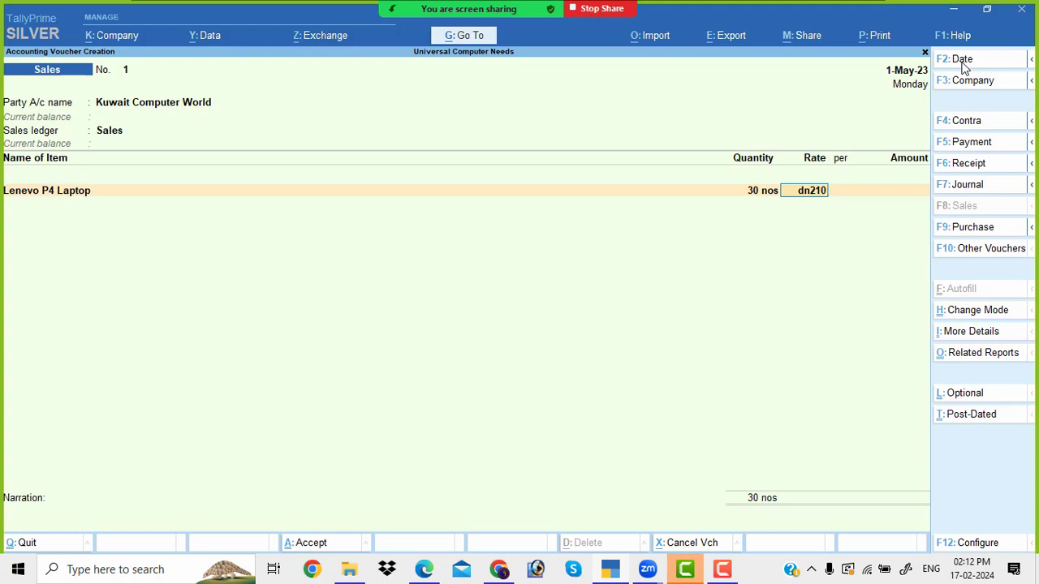
key(Return)
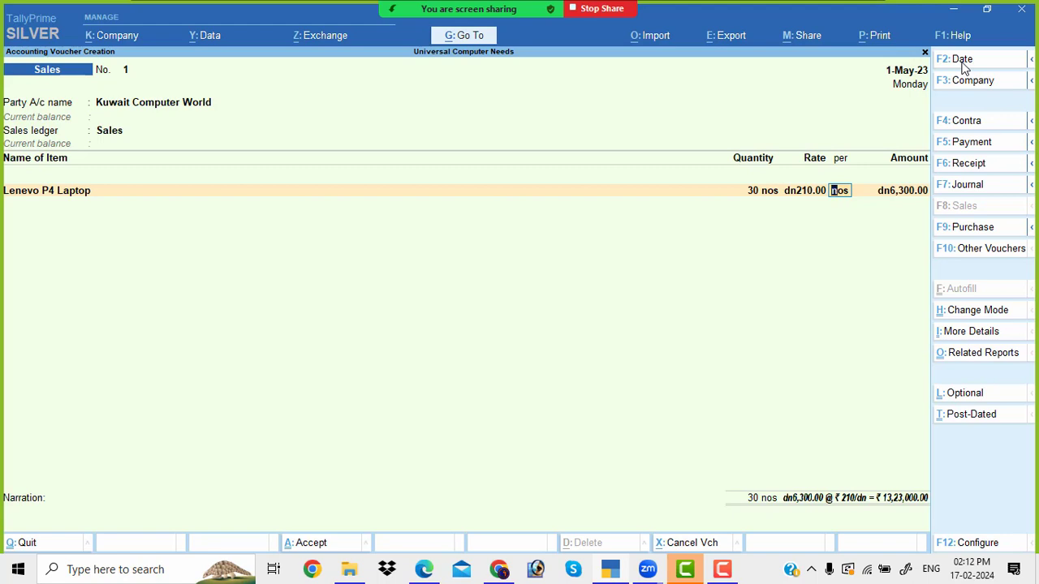
key(Return)
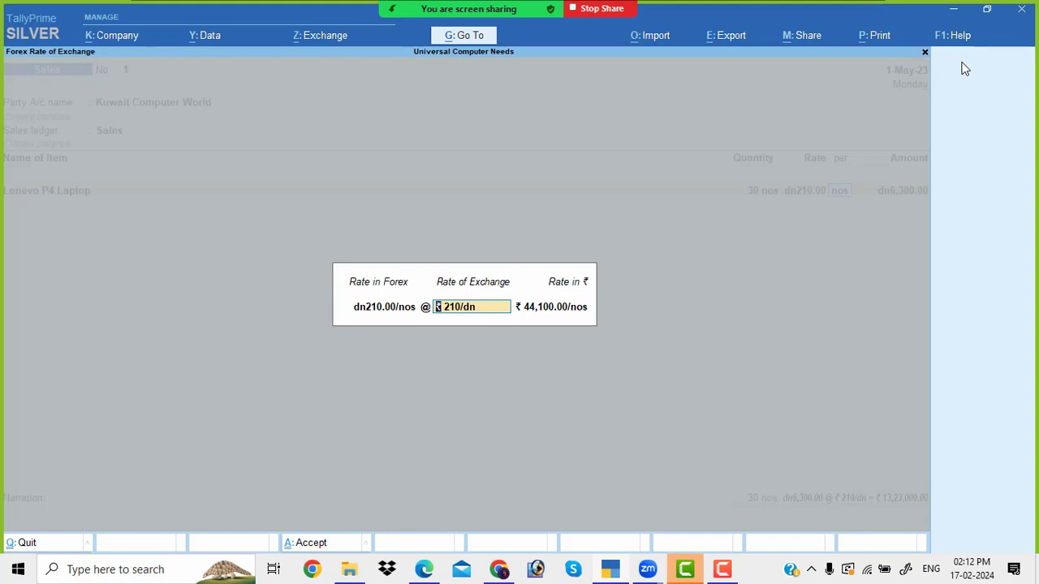
key(Return)
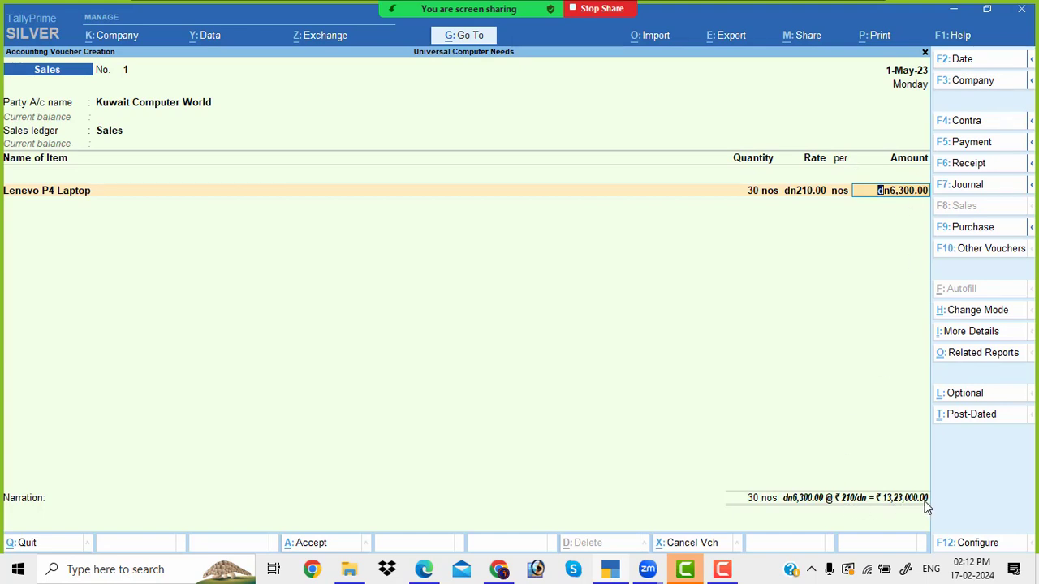
Accept the laptop line amount, end the item list, and save the Kuwait Computer World sales voucher without a narration
key(Return)
key(Return)
key(Return)
key(Return)
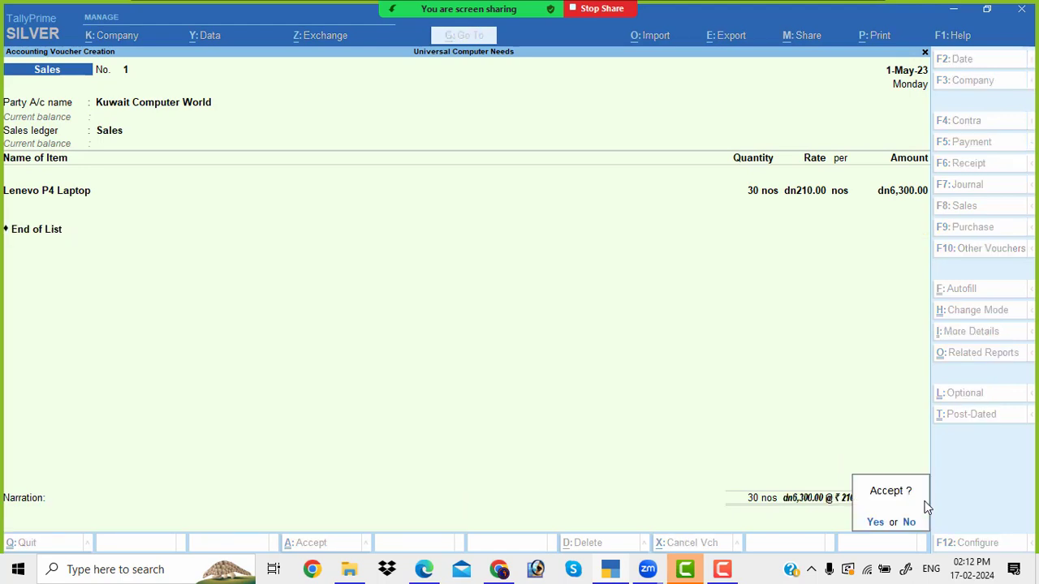
key(Return)
Set Dubai Computer Shopee as the new sales voucher's party, accept dispatch and party details unchanged, and use Sales as the sales ledger
key(Down)
key(Down)
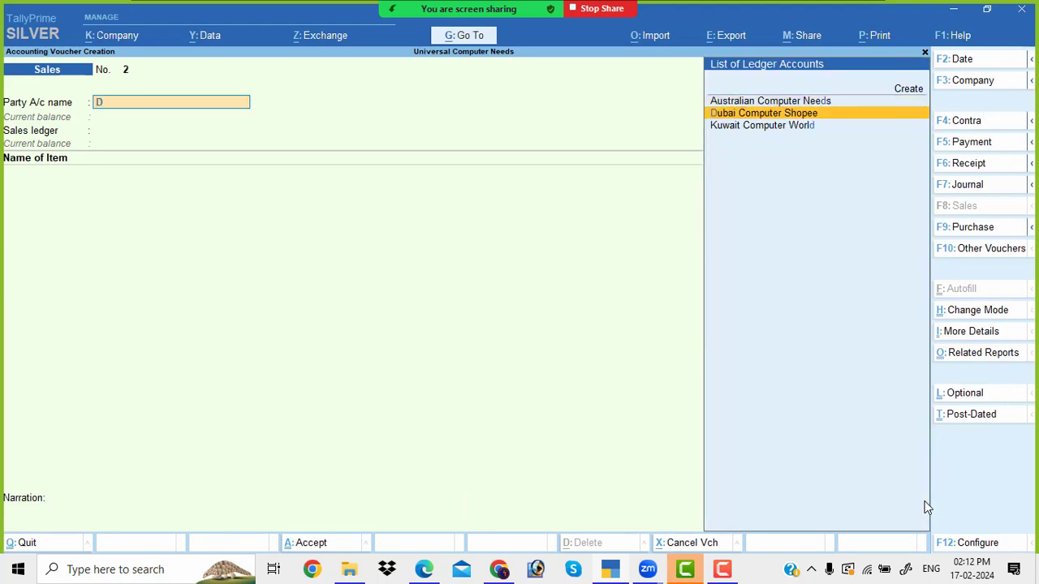
key(Return)
key(Return)
key(Return)
key(Return)
key(Return)
key(Return)
key(Return)
key(Return)
key(Return)
key(Return)
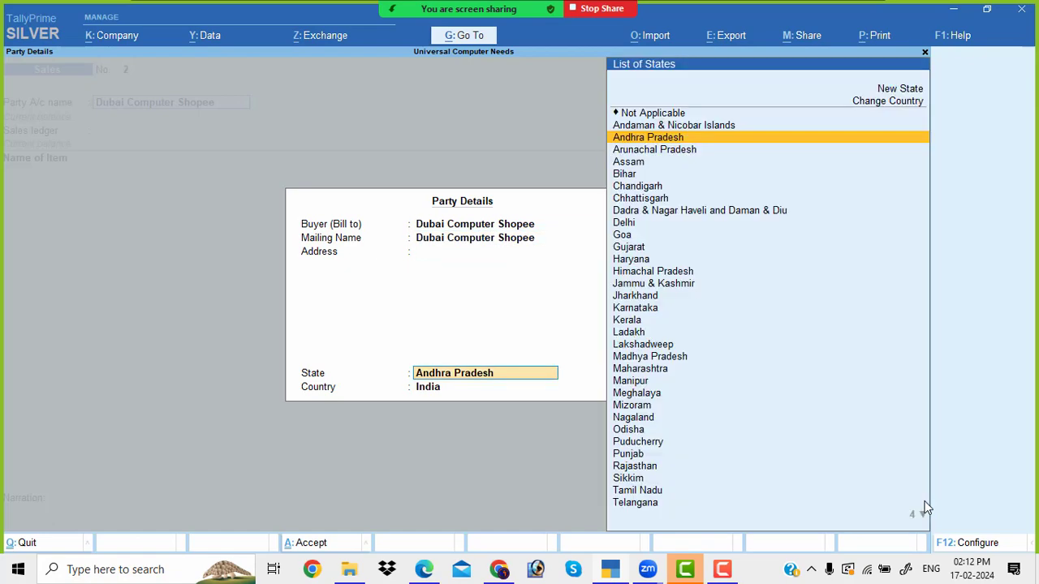
key(Return)
key(Return)
key(Return)
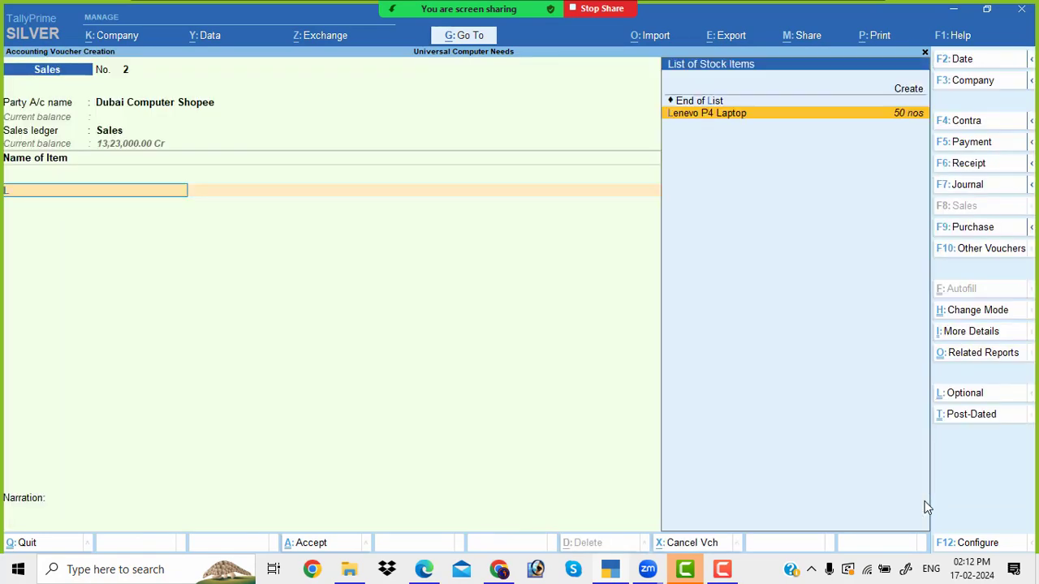
Add Lenevo P4 Laptop to the sales voucher, check the fifth transaction in the PDF, and enter 40 nos in TallyPrime
key(Return)
key(alt+Tab)
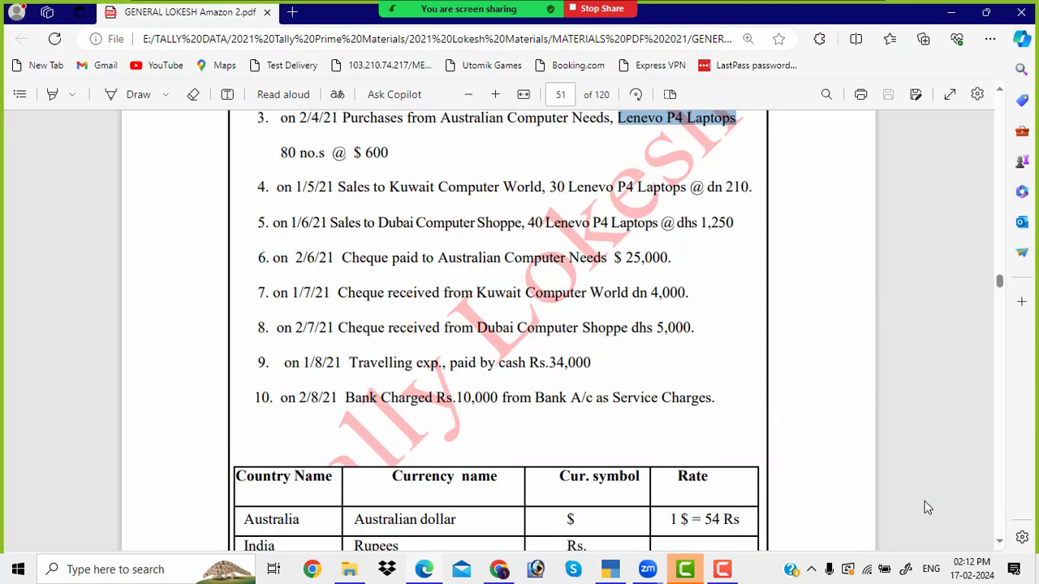
key(alt+Tab)
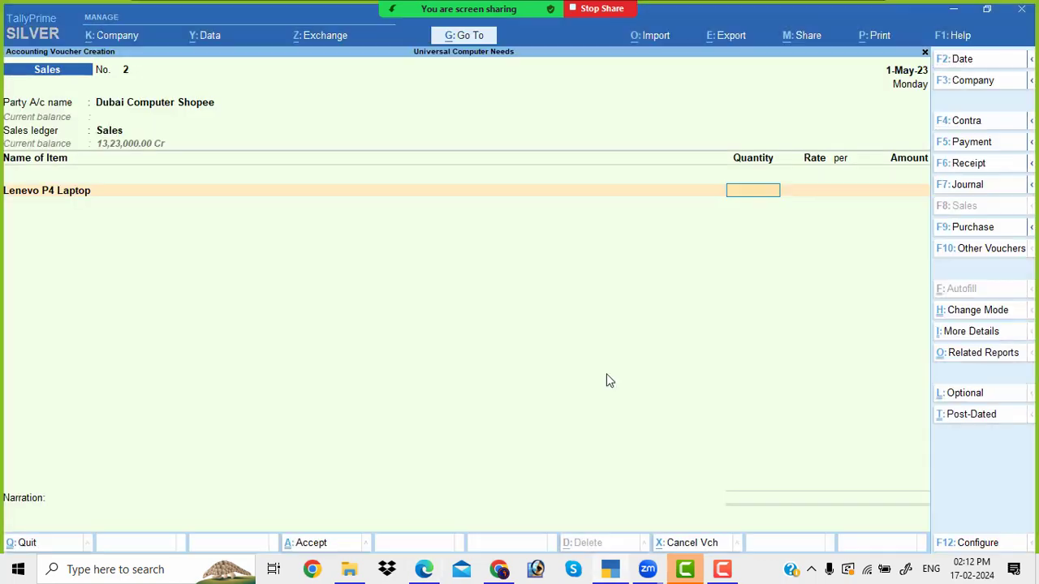
text(40)
key(Return)
Check the laptop rate in the PDF, then set it to dhs1250 per nos in TallyPrime with exchange rate ₹ 17/dhs
key(alt+Tab)
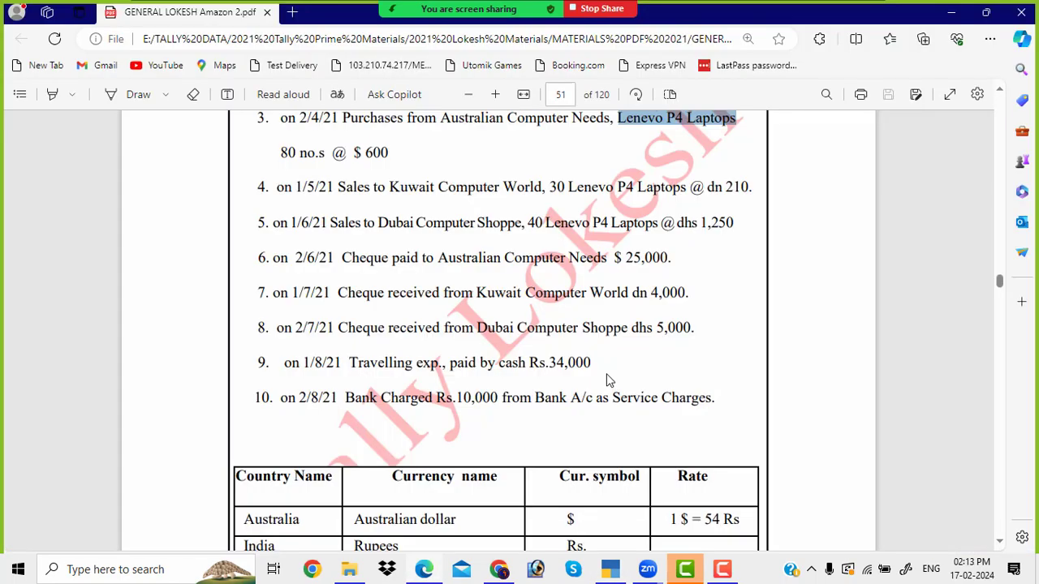
key(alt+Tab)
text(dhs)
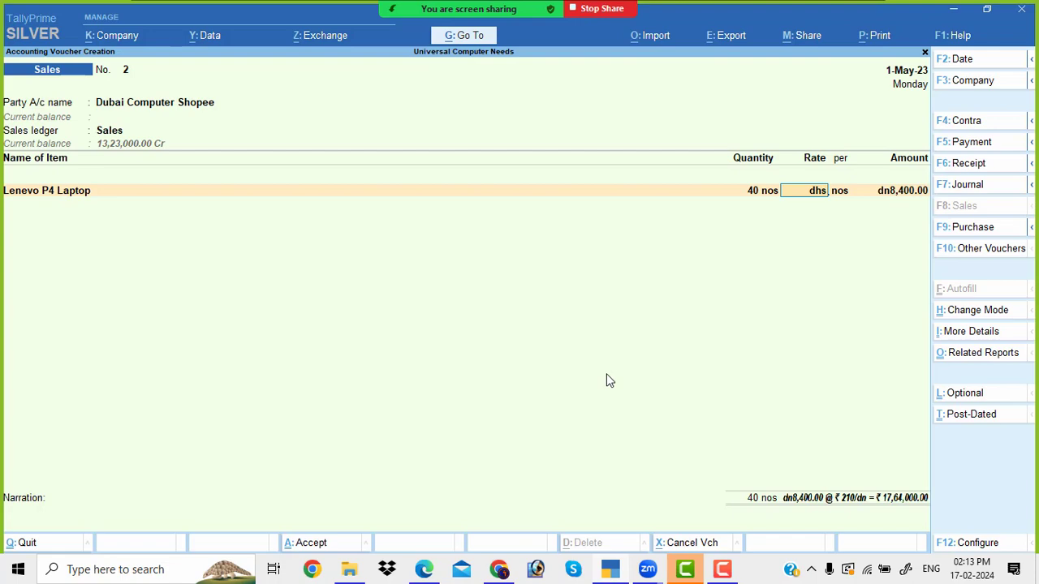
key(alt+Tab)
key(alt+Tab)
text(1250)
key(Return)
key(Return)
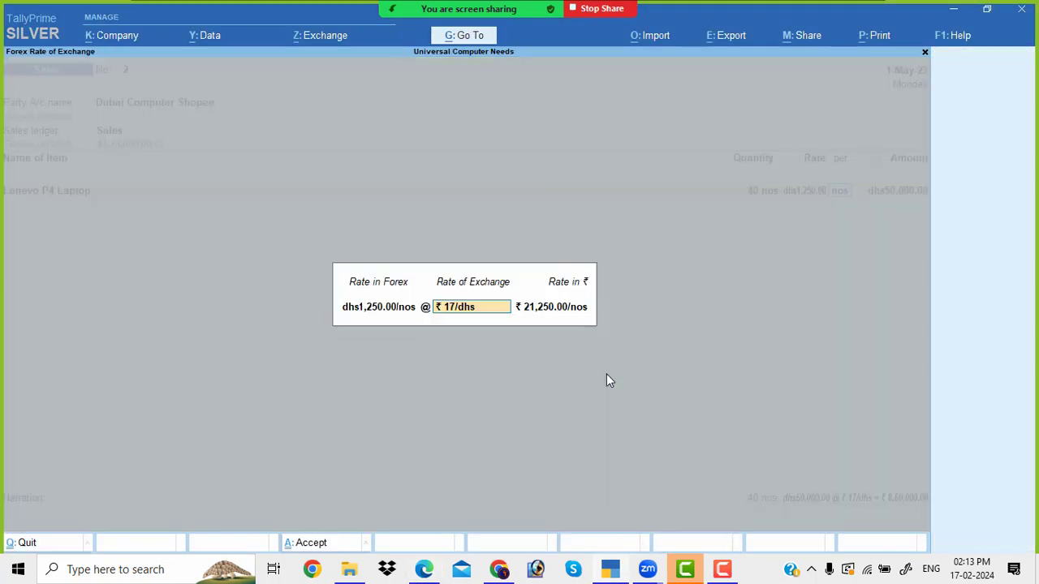
key(Return)
Accept the laptop line amount, end the item list, and save the Dubai Computer Shopee sales voucher without a narration
key(Return)
key(Return)
key(Return)
key(Return)
key(Return)
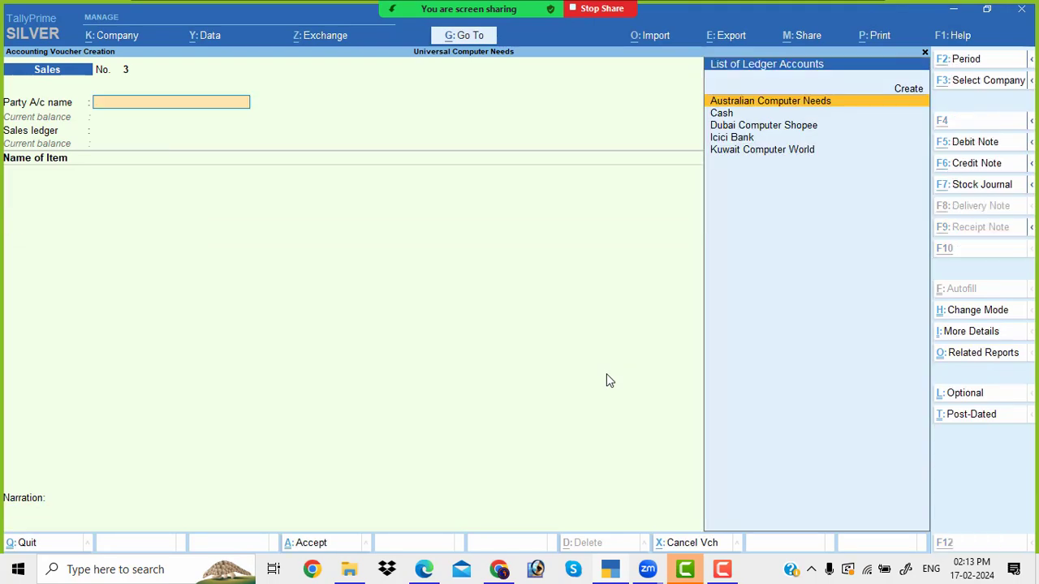
Check the sixth transaction in the PDF, then start a Payment voucher in TallyPrime dated 2-Jun-23
key(alt+Tab)
scroll(472, 367, down, 1)
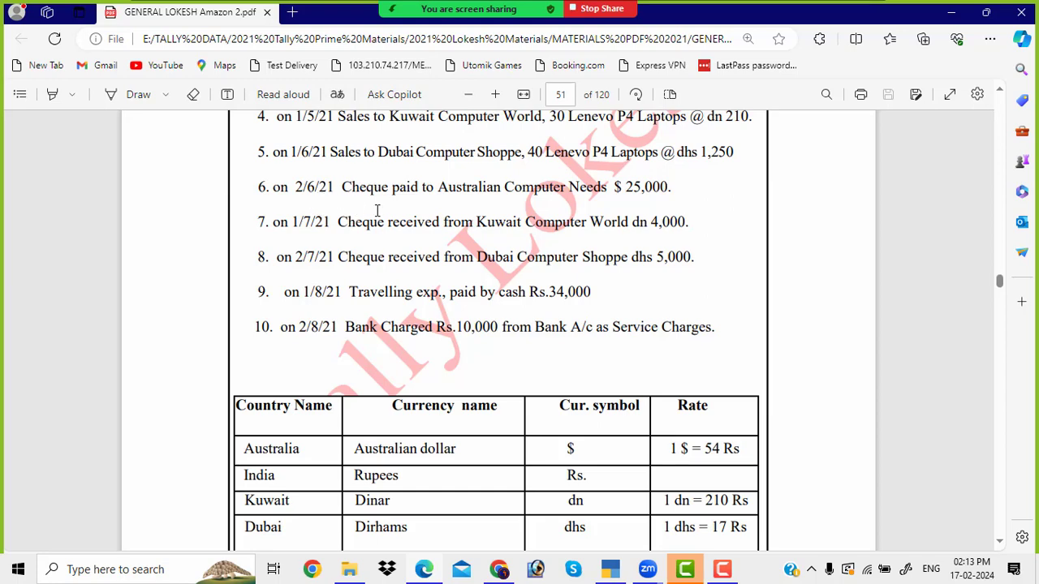
key(alt+Tab)
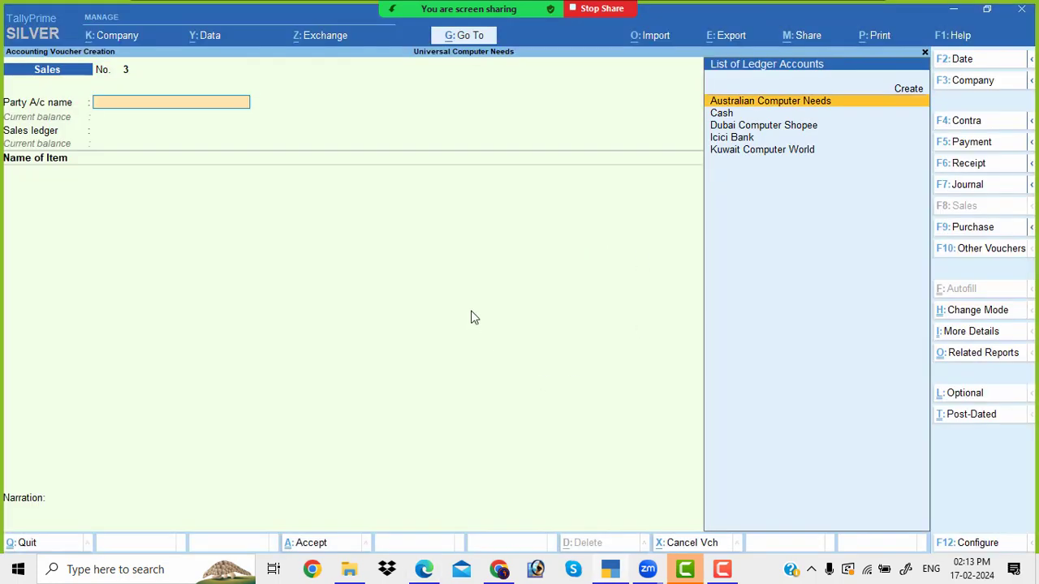
click(981, 148)
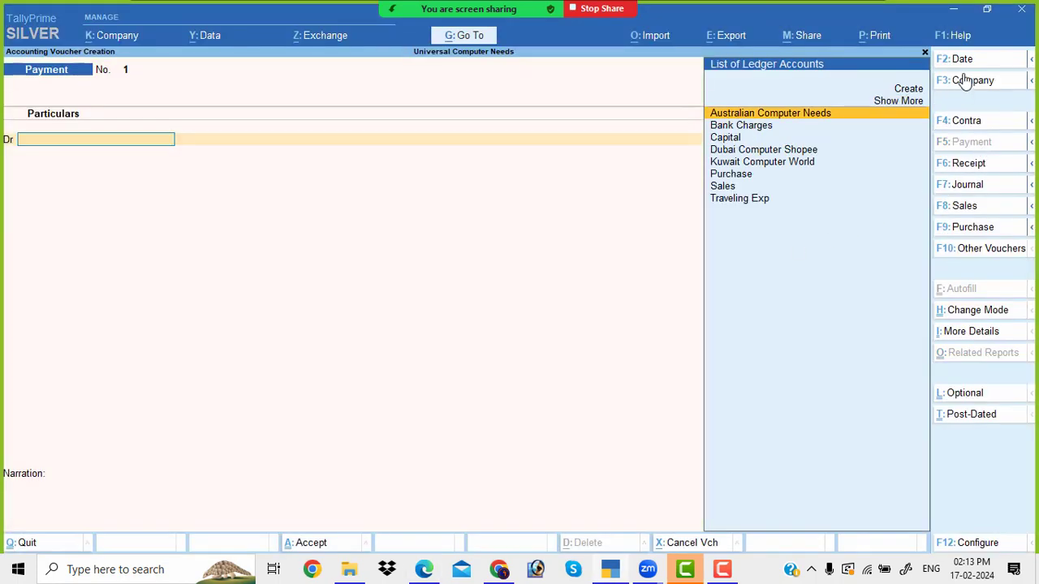
click(970, 62)
text(2-)
key(Return)
Debit Australian Computer Needs, check the amount in the PDF, and enter $25,000 in TallyPrime at exchange rate ₹ 54/$
key(Return)
key(alt+Tab)
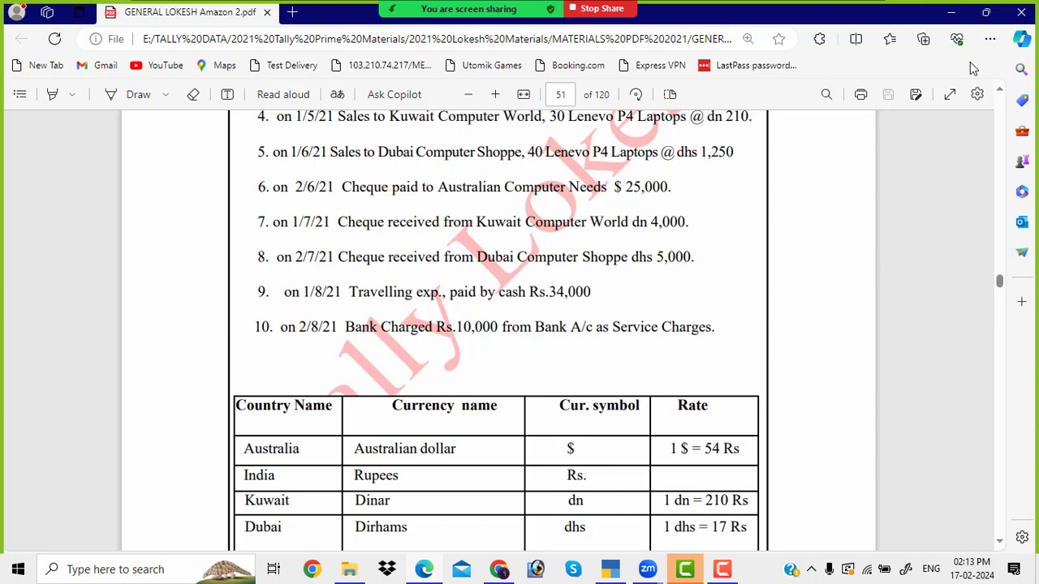
key(alt+Tab)
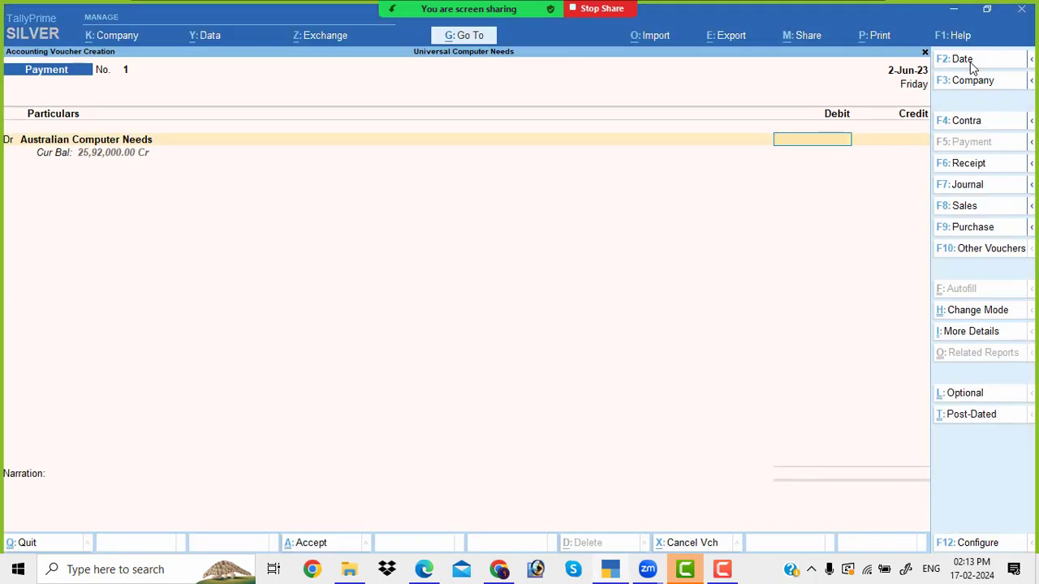
text(25000)
key(Return)
key(Return)
key(Return)
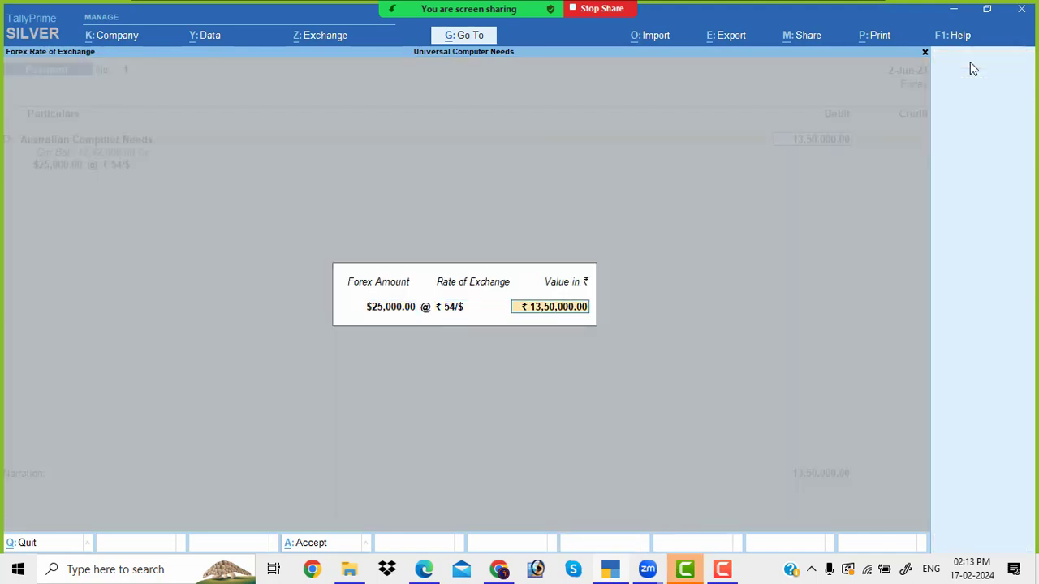
key(Return)
Credit Icici Bank with $25,000 at exchange rate ₹ 54/$ in the payment voucher
text(i)
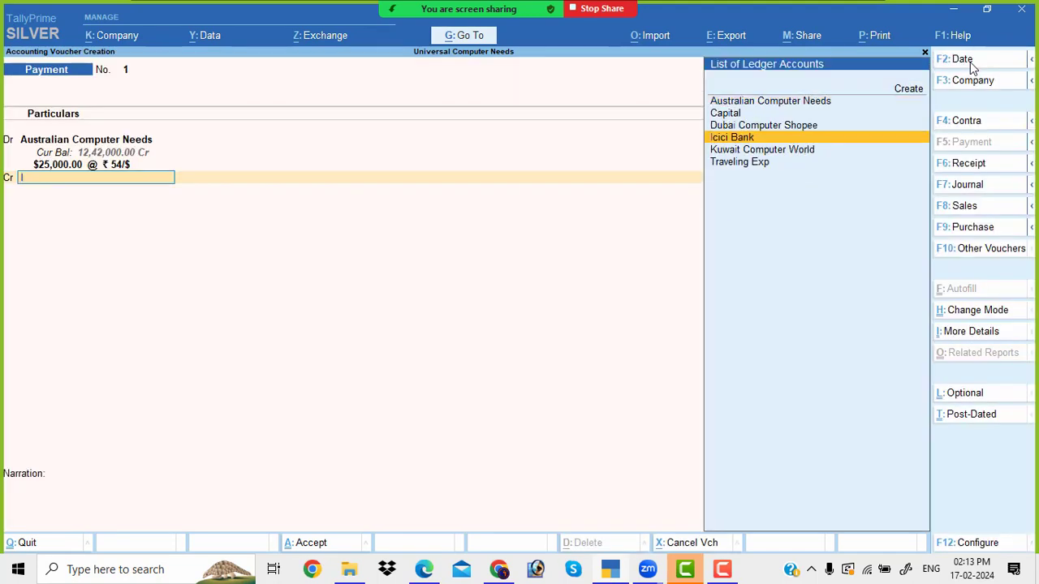
key(Return)
key(Return)
key(Return)
key(Return)
key(Return)
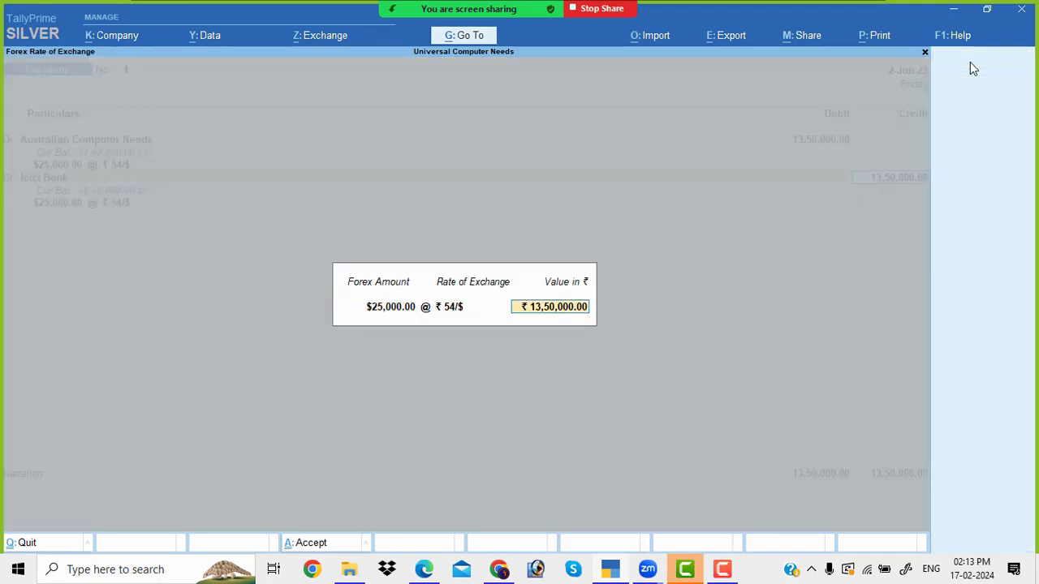
key(Return)
Leave the narration empty and save the payment voucher
key(Return)
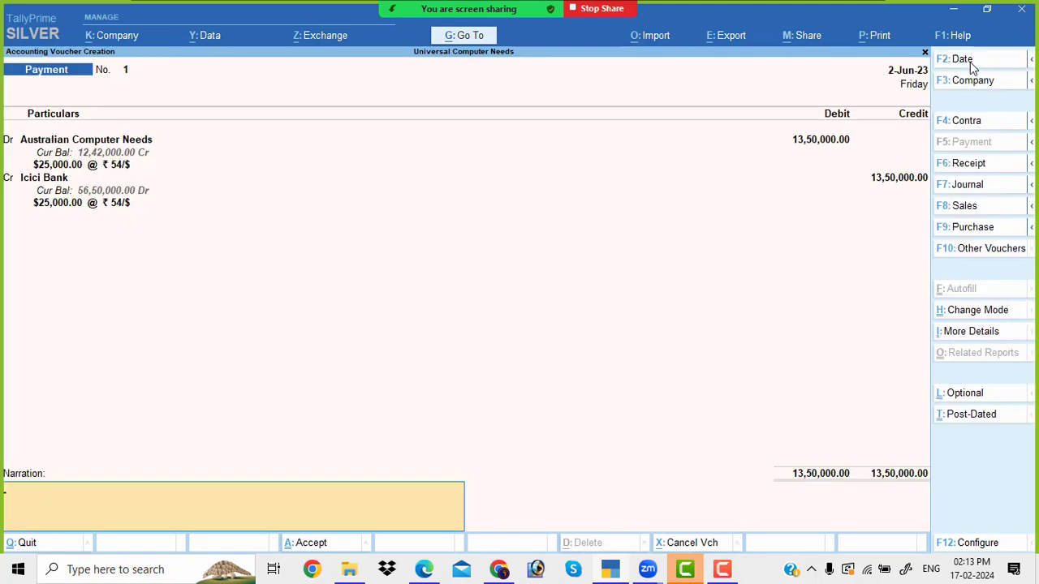
key(Return)
key(Return)
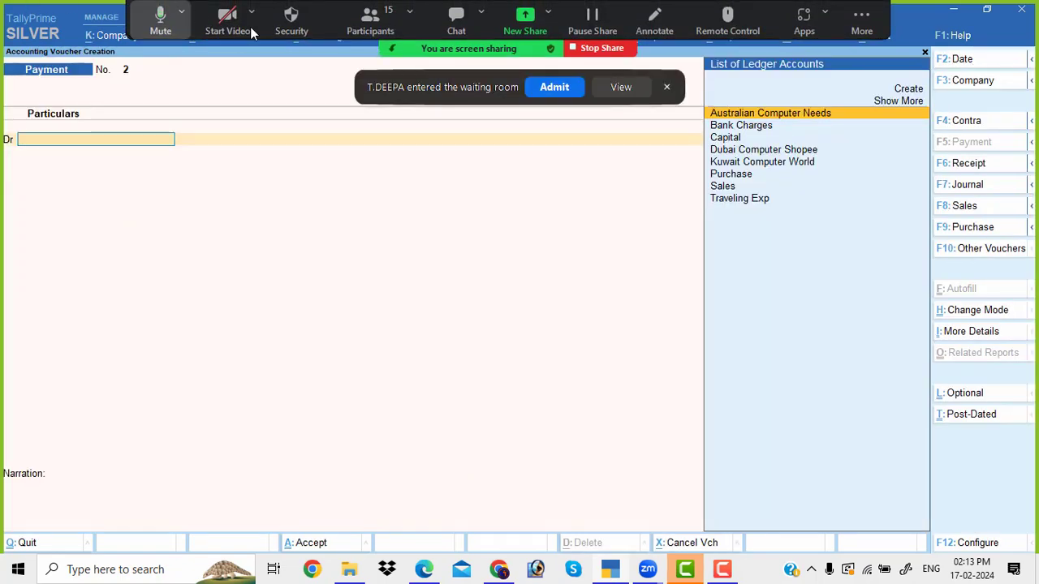
Admit the waiting participant to the Zoom meeting
click(554, 88)
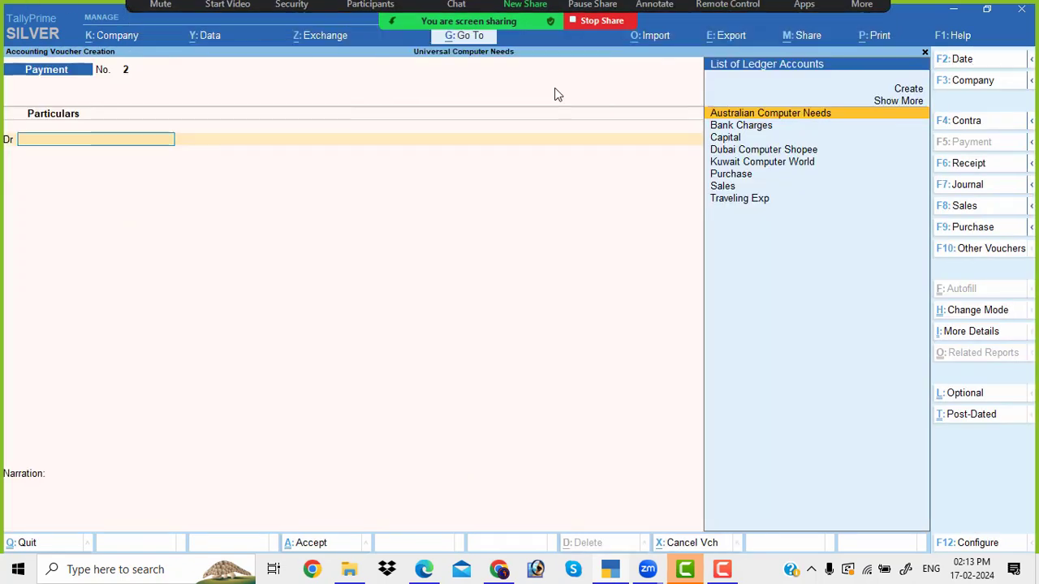
Start a Receipt voucher, check the seventh transaction's date in the PDF, and date the voucher 1-Jul-23 in TallyPrime
click(968, 165)
click(967, 60)
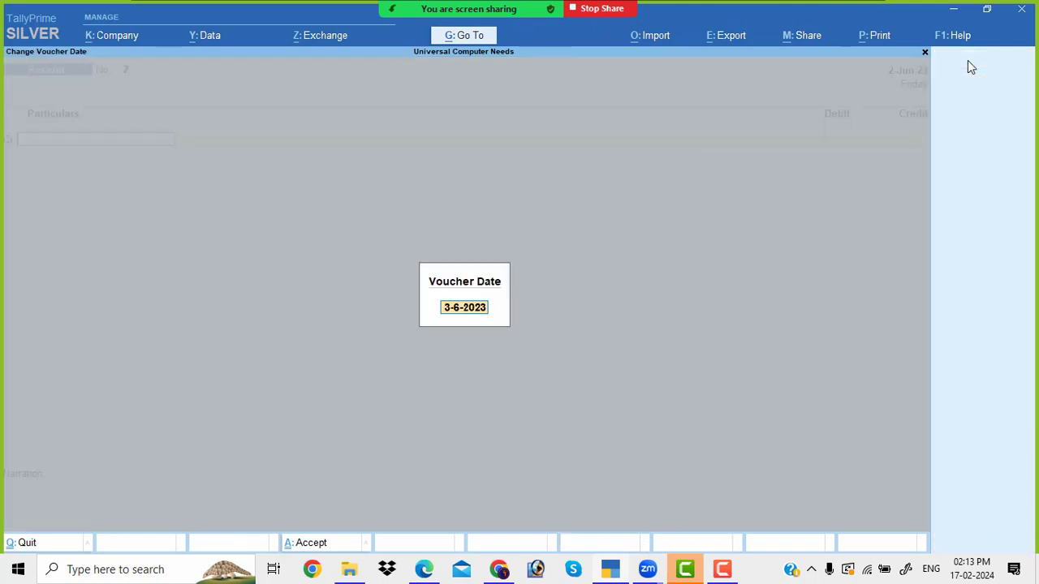
key(alt+Tab)
key(alt+Tab)
text(1-7)
key(Return)
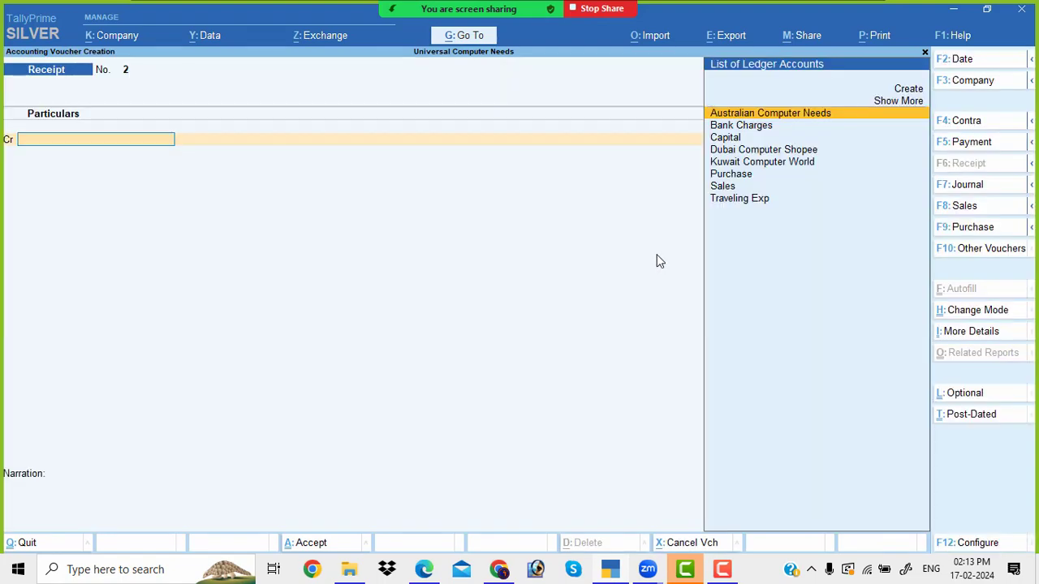
Check the payer and amount in the PDF, then credit Kuwait Computer World with dn4,000 at ₹ 210/dn in TallyPrime
key(alt+Tab)
key(alt+Tab)
text(k)
key(Return)
key(alt+Tab)
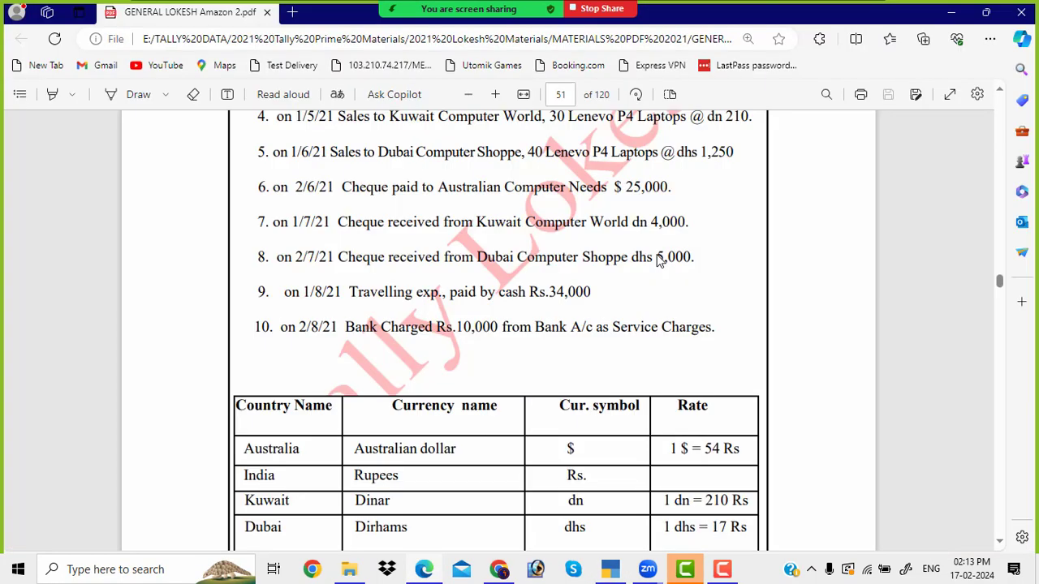
key(alt+Tab)
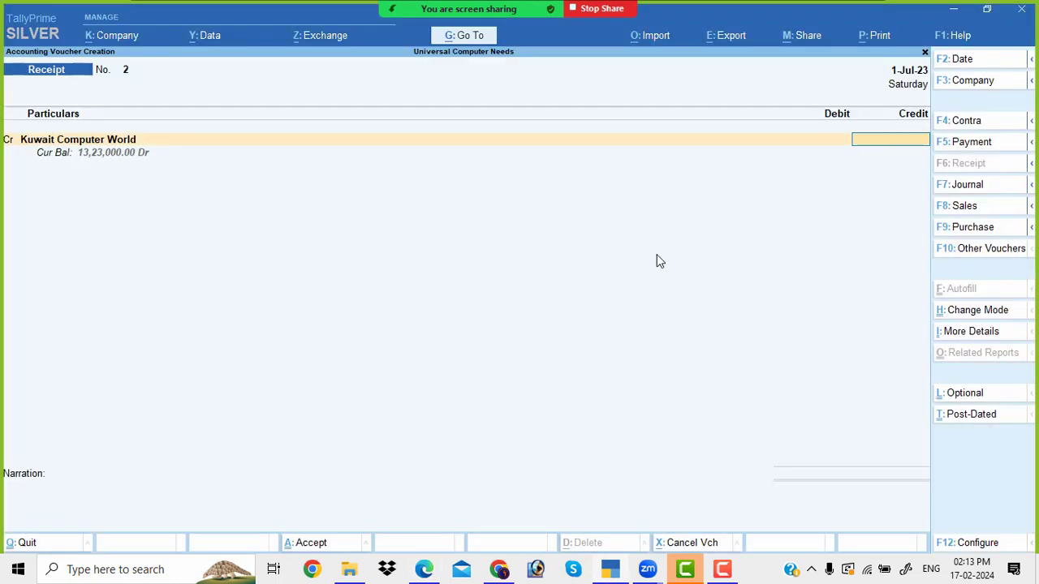
text(dn4,000)
key(Return)
key(Return)
key(Return)
key(Return)
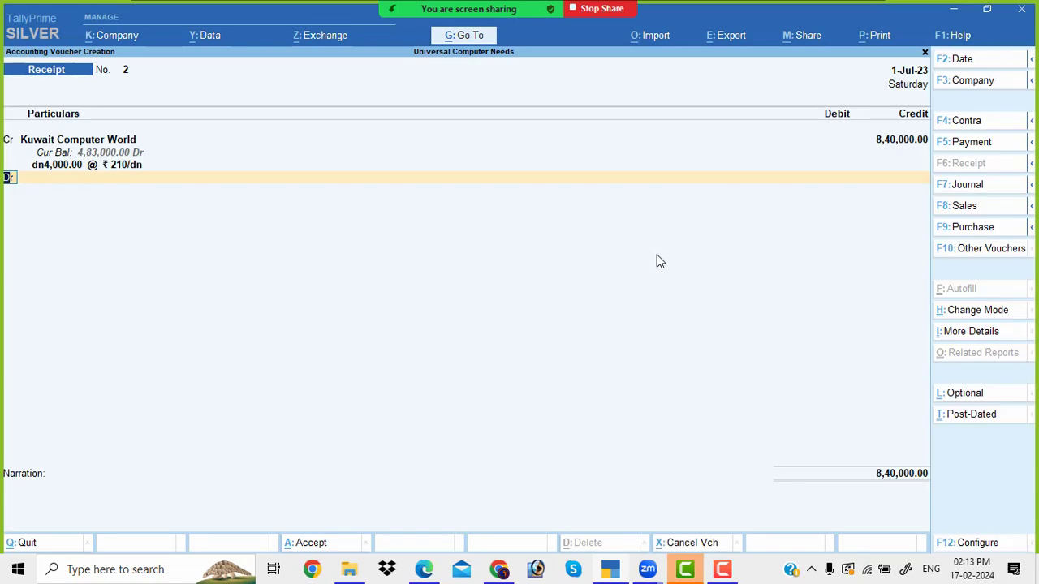
Debit Icici Bank with dn4,000 at exchange rate ₹ 210/dn in the receipt voucher
text(i)
key(Return)
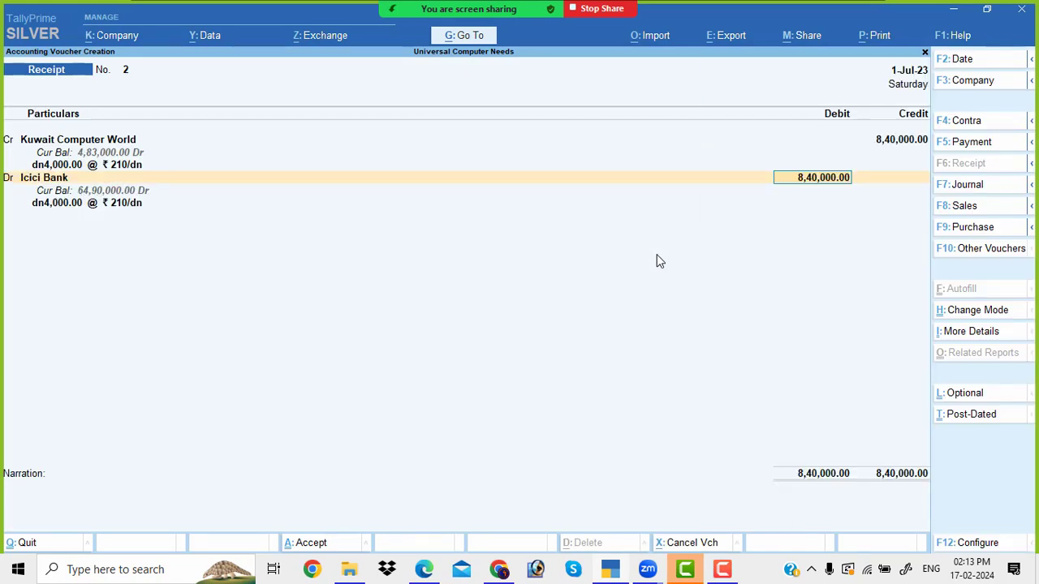
key(Return)
key(Return)
key(Return)
key(Return)
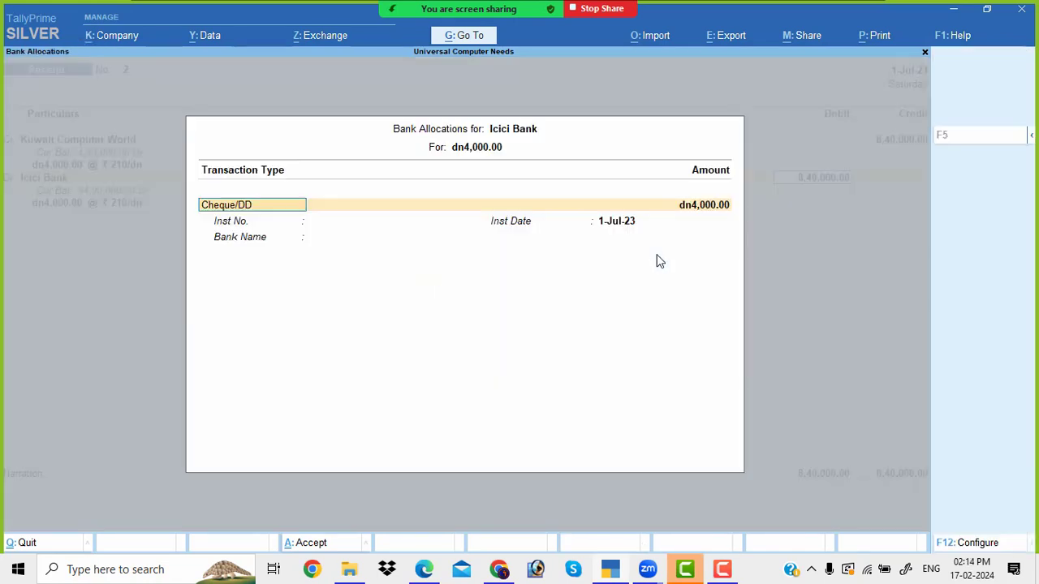
Accept the Cheque/DD bank allocation without instrument details and save the receipt voucher without a narration
key(Return)
key(Return)
key(Return)
key(Return)
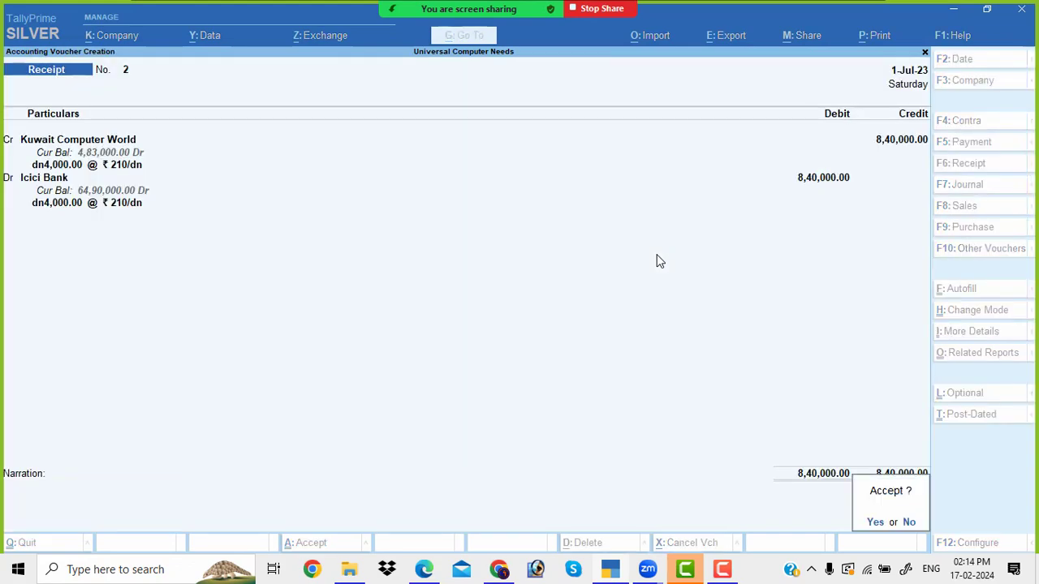
key(Return)
Check the eighth transaction in the PDF and select Dubai Computer Shopee as the credited ledger of the new receipt voucher in TallyPrime
key(alt+Tab)
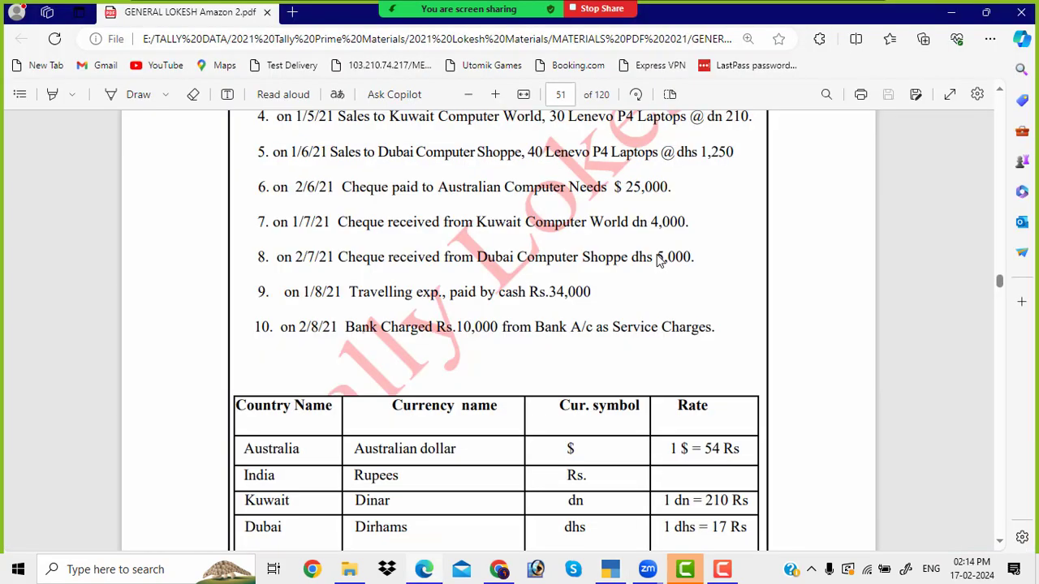
key(alt+Tab)
text(d)
key(Return)
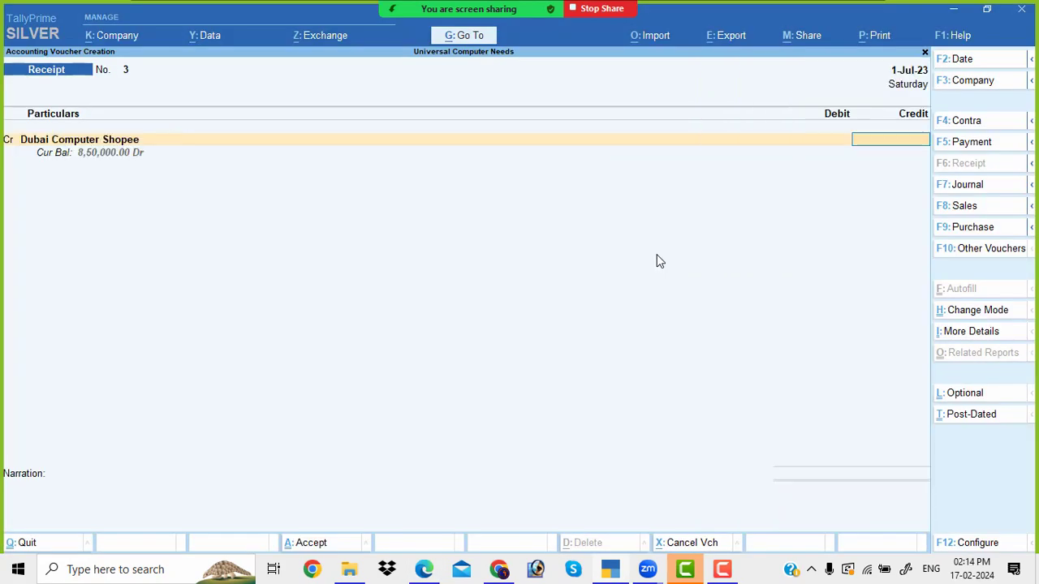
Check the cheque amount in the PDF and credit Dubai Computer Shopee with dhs5,000 at ₹ 17/dhs in TallyPrime
key(alt+Tab)
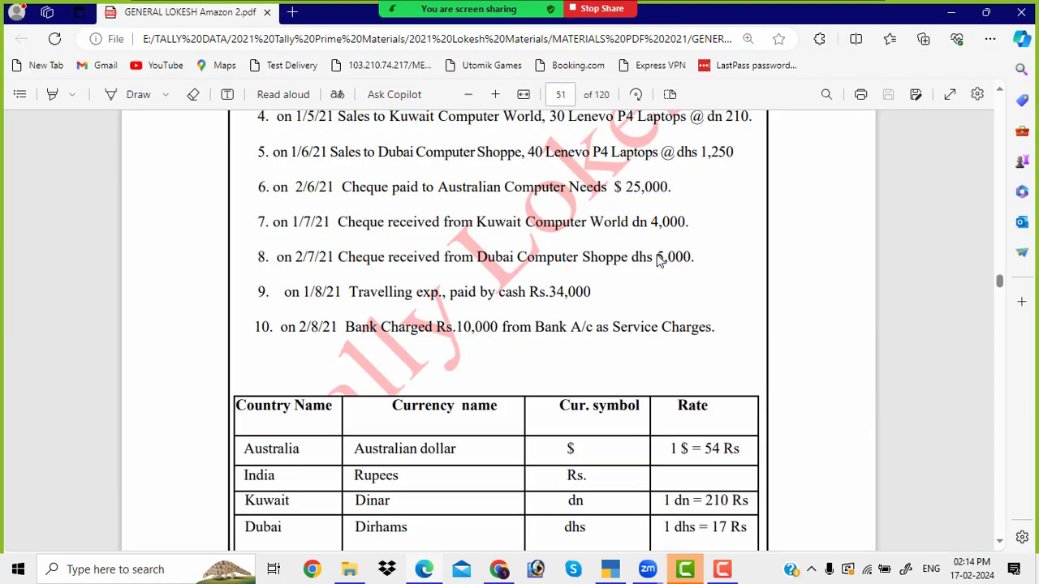
key(alt+Tab)
text(dhs)
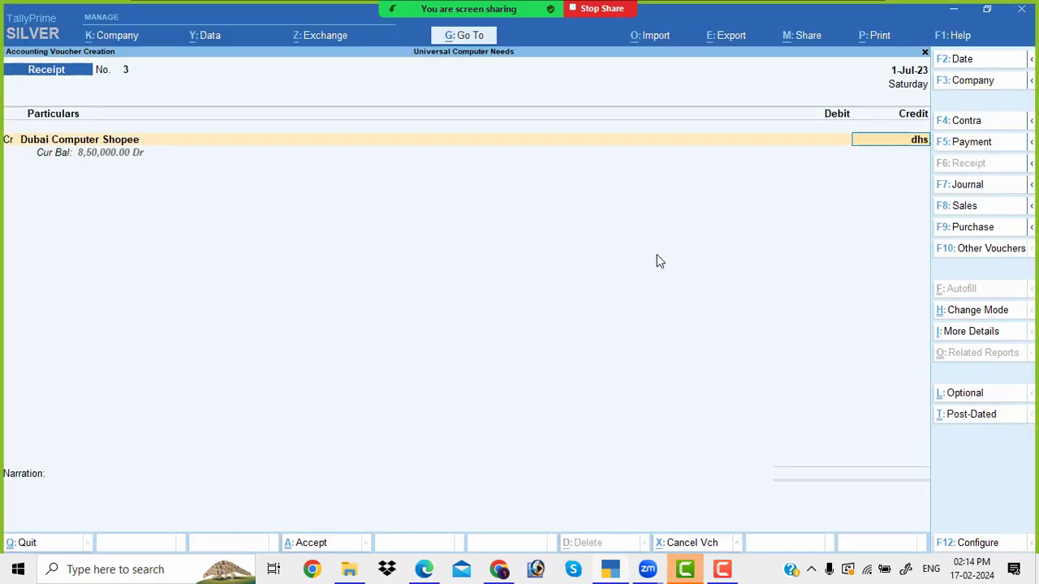
key(alt+Tab)
key(alt+Tab)
text(5000)
key(Return)
key(Return)
key(Return)
key(Return)
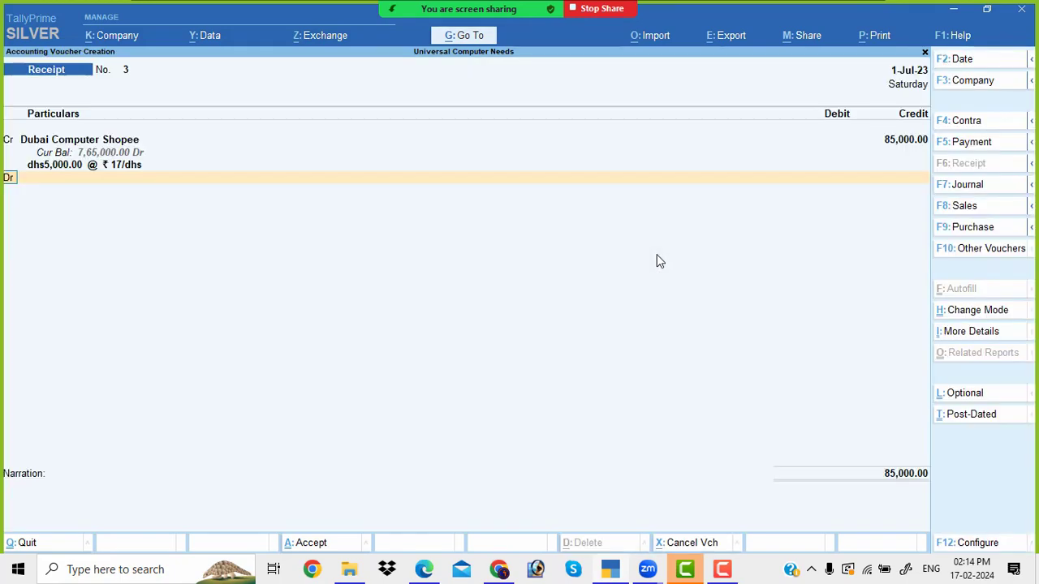
Debit Icici Bank with dhs5,000 at exchange rate ₹ 17/dhs in the receipt voucher
text(i)
key(alt+Tab)
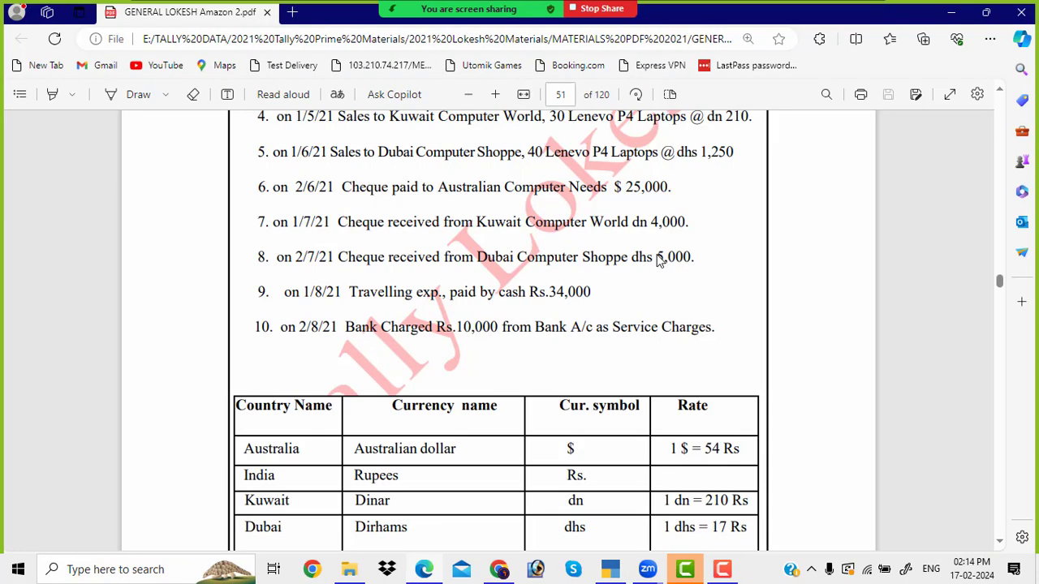
key(alt+Tab)
key(Return)
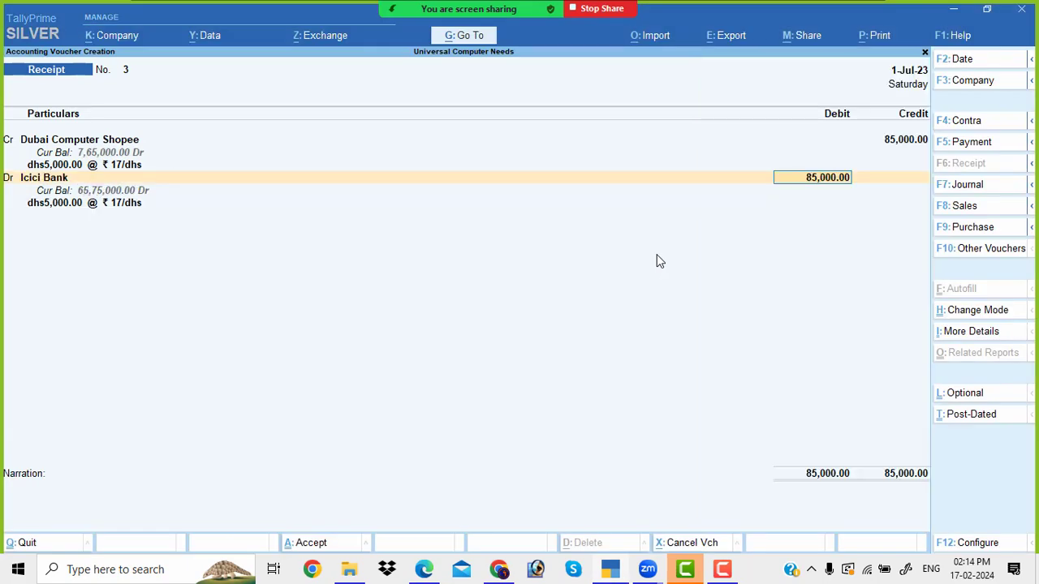
key(Return)
key(Return)
key(Return)
Accept Icici Bank's Cheque/DD allocation of dhs5,000 without instrument details and save the receipt voucher without a narration
key(Return)
key(Return)
key(Return)
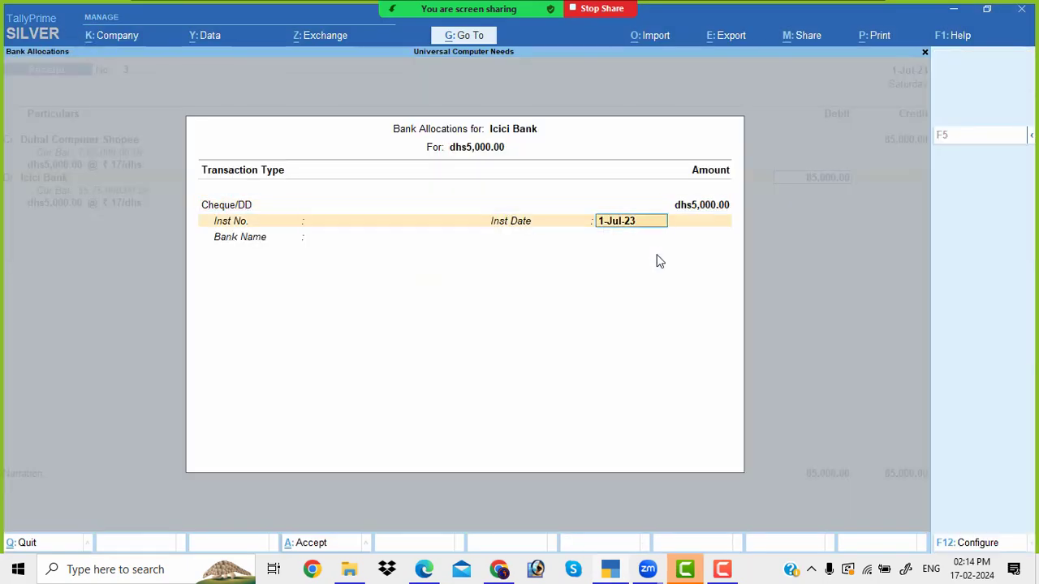
key(Return)
key(Return)
key(Return)
key(Return)
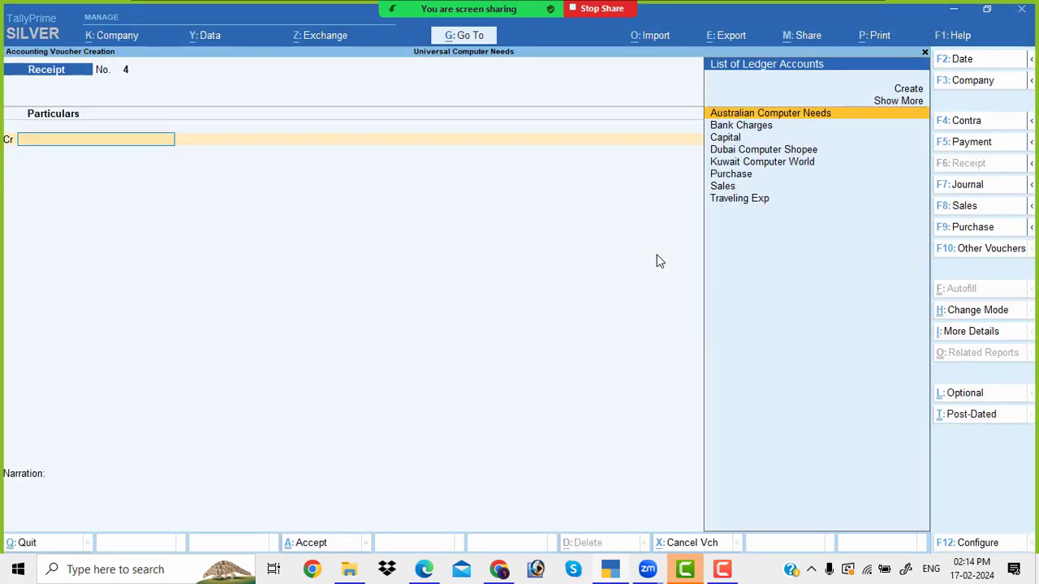
Start a Payment voucher, check the ninth transaction in the PDF, and date the voucher 1-Aug-23 in TallyPrime
click(973, 149)
click(432, 570)
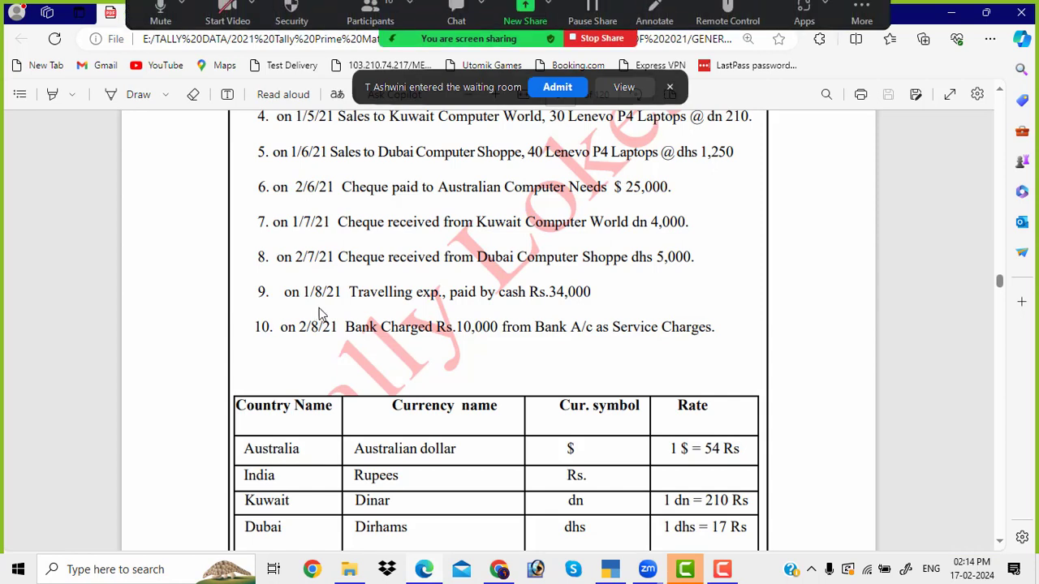
click(557, 88)
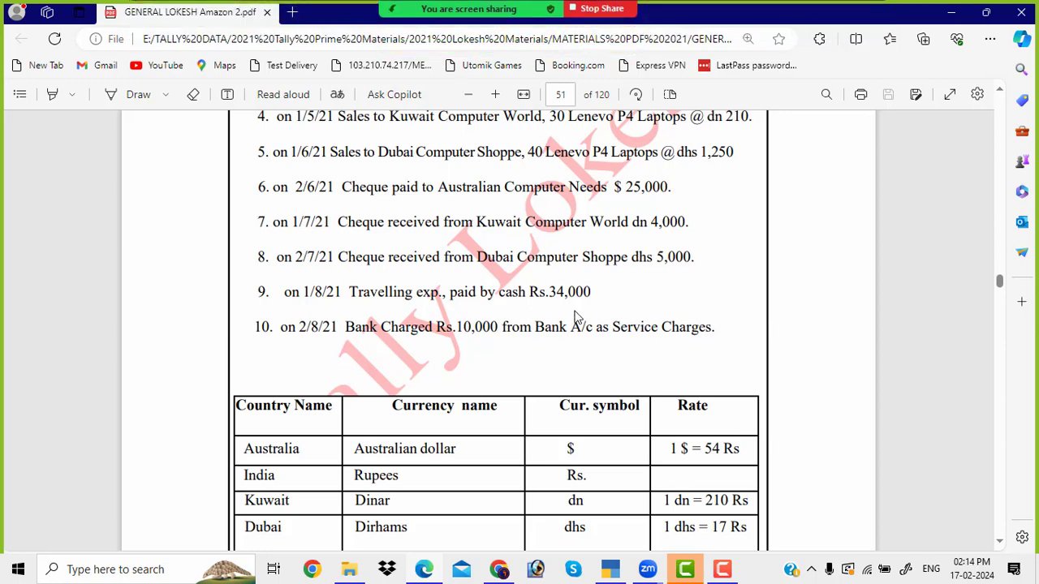
click(612, 572)
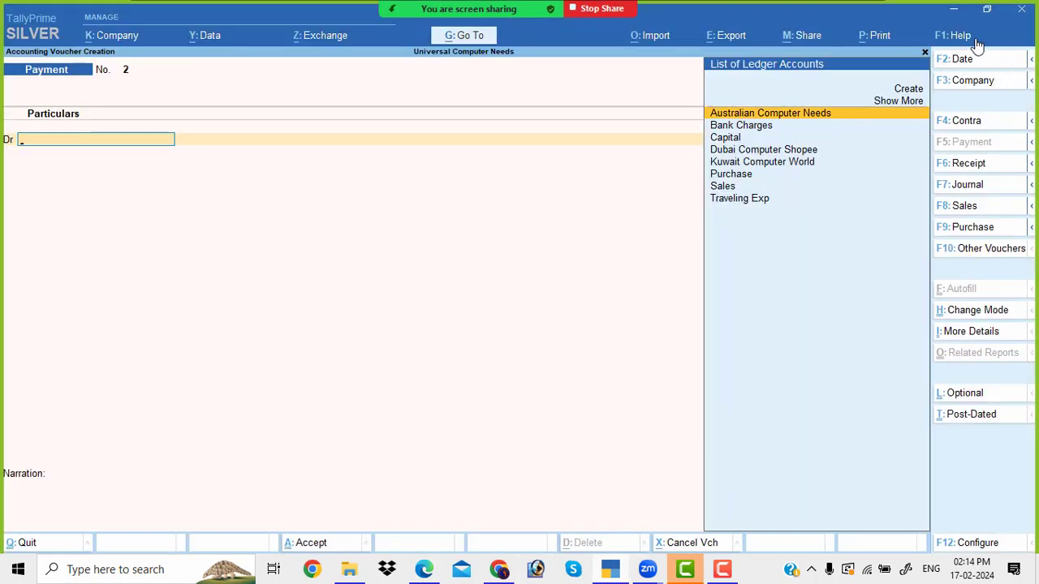
click(981, 58)
text(1-6)
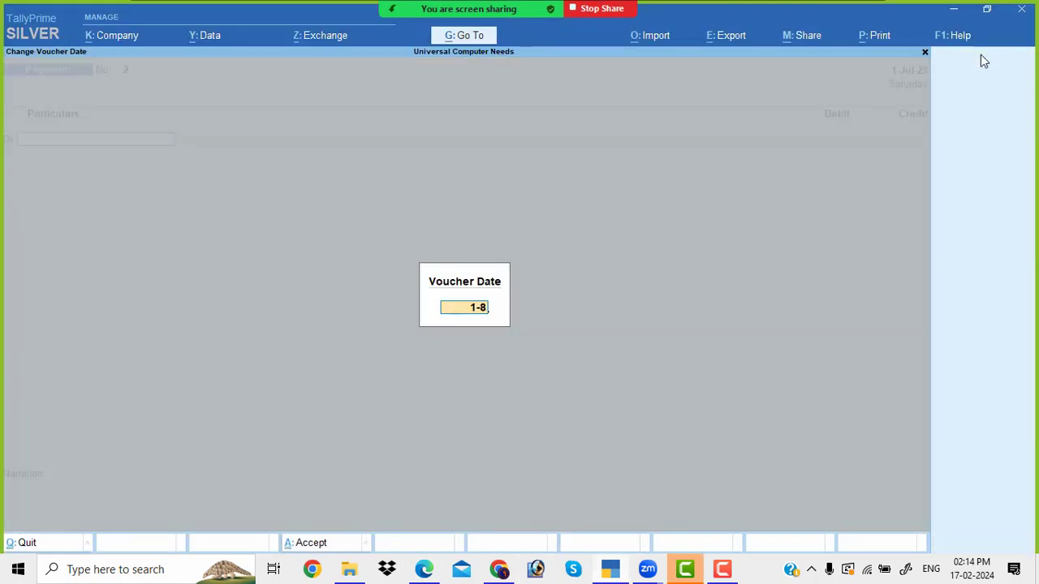
key(Return)
Debit Traveling Exp with 34,000 in the payment voucher, checking the amount in the PDF
text(Tr)
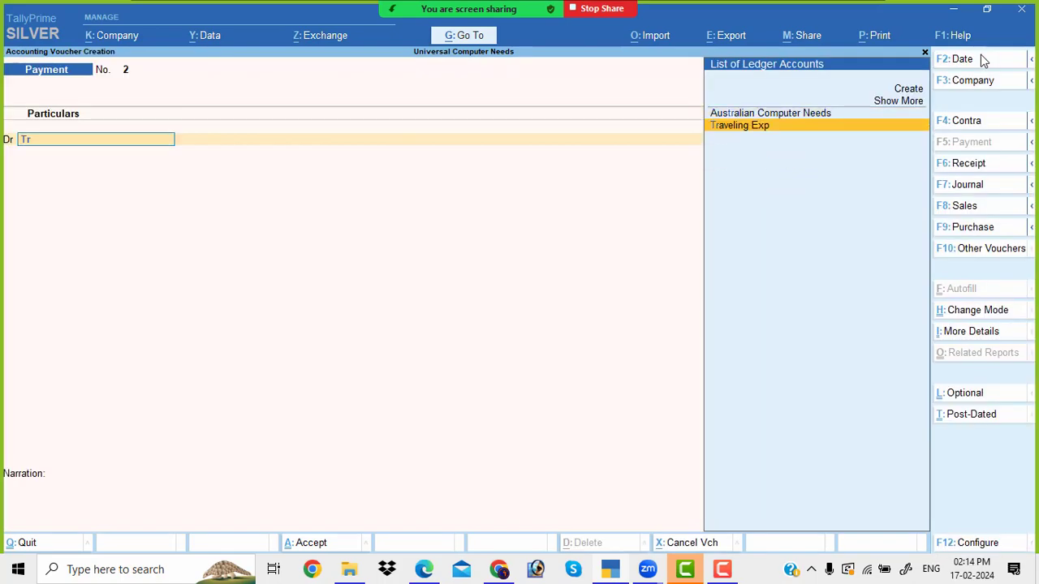
key(Return)
key(alt+Tab)
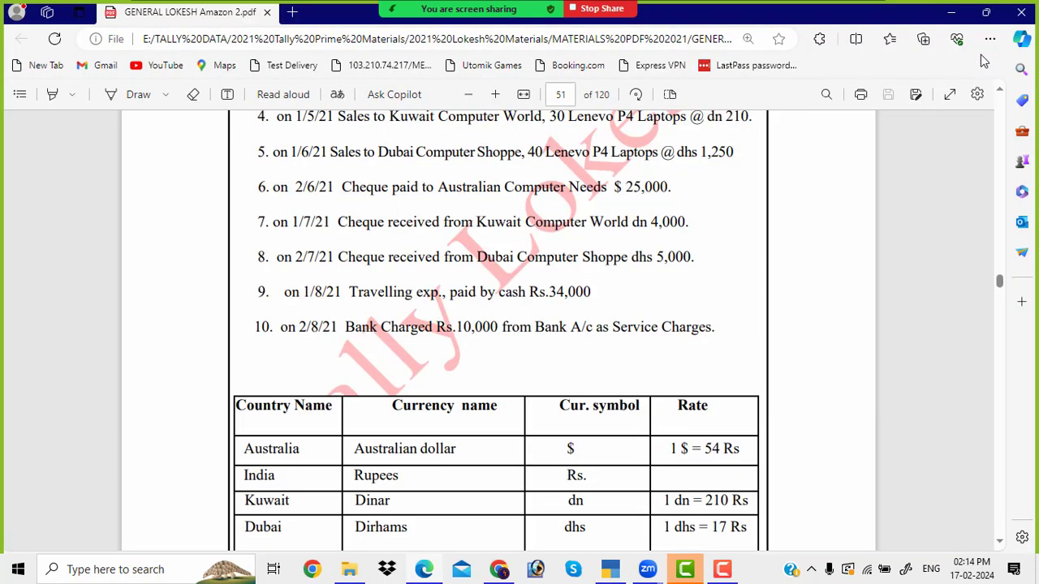
key(alt+Tab)
text(34000)
key(Return)
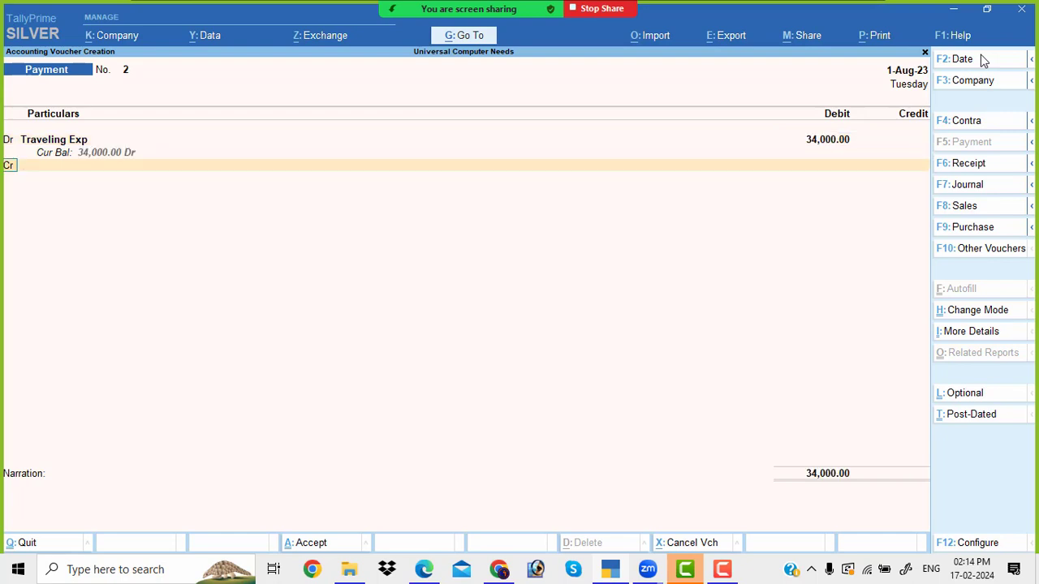
Credit Cash with 34,000 and save the travelling expense payment voucher without a narration
key(Down)
key(Down)
key(Down)
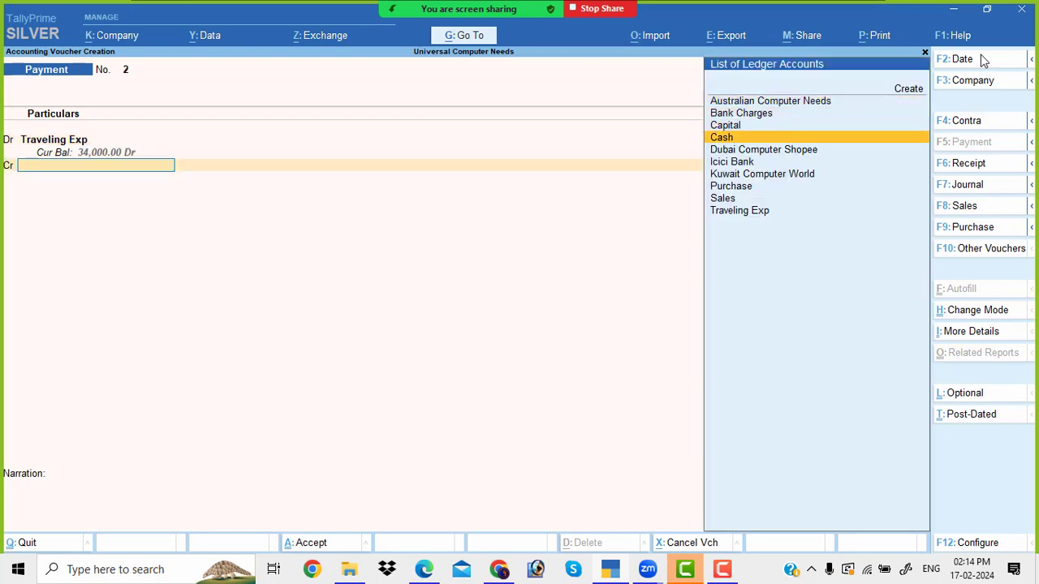
key(Return)
key(Return)
key(Return)
key(Return)
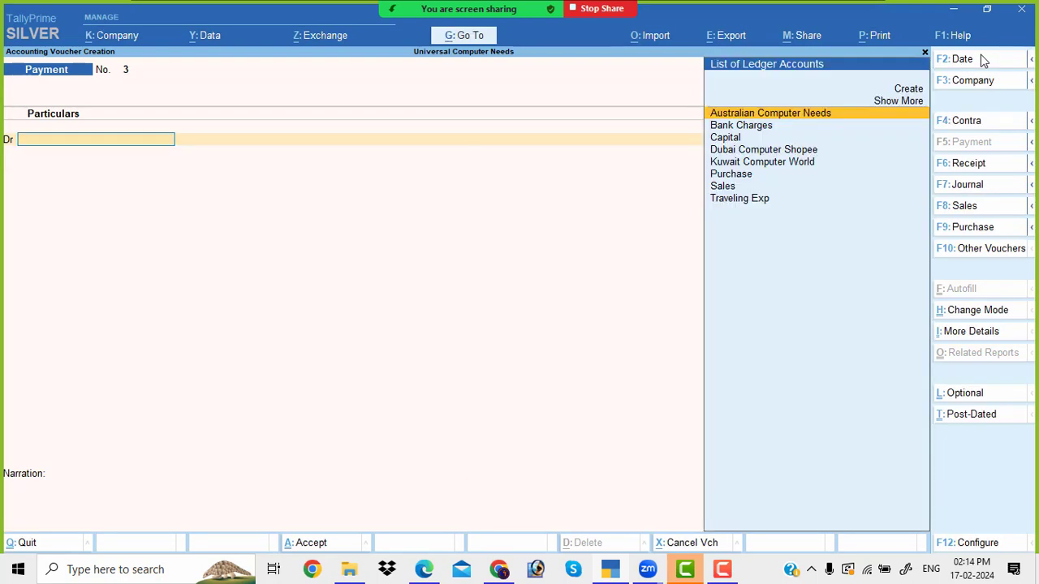
Select Bank Charges as the debited ledger and, following the tenth transaction in the PDF, date the payment voucher 2-Aug-23
text(Ba)
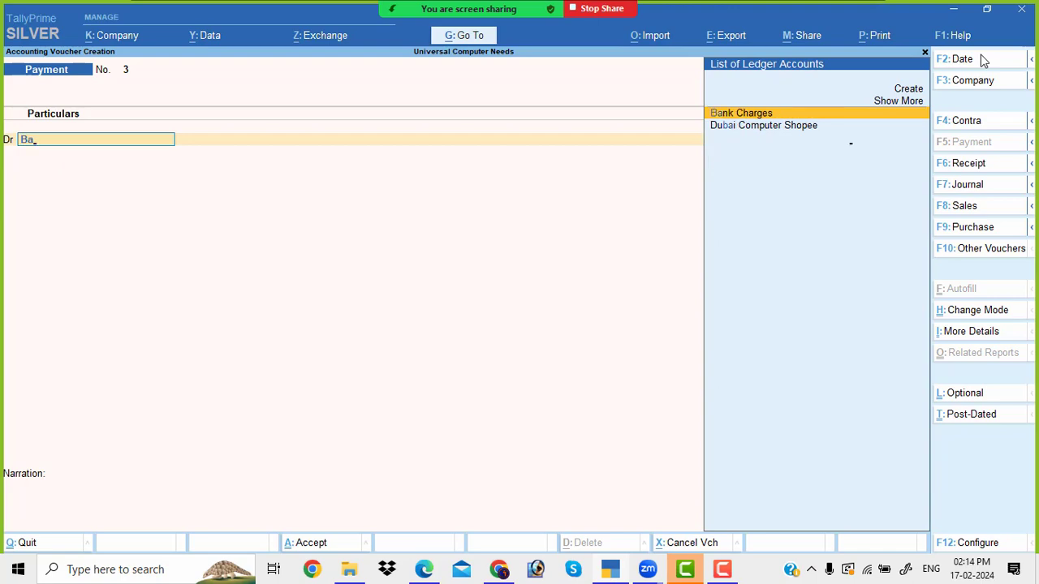
key(Return)
key(alt+Tab)
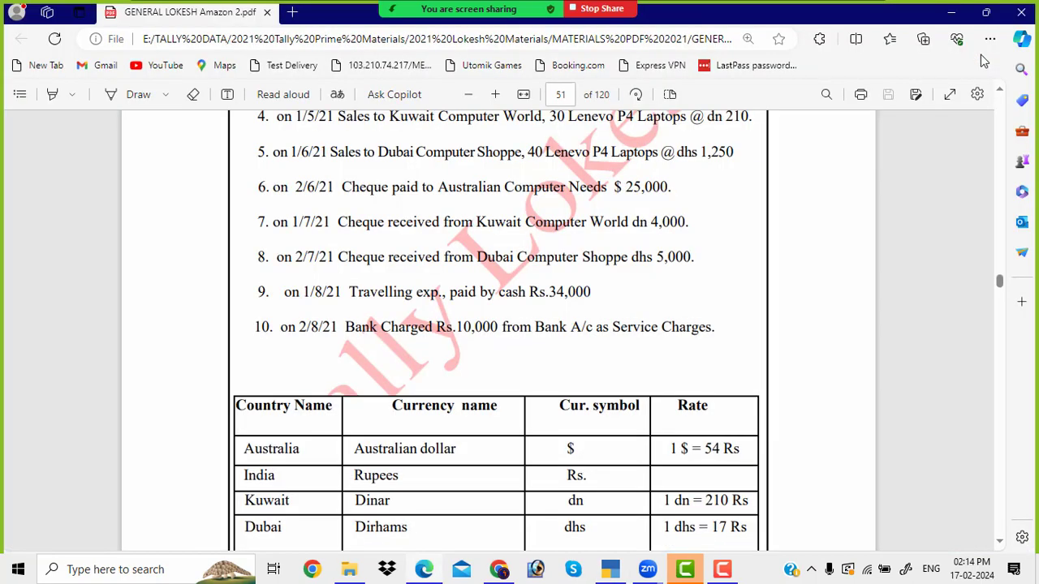
key(alt+Tab)
key(F2)
text(2)
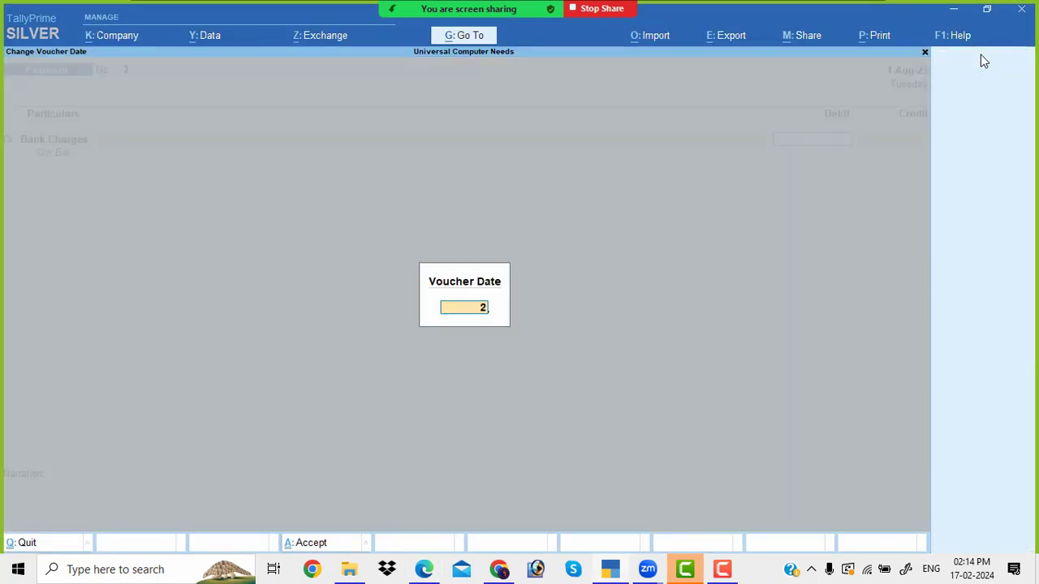
text(-8)
key(Return)
Check the service charge amount in the PDF and debit Bank Charges with 10,000 in TallyPrime
key(alt+Tab)
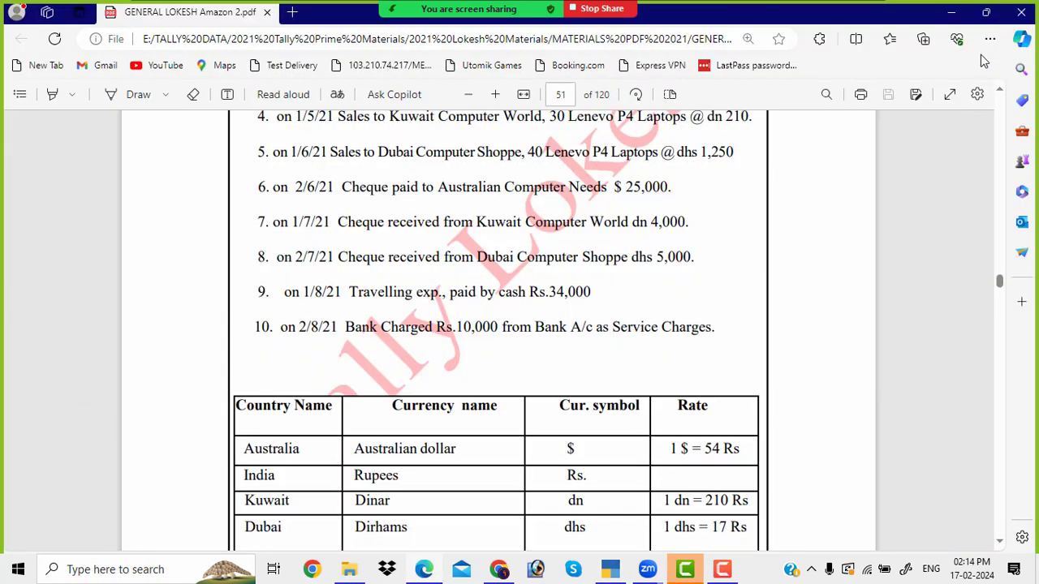
key(alt+Tab)
text(10000)
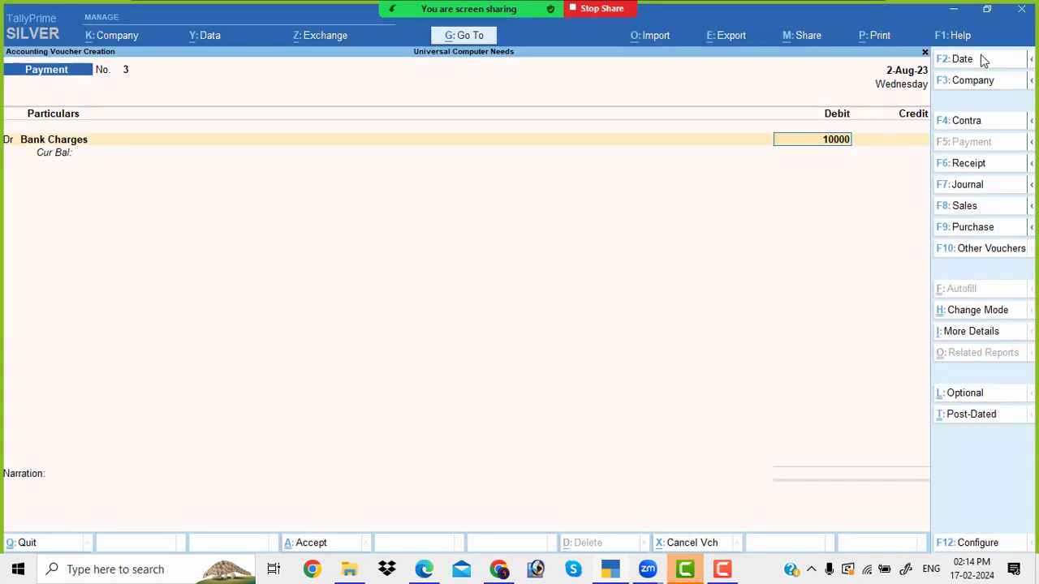
key(Return)
Credit Icici Bank with 10,000, accepting its bank allocation, and save the bank charges payment voucher without a narration
key(Return)
text(i)
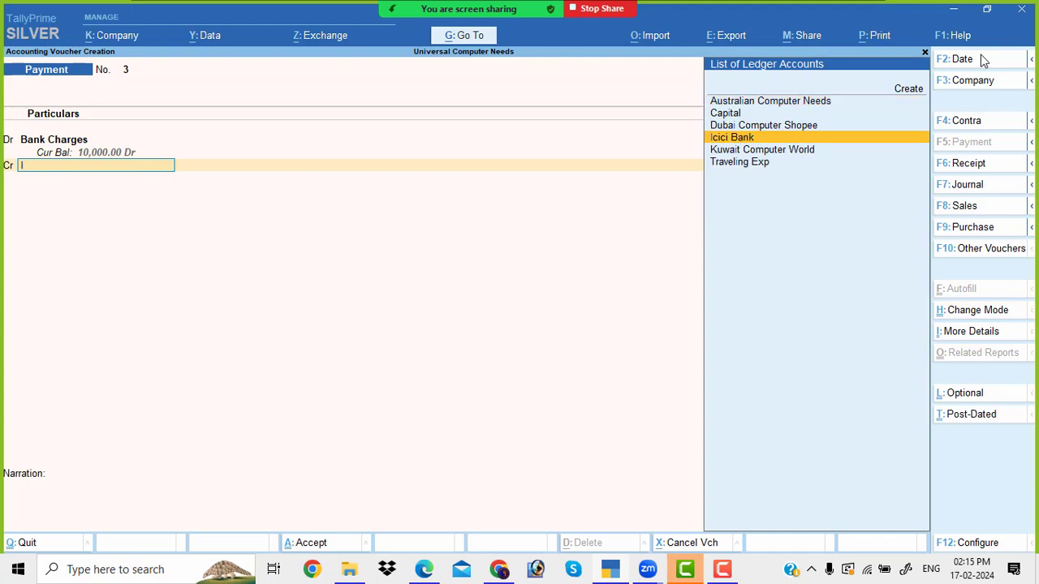
key(Return)
key(Return)
key(Return)
key(Return)
key(Return)
key(Return)
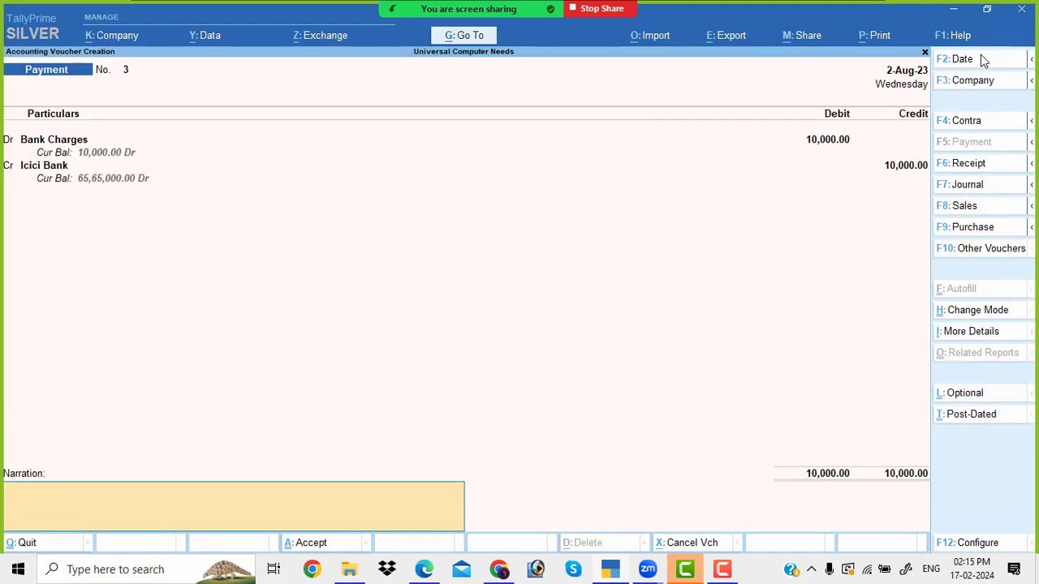
key(Return)
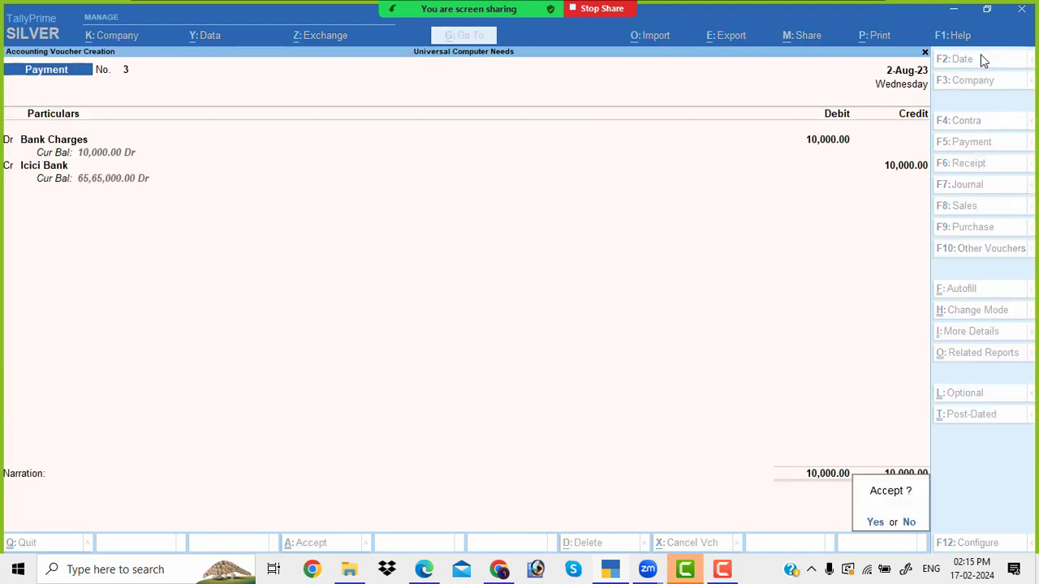
key(Return)
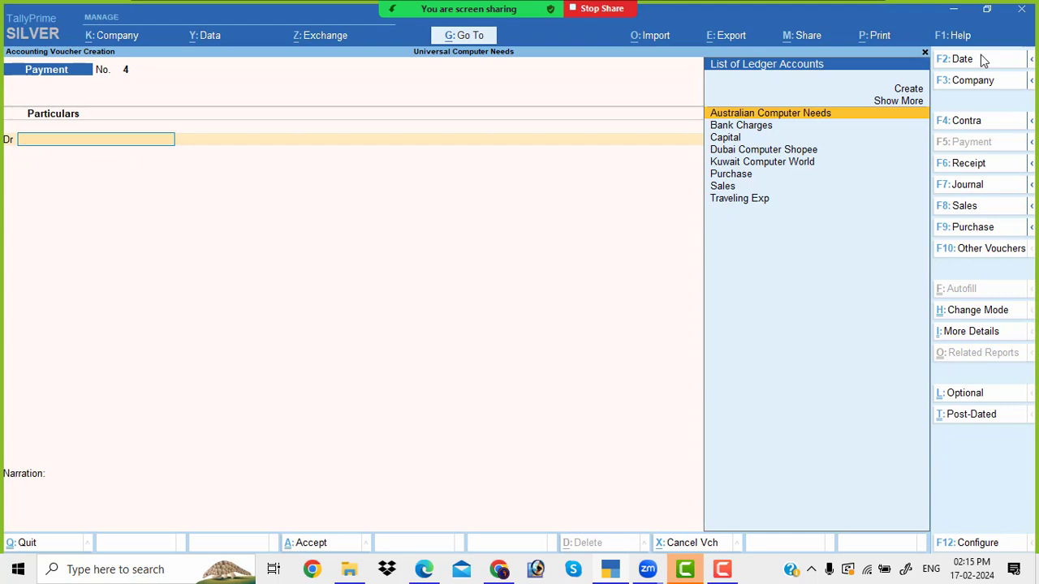
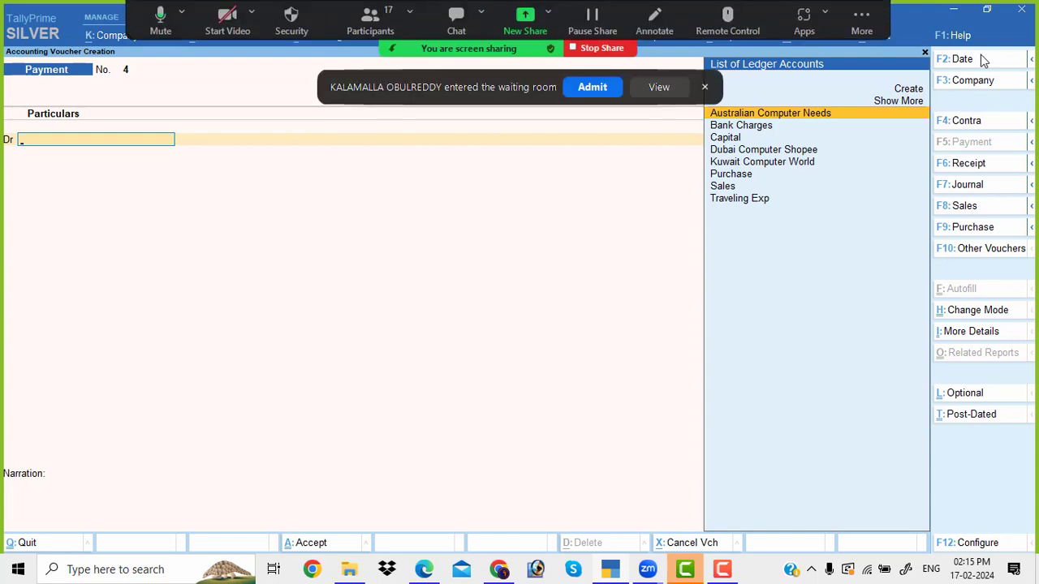
click(591, 86)
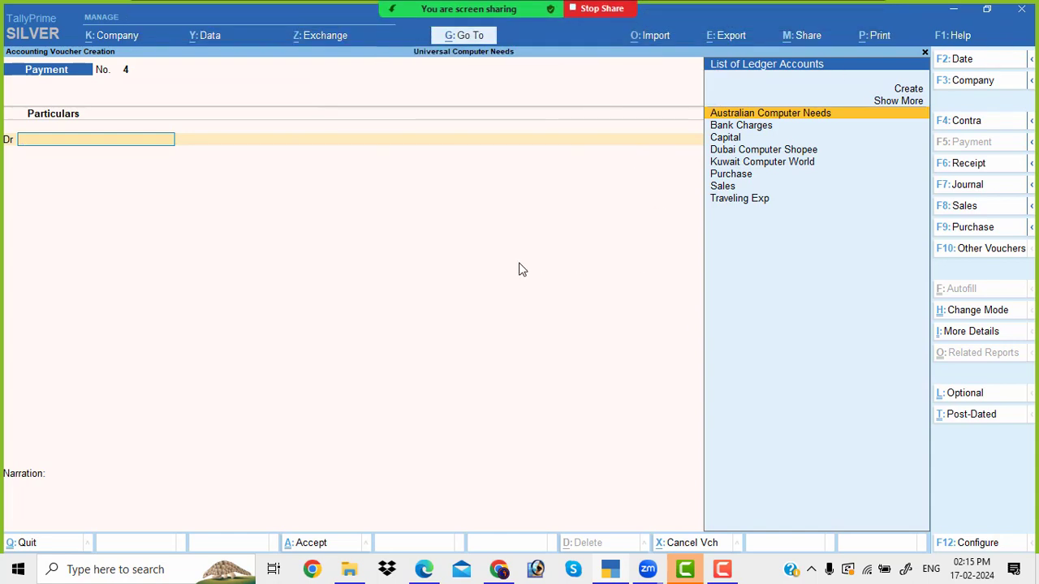
Leave voucher entry and open the Day Book for the period 1-Apr-23 to 2-Aug-23
key(Escape)
key(Return)
key(Down)
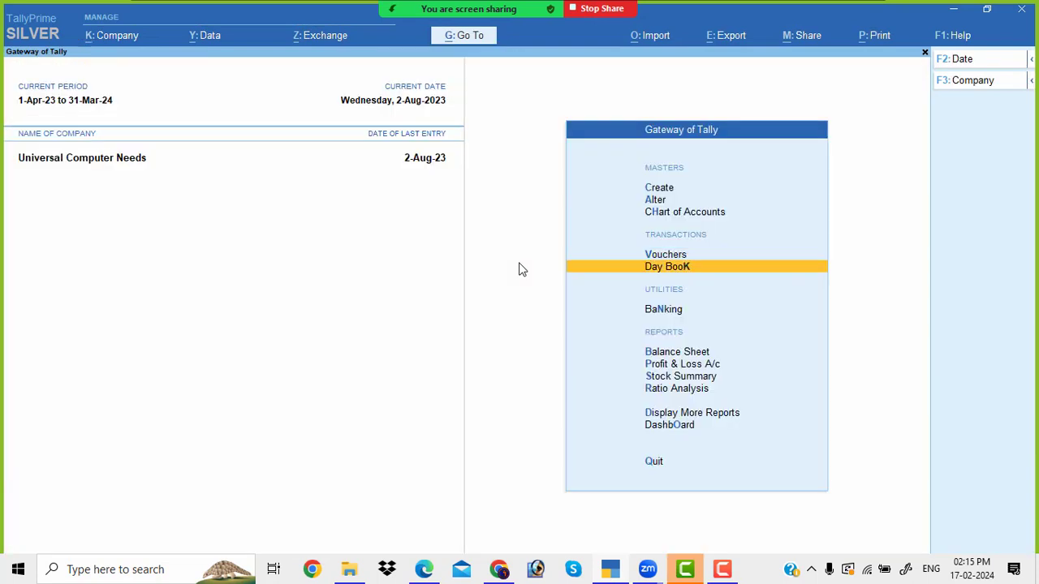
key(Return)
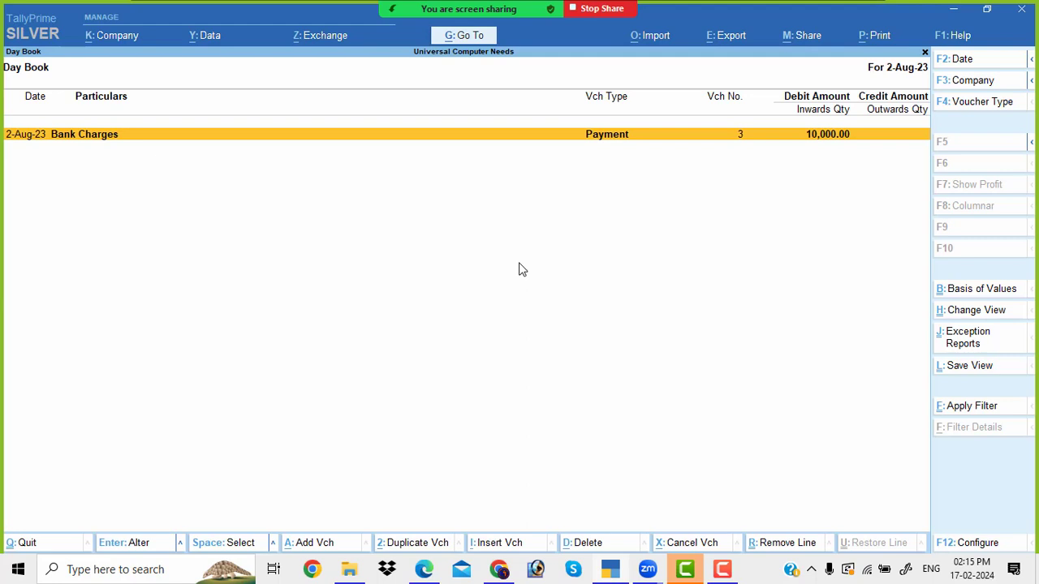
key(alt)
key(alt+F2)
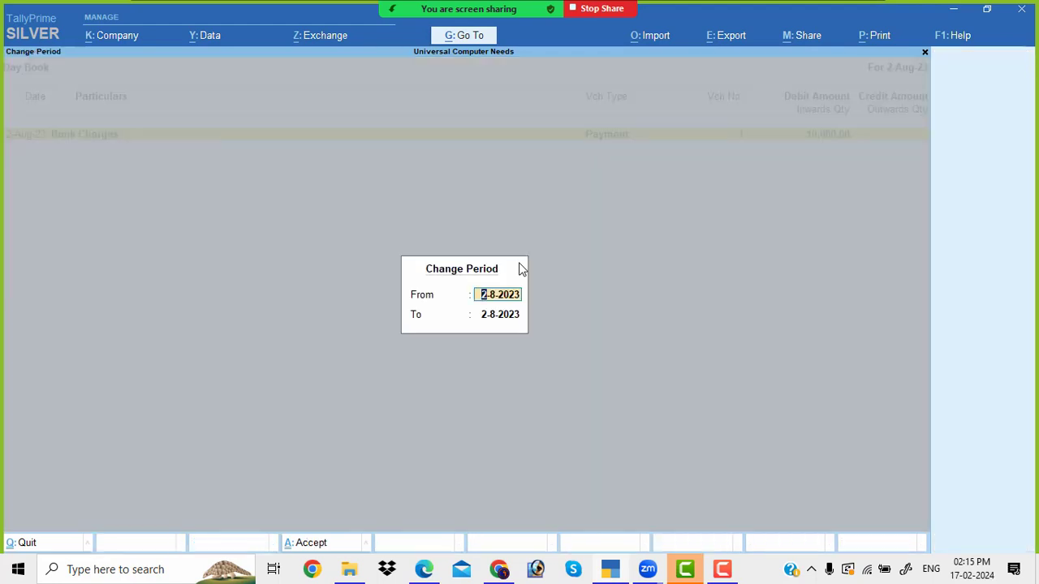
key(BackSpace)
key(Return)
key(BackSpace)
key(Return)
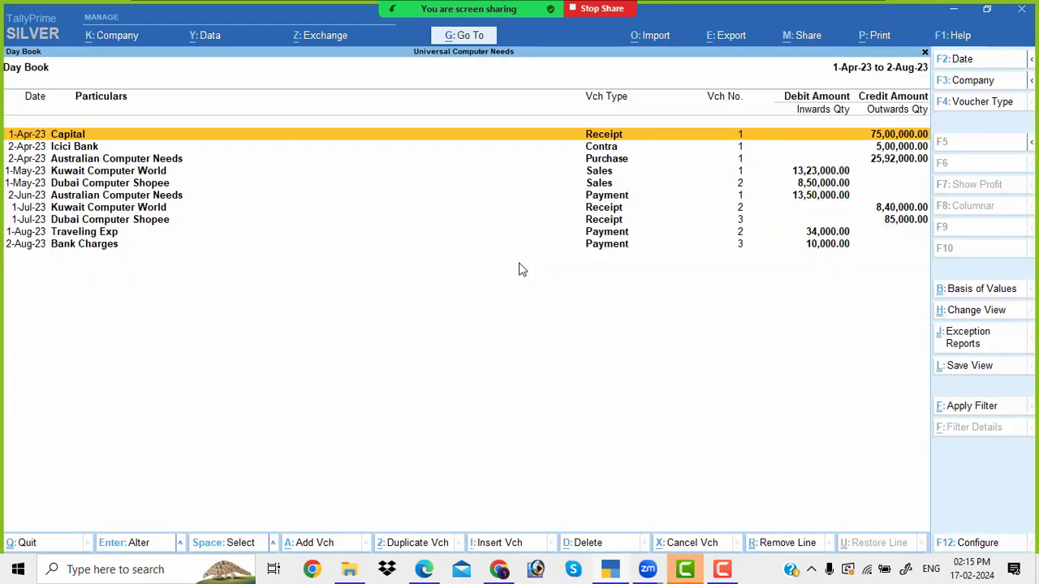
Review the voucher entries in the Day Book from the Capital receipt down to the Traveling Exp payment
key(Down)
key(Down)
key(Down)
key(Down)
key(Down)
key(Down)
key(Down)
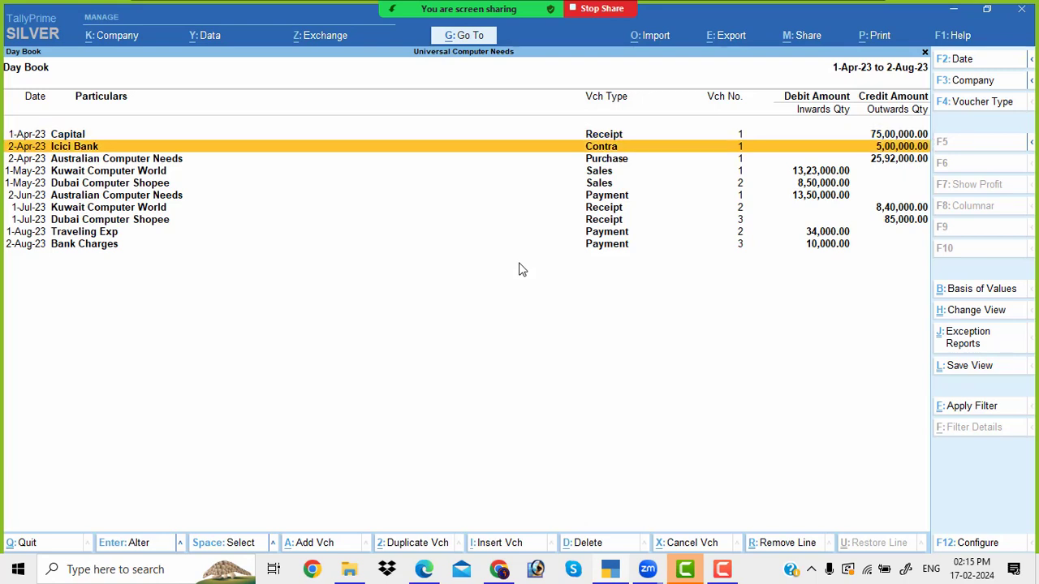
key(Down)
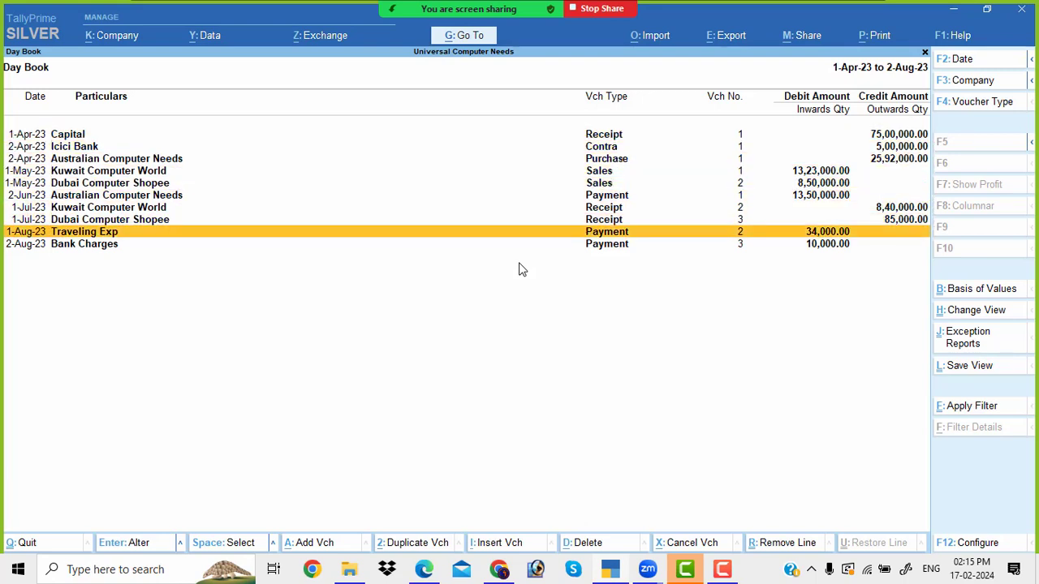
Leave the Day Book, open the Profit & Loss A/c in detailed view, and go to the Nett Loss line
key(Escape)
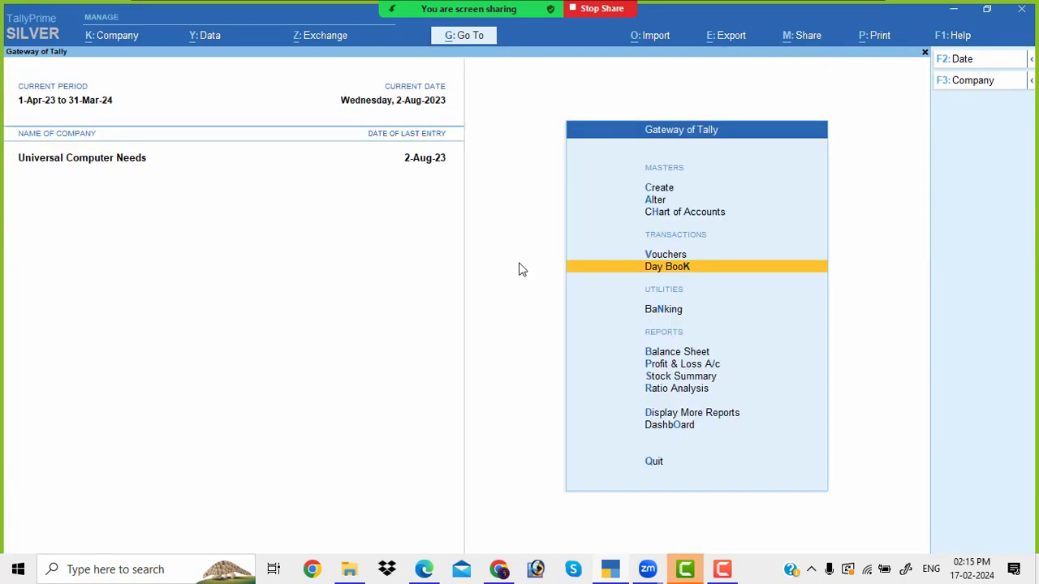
key(Down)
key(Down)
key(Down)
key(Return)
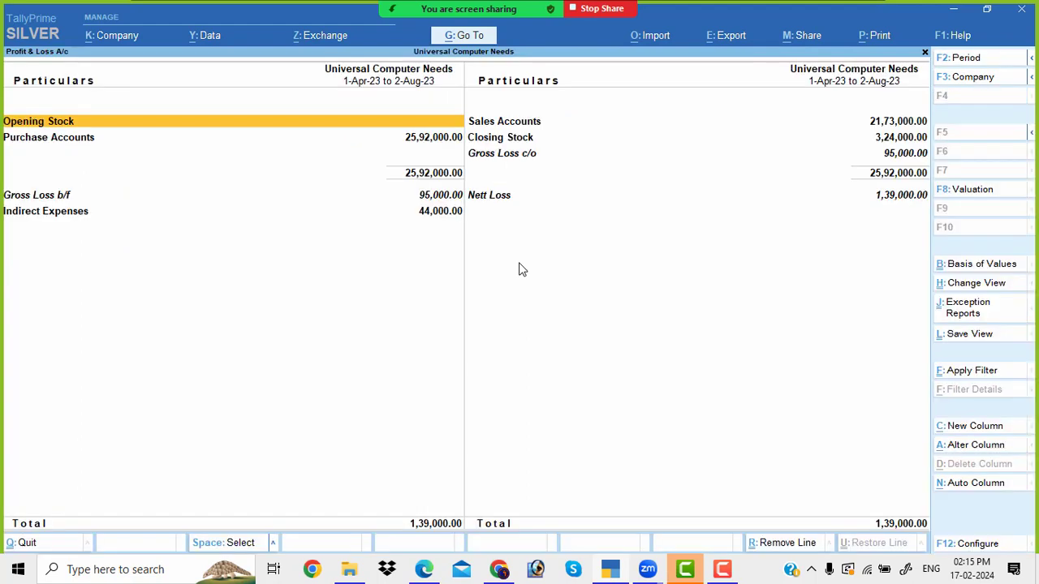
key(alt+F5)
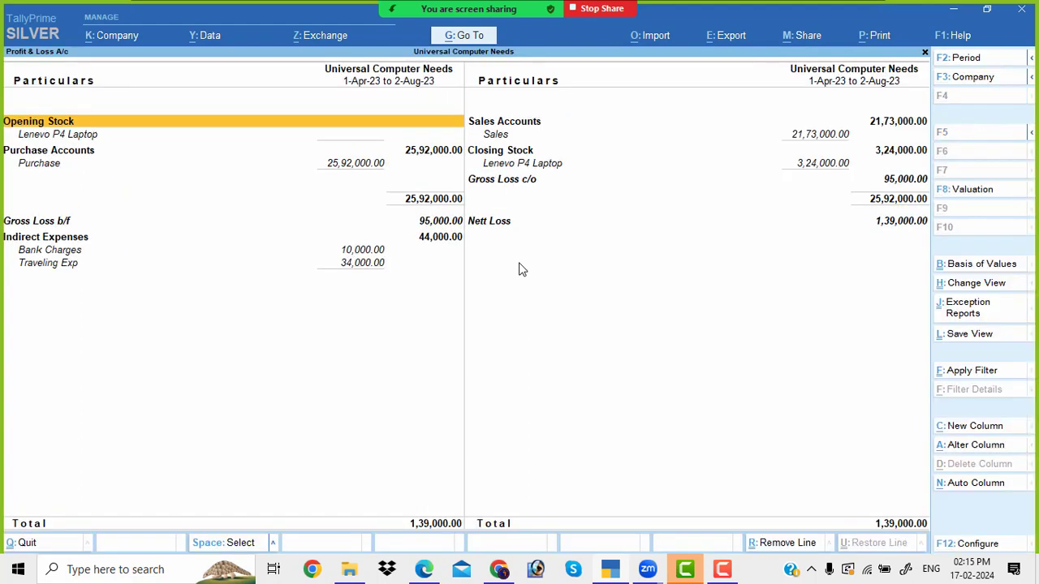
key(Right)
key(Down)
key(Down)
key(Down)
key(Down)
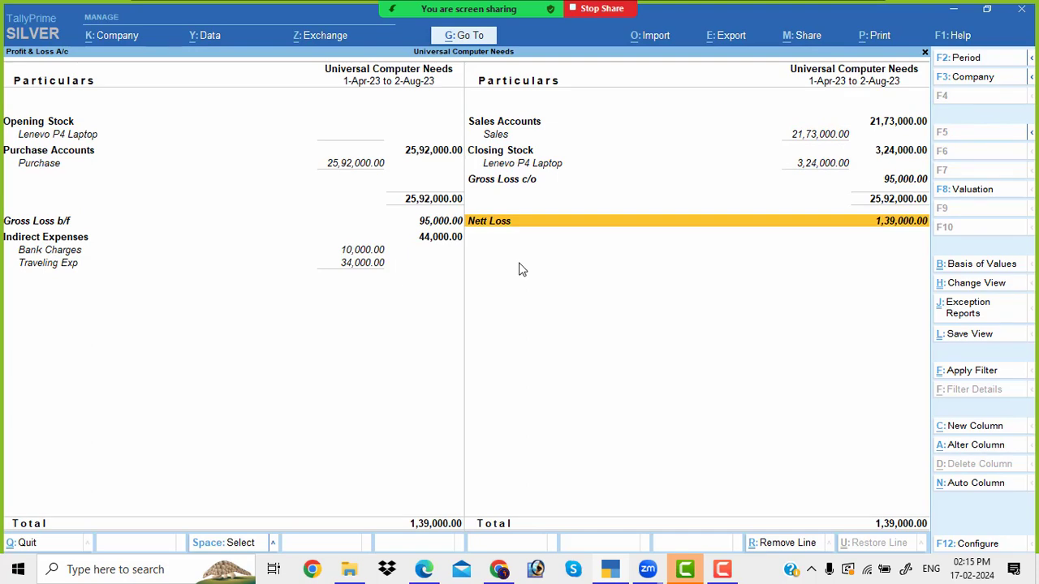
Compare the nett loss with the answer below the currency table in the PDF, and close the Profit & Loss A/c in TallyPrime
key(alt+Tab)
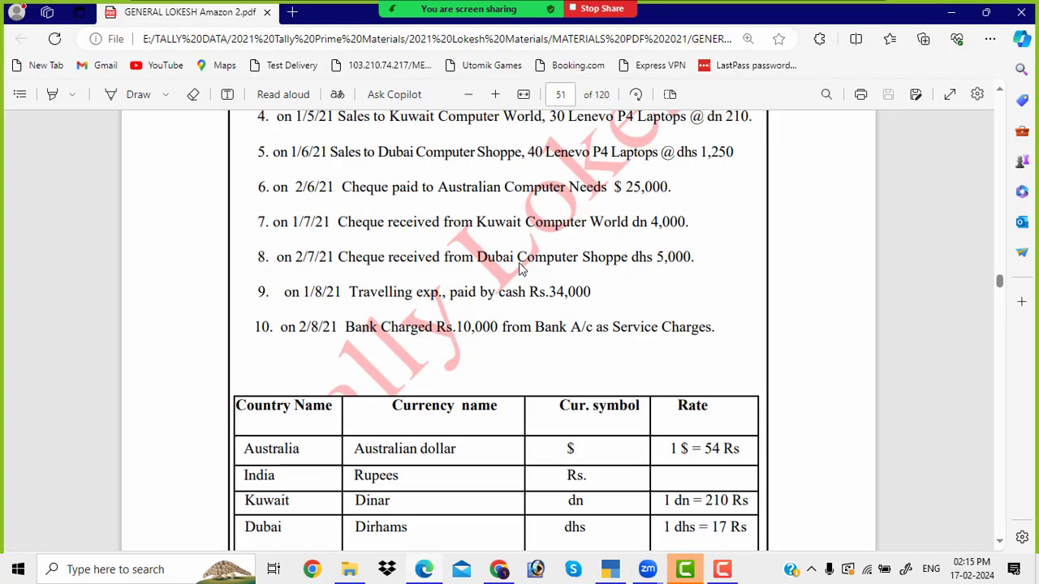
scroll(521, 270, down, 3)
scroll(522, 270, down, 2)
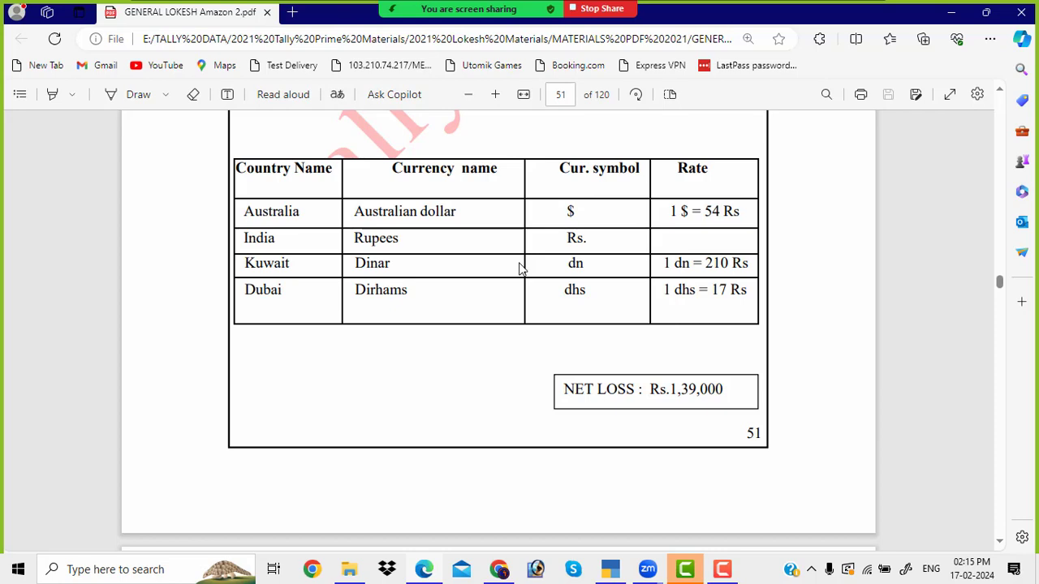
key(alt+Tab)
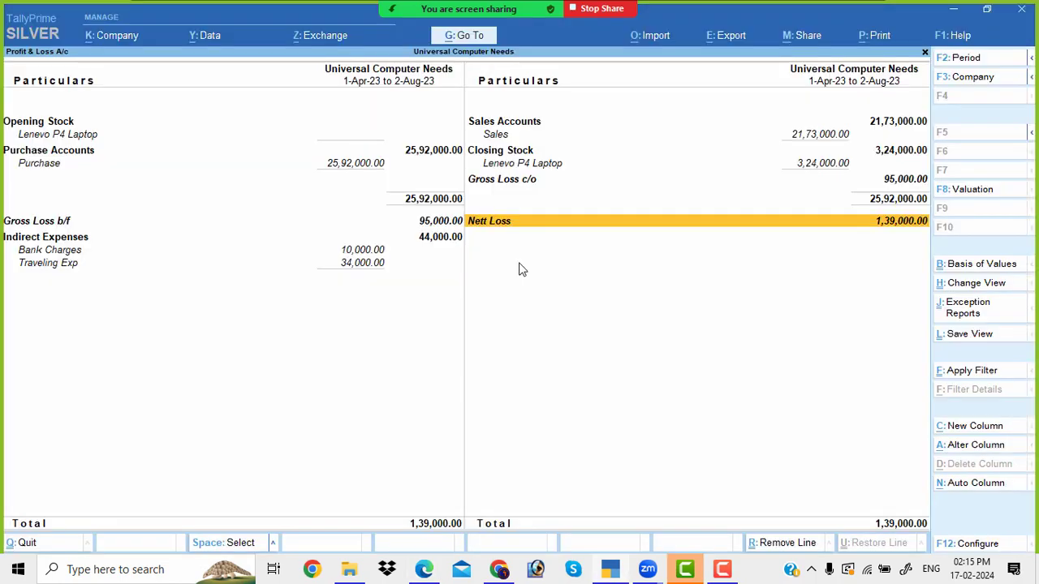
key(Escape)
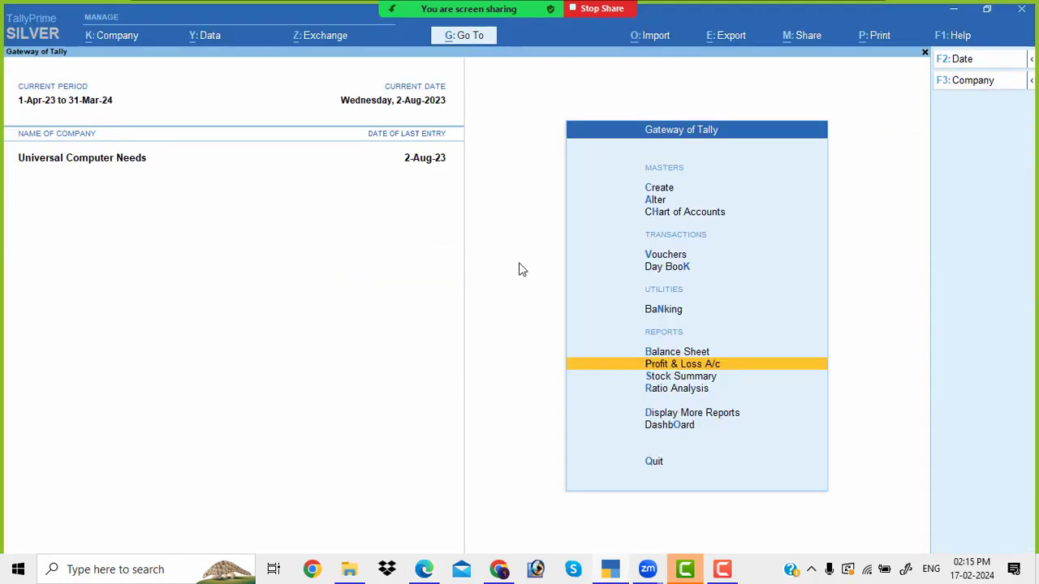
Open the Stock Summary and set Show Goods Inwards to Yes in its configuration
key(Down)
key(Return)
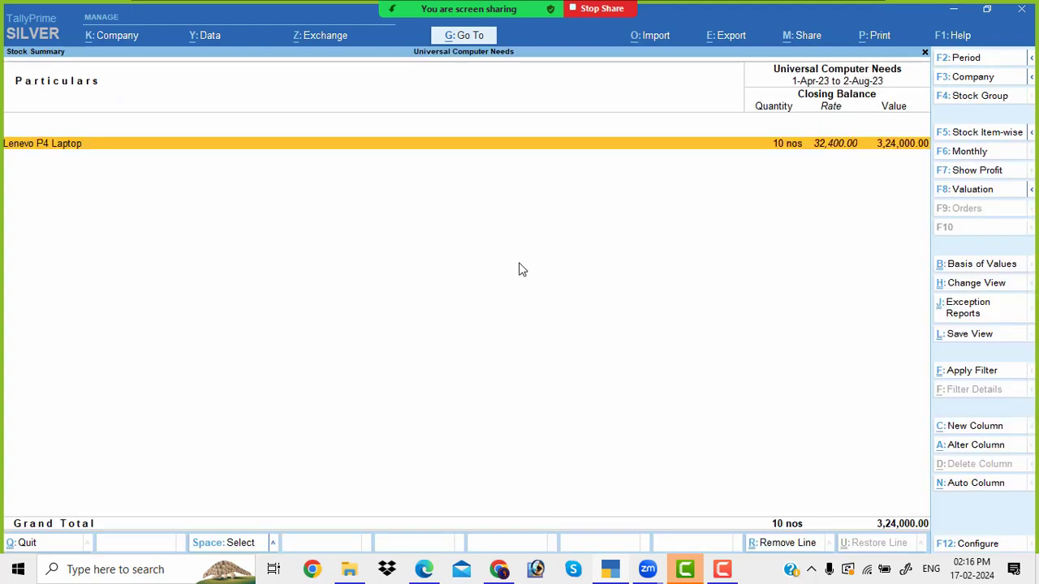
click(981, 545)
key(Down)
key(Down)
key(Down)
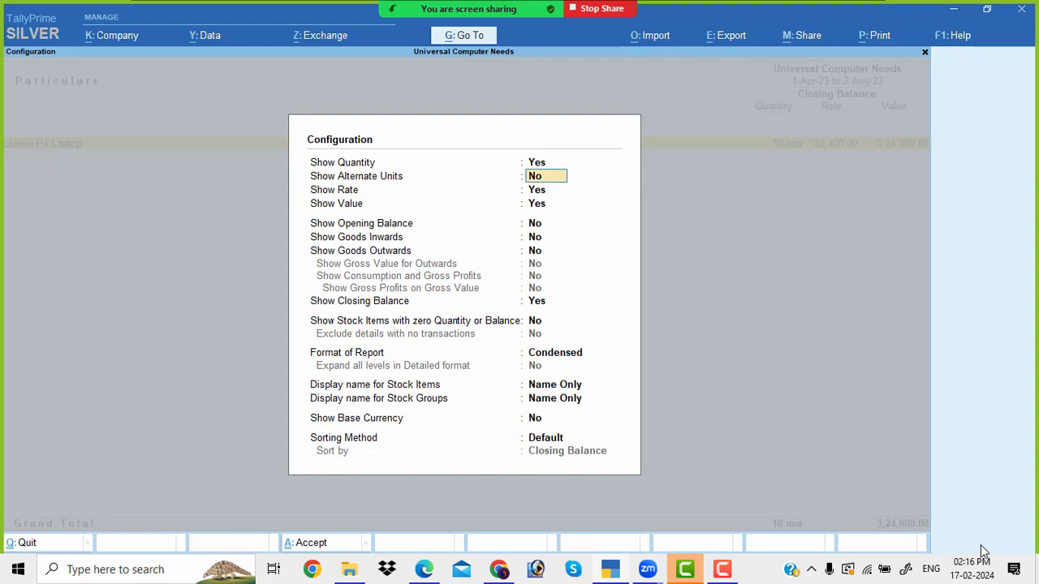
key(Down)
key(Down)
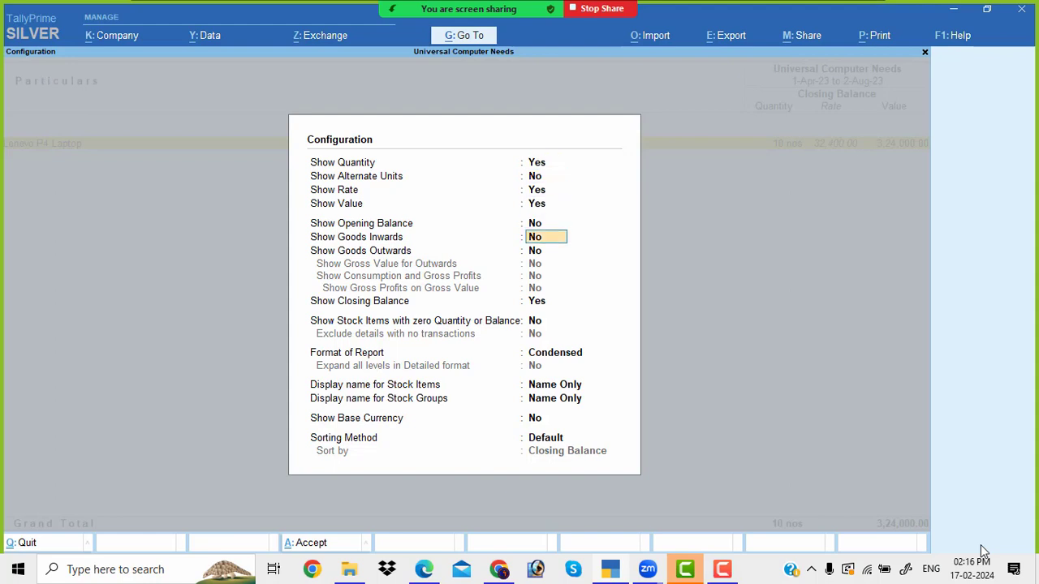
text(y)
key(Return)
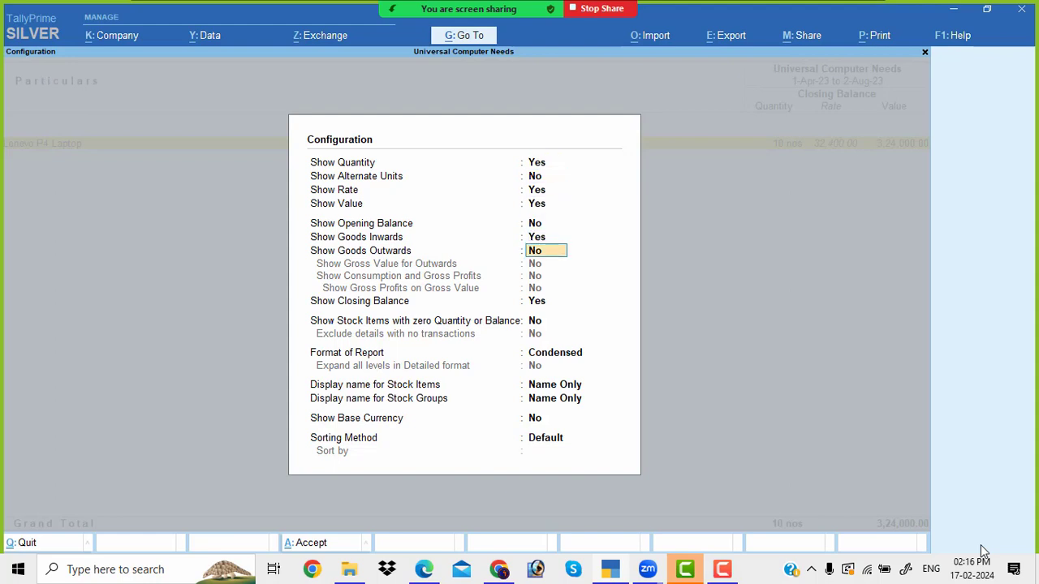
Set Show Goods Outwards to Yes and apply the configuration, keeping the Condensed format and Default sorting
text(y)
key(Return)
key(Return)
key(Return)
key(Return)
key(Return)
key(Return)
key(Return)
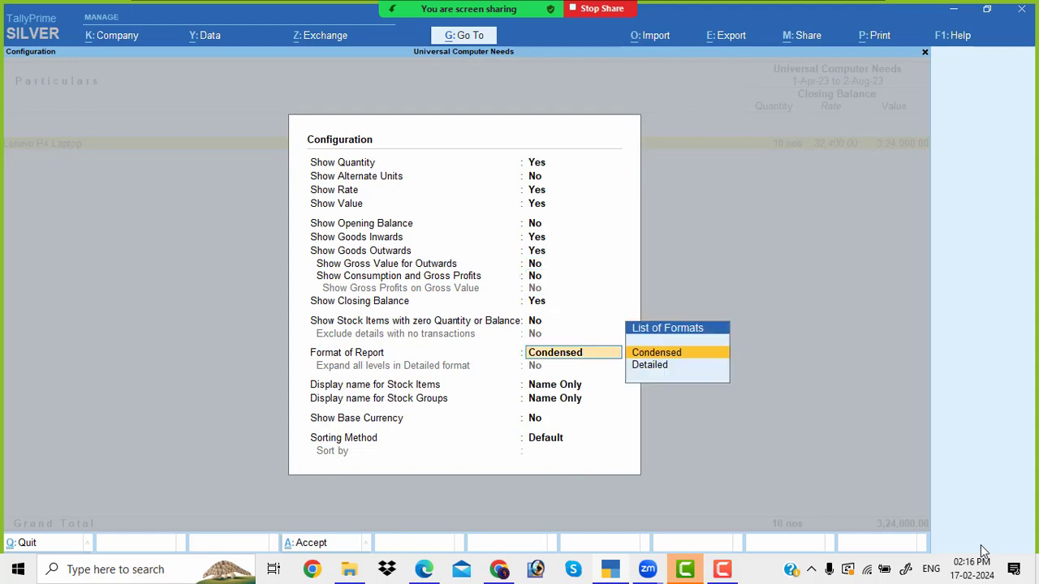
key(Return)
key(Return)
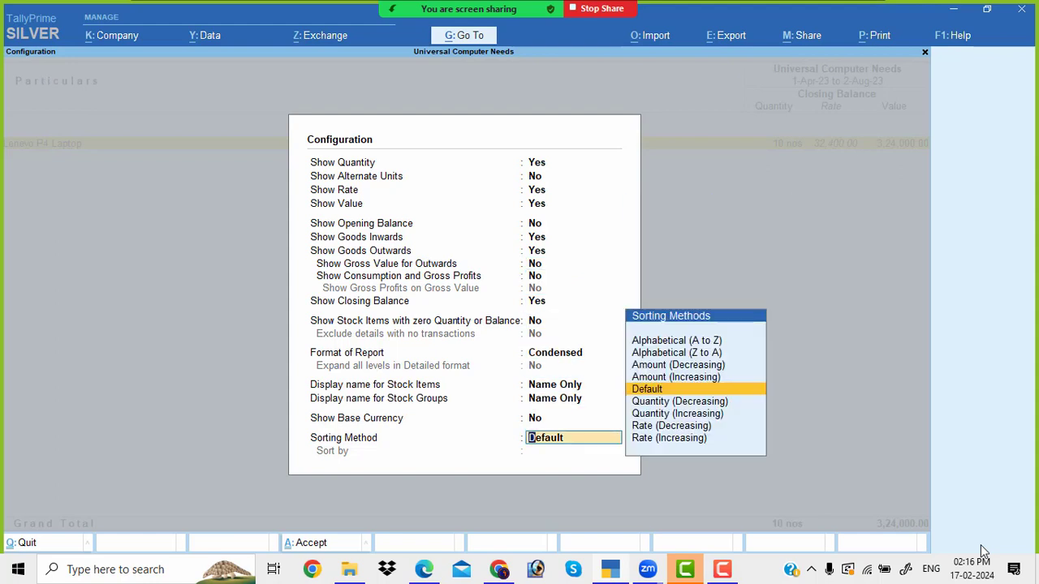
key(Return)
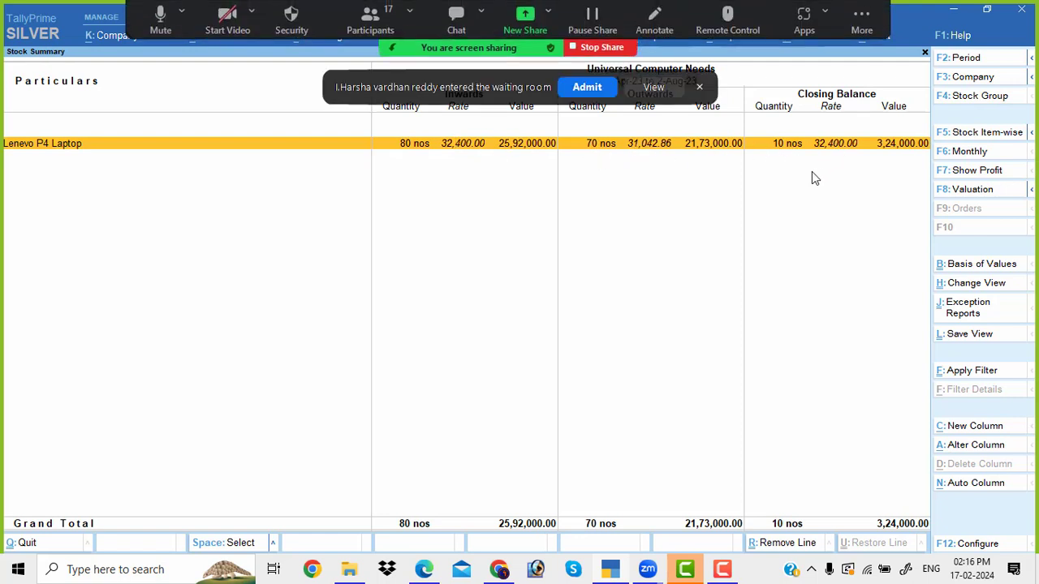
Admit the participant from the Zoom waiting room and close the Stock Summary
click(586, 88)
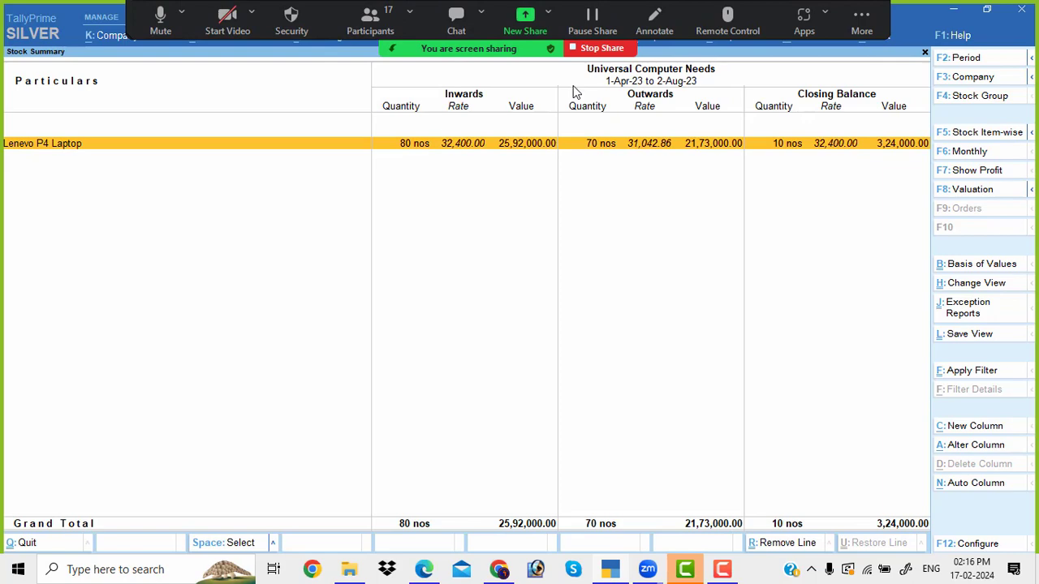
key(Escape)
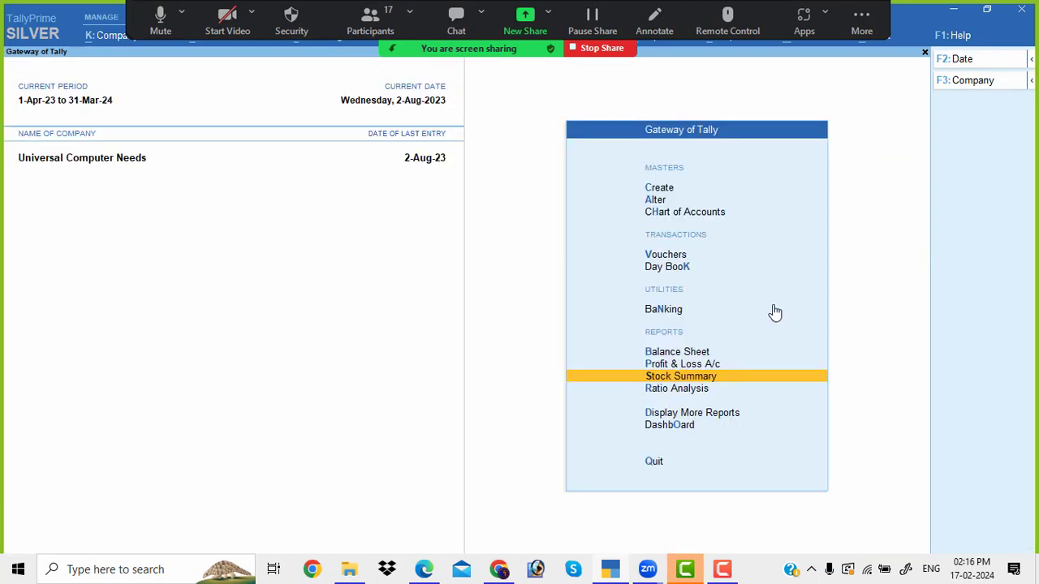
Open the Dashboard, review its tiles down to Inventory Details, and close it
key(Down)
key(Down)
key(Down)
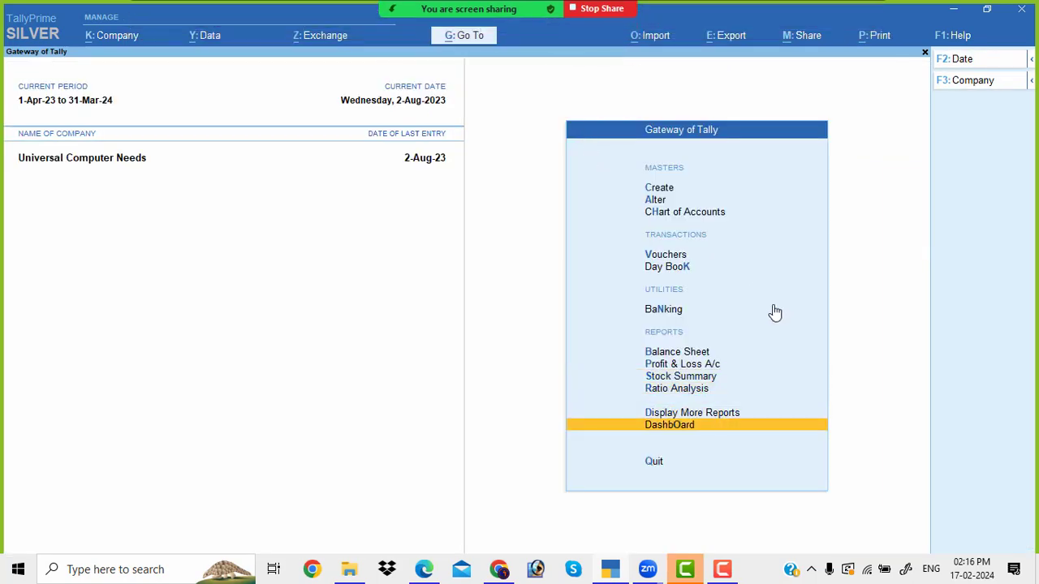
key(Return)
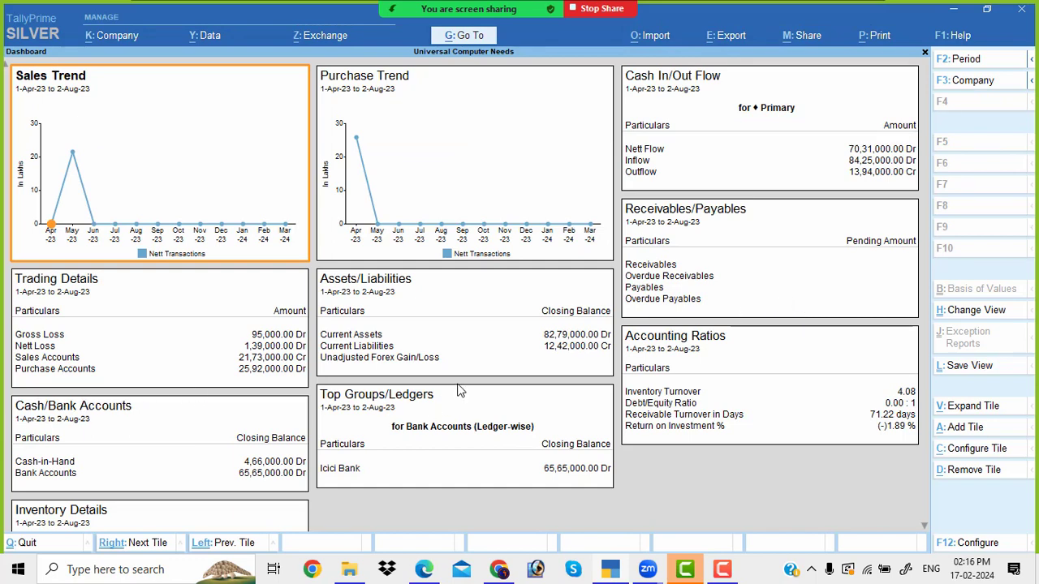
click(926, 530)
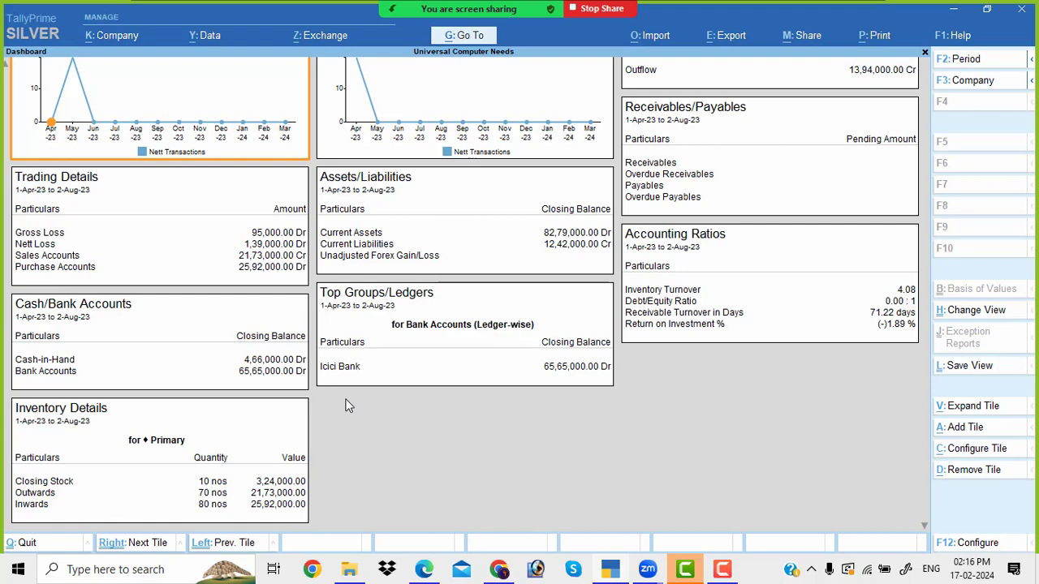
key(Escape)
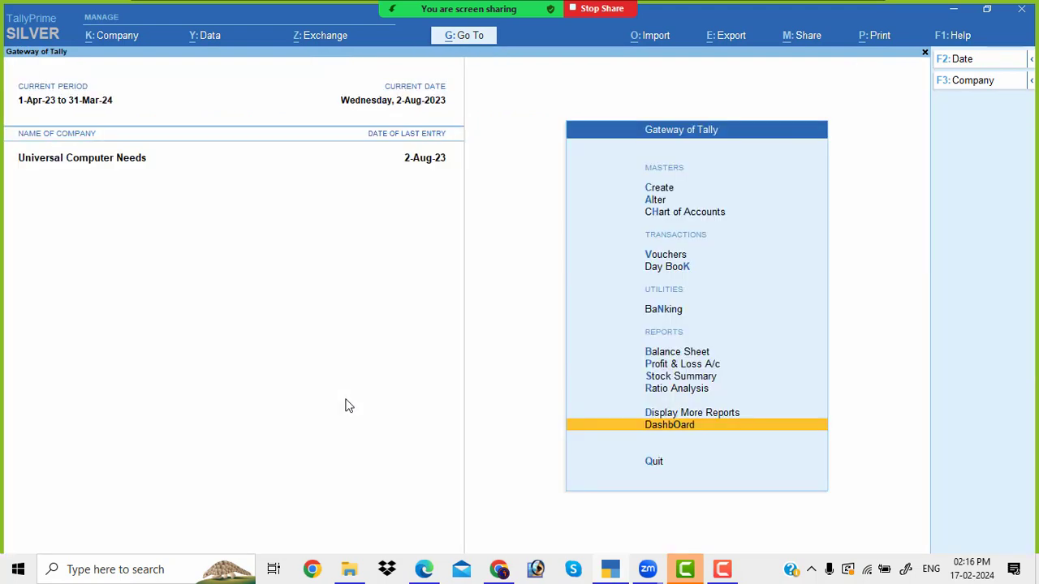
Open the Balance Sheet in detailed view, review its liabilities and assets, and close it
key(Up)
key(Up)
key(Up)
key(Up)
key(Up)
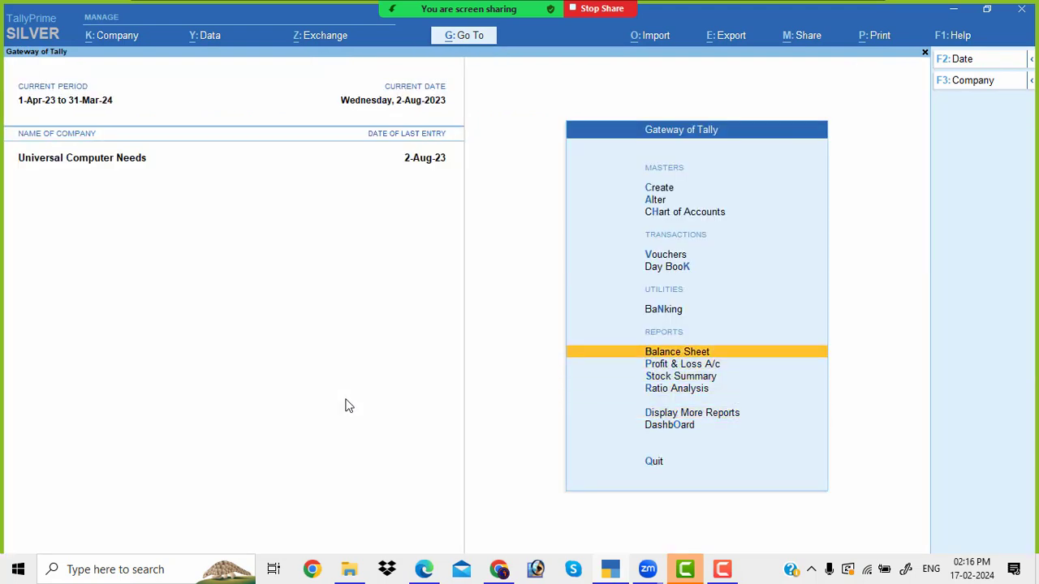
key(Return)
key(alt+F5)
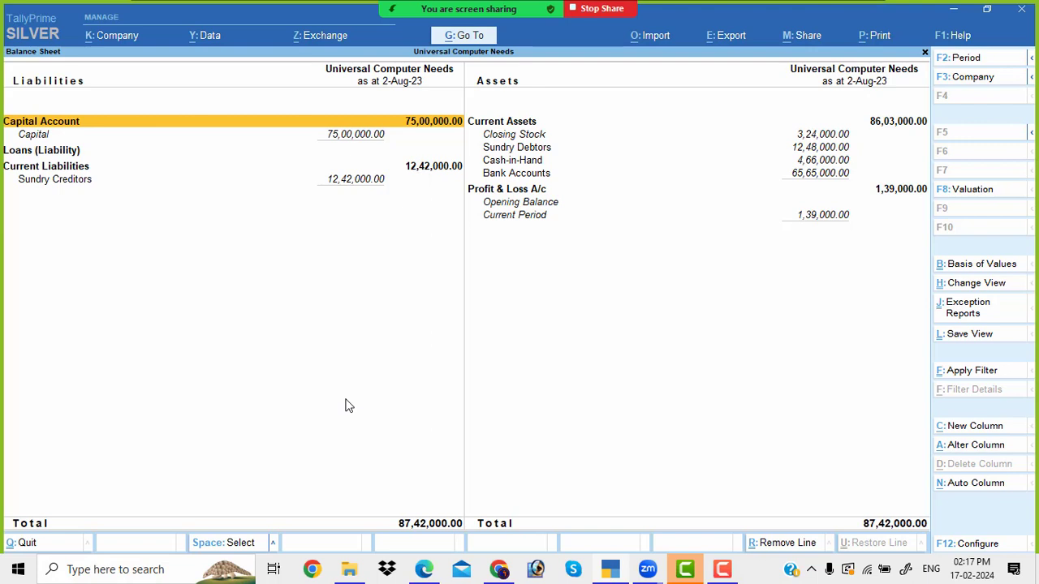
key(Escape)
Open the detailed Profit & Loss A/c and add a column from 1-Apr-23 in $ (Dollor) with default stock valuation and actual values
key(Down)
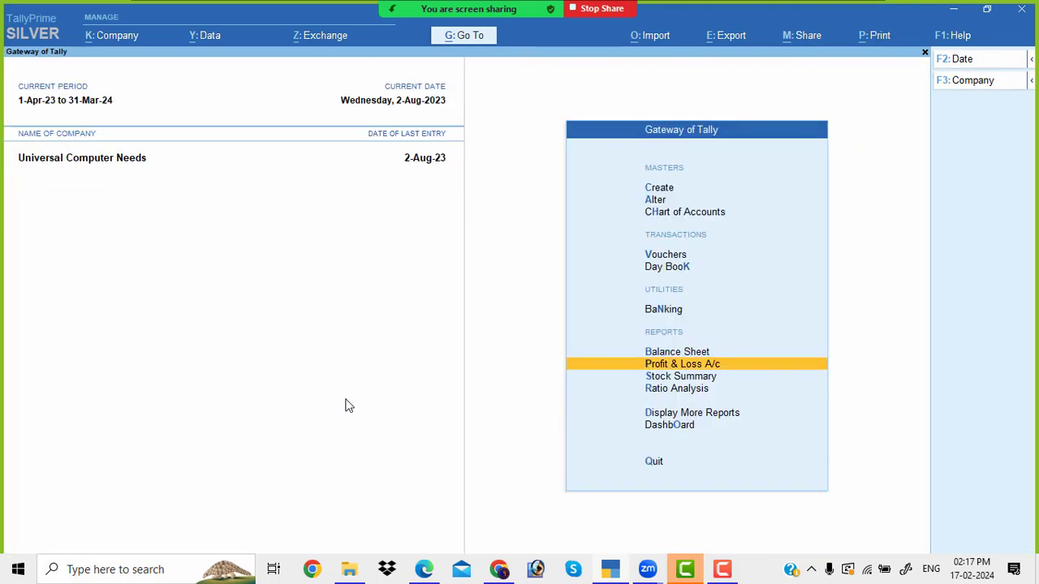
key(Return)
key(alt+F5)
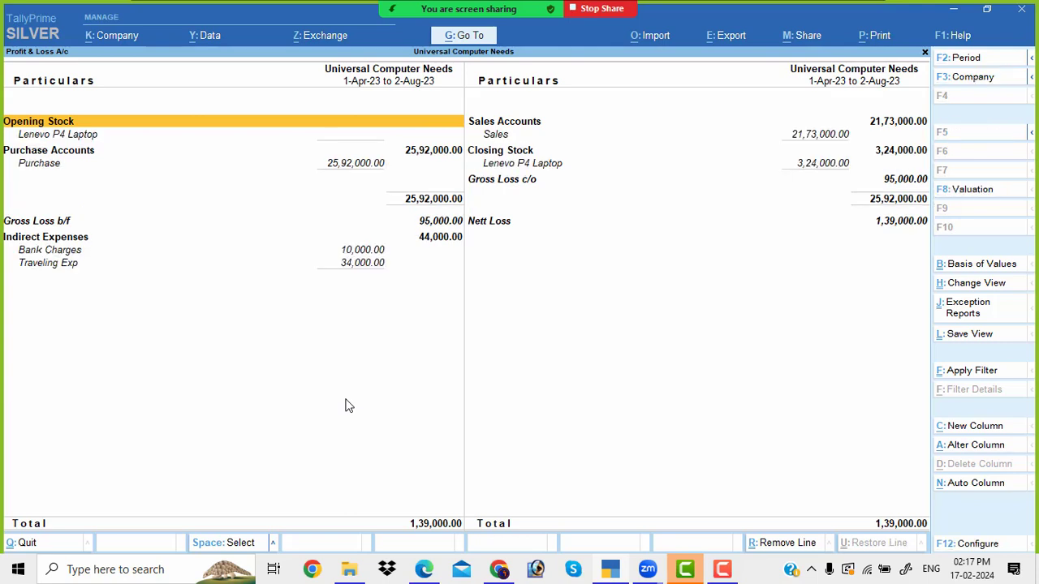
key(alt+c)
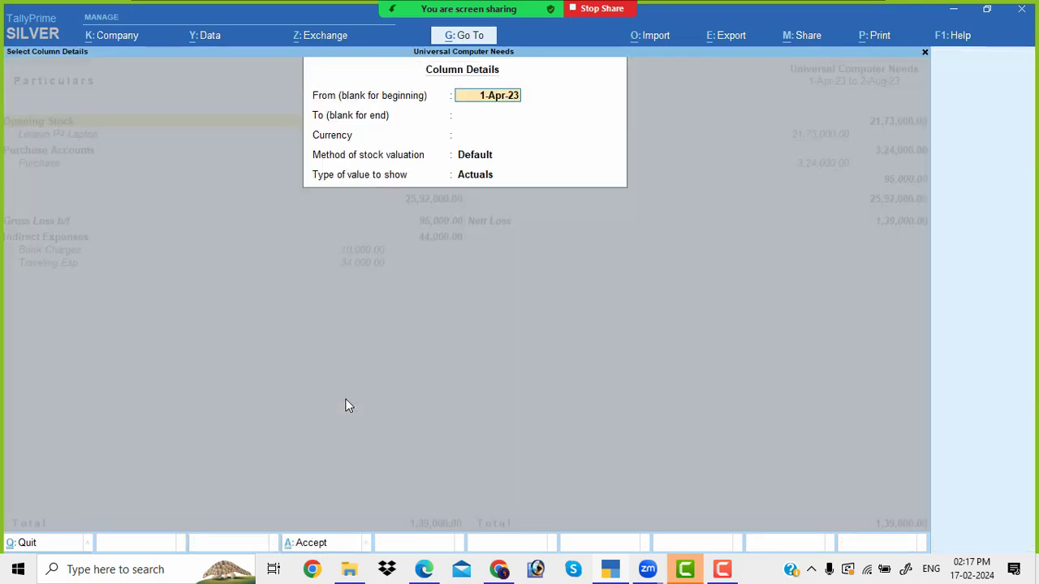
key(Return)
key(Return)
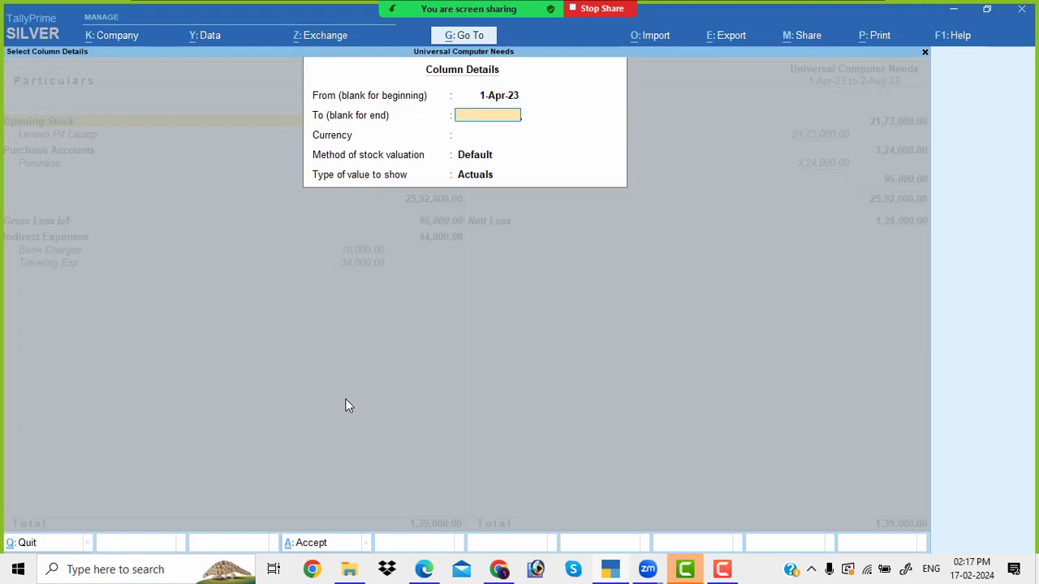
key(Down)
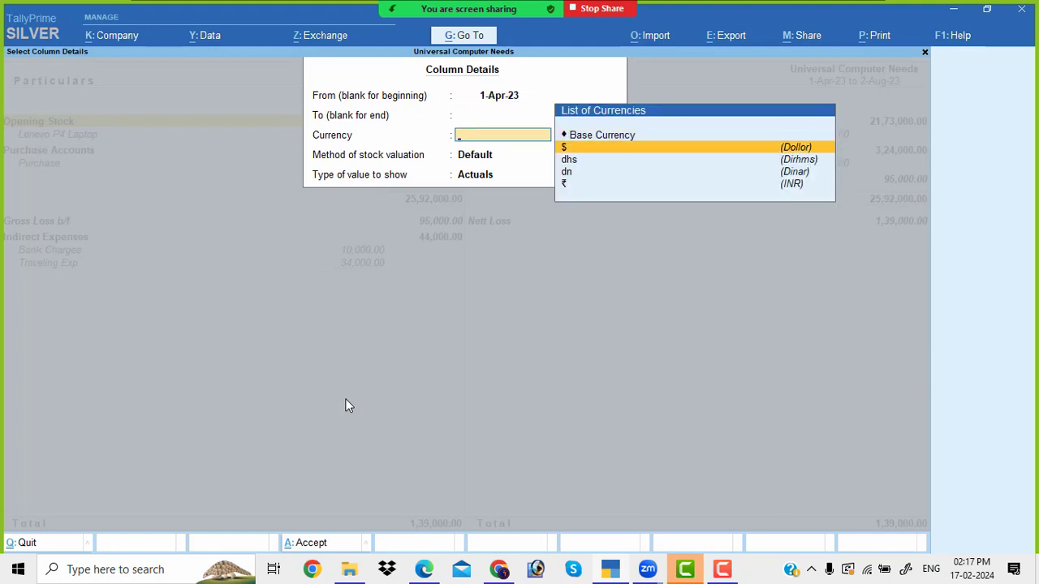
key(Return)
key(Return)
key(Return)
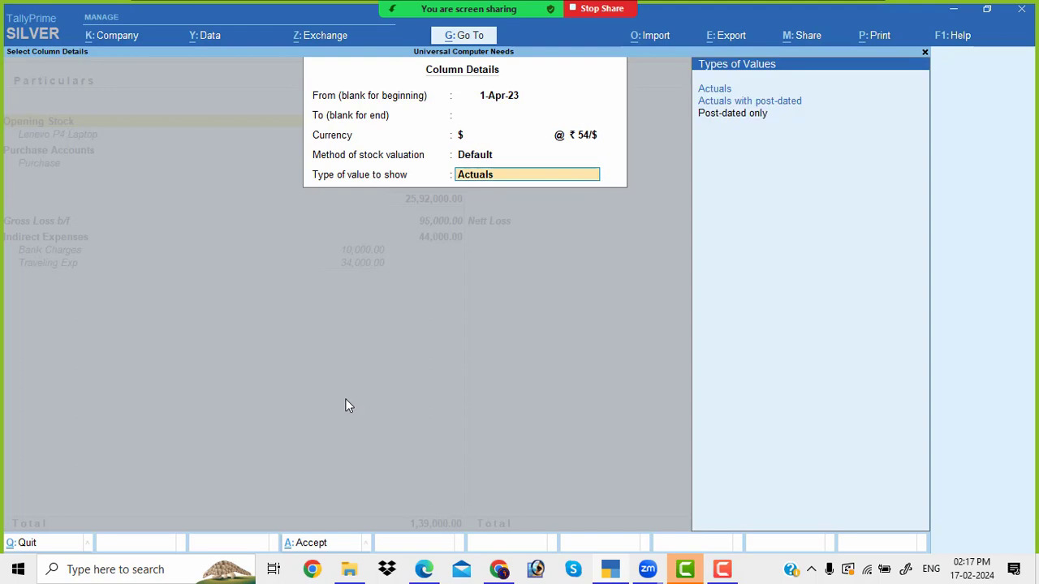
key(Return)
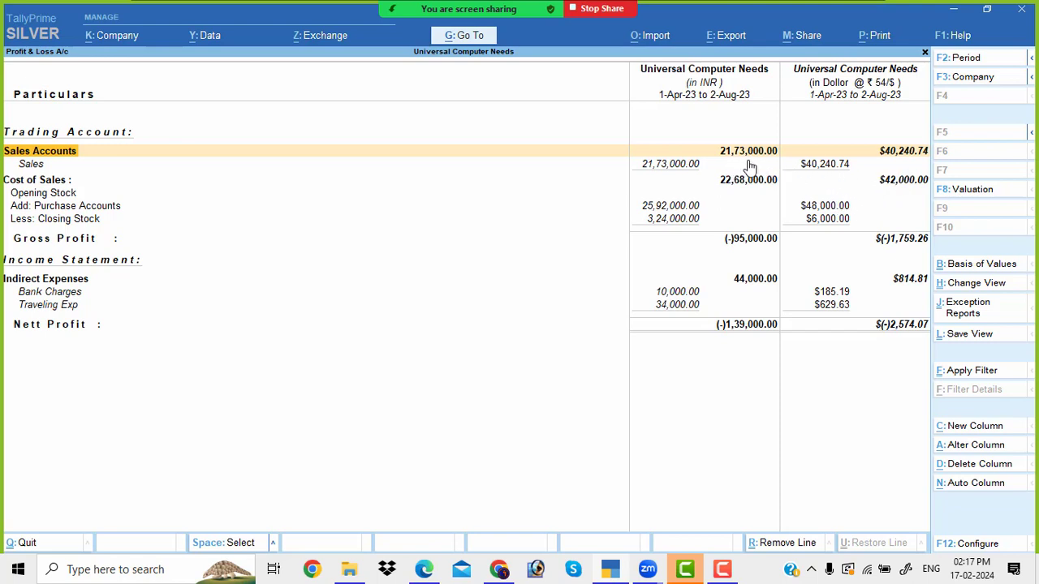
Add a Profit & Loss column from 1-Apr-23 in dhs (Dirhms) with default stock valuation and actual values
key(alt+c)
key(Return)
key(Return)
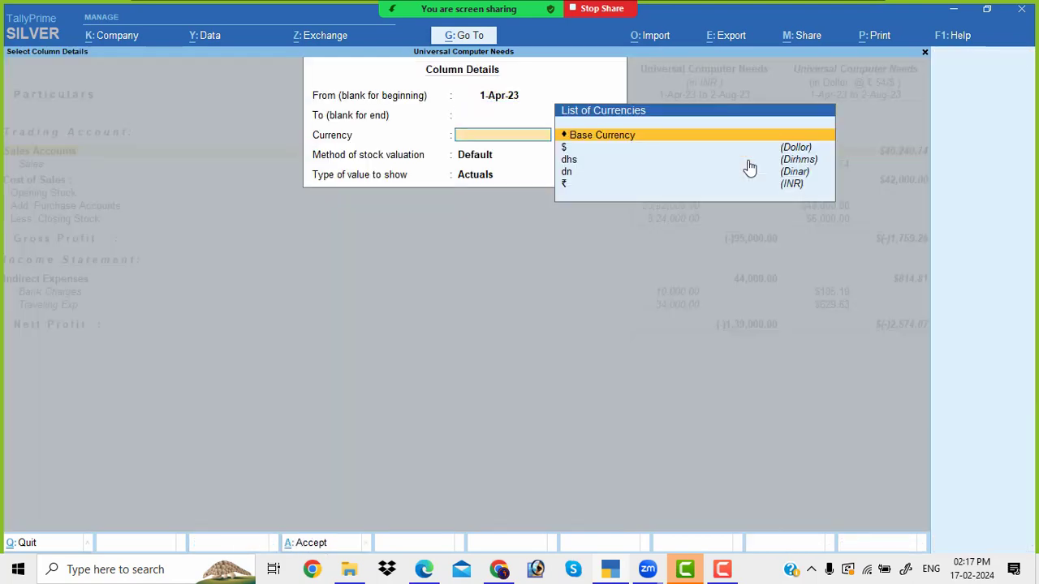
key(Down)
key(Down)
key(Return)
key(Return)
key(Return)
key(Return)
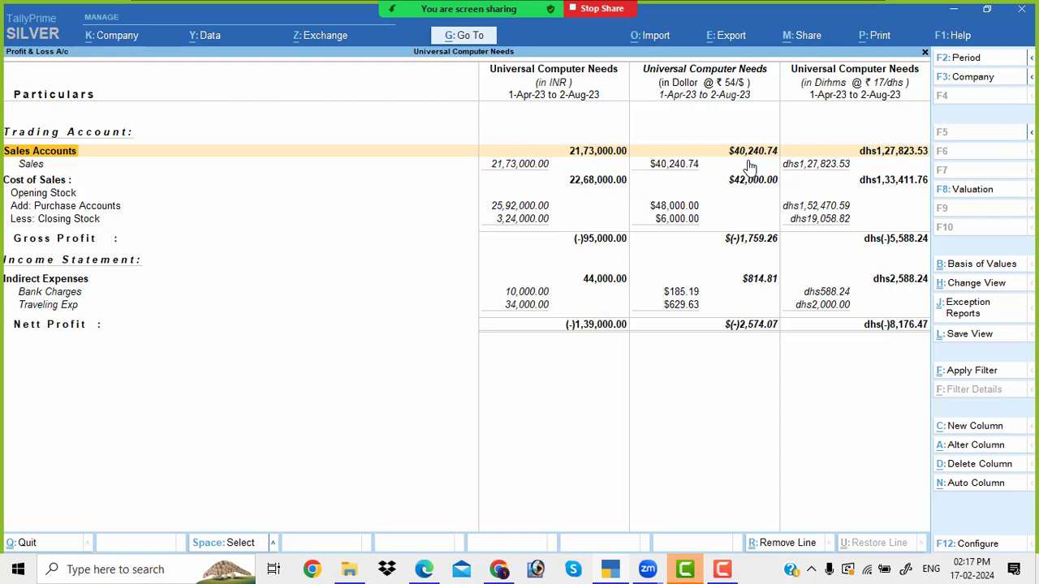
Add a Profit & Loss column from 1-Apr-23 in dn (Dinar) with default stock valuation and actual values
key(alt+c)
key(Return)
key(Return)
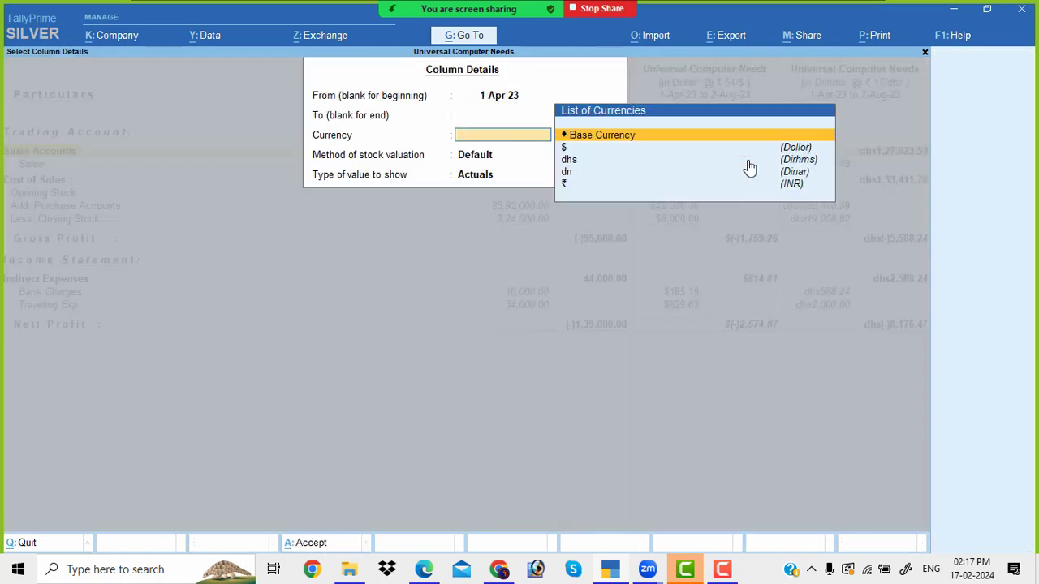
key(Down)
key(Down)
key(Down)
key(Return)
key(Return)
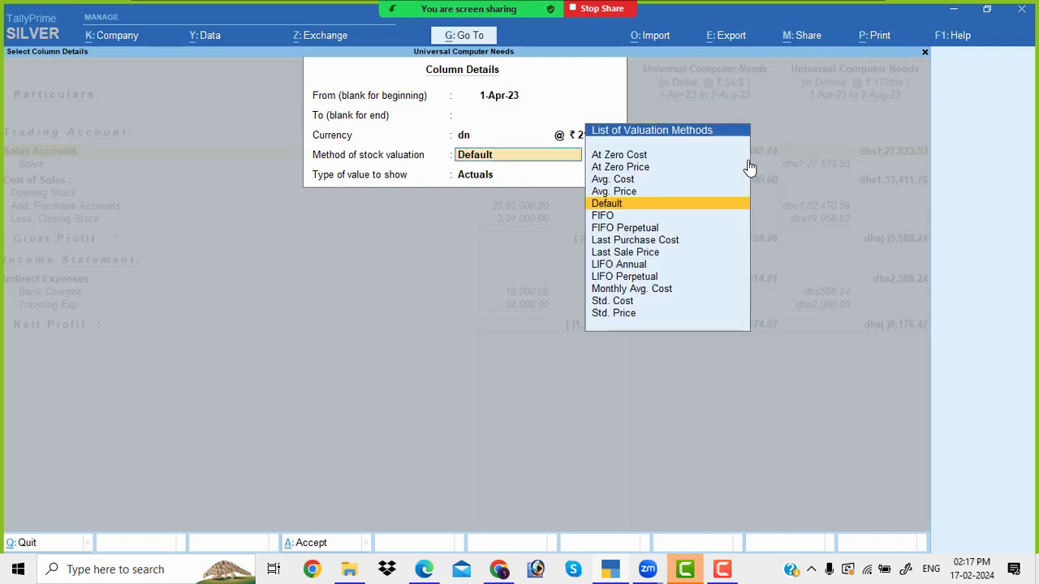
key(Return)
key(Return)
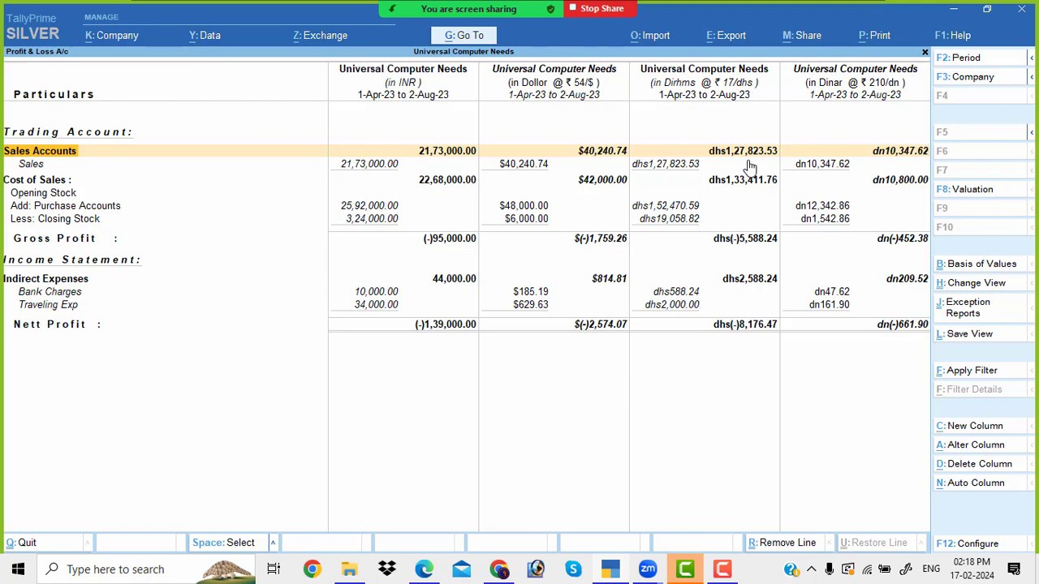
Switch to Chrome, bring up the YouTube channel's page, and browse its latest uploaded and upcoming videos
click(500, 572)
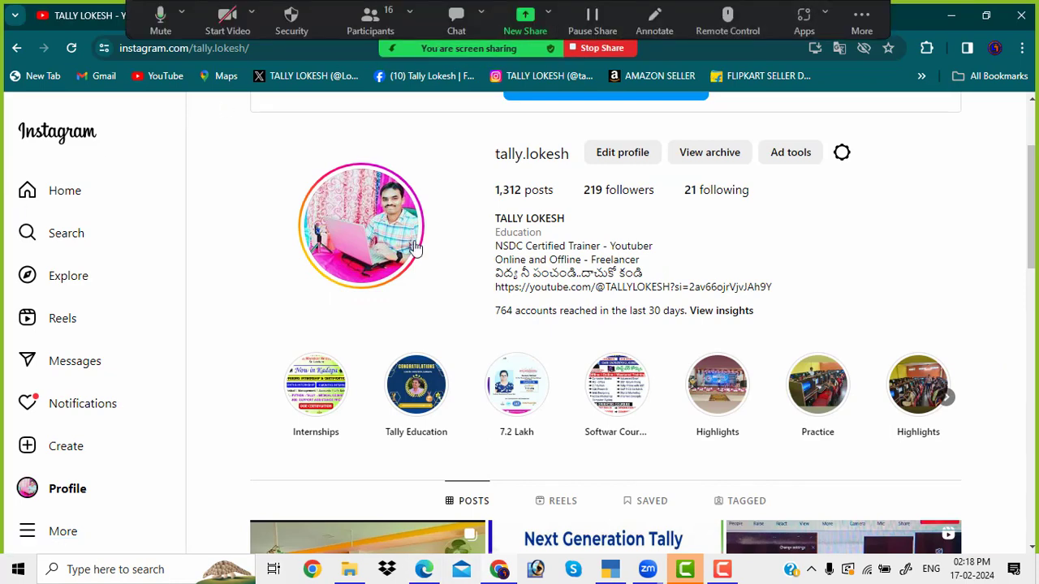
click(95, 15)
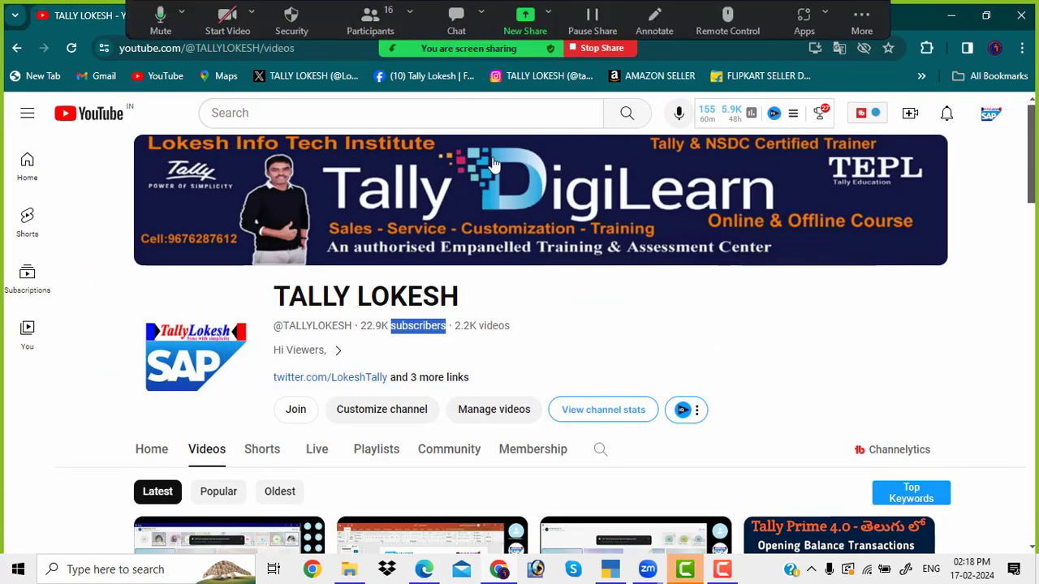
scroll(638, 253, down, 3)
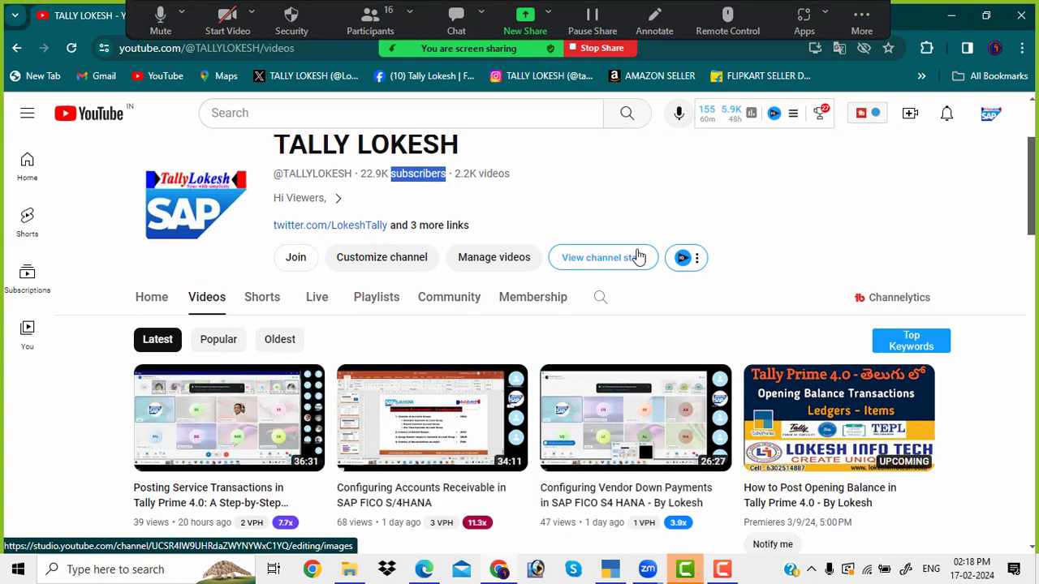
scroll(638, 257, down, 3)
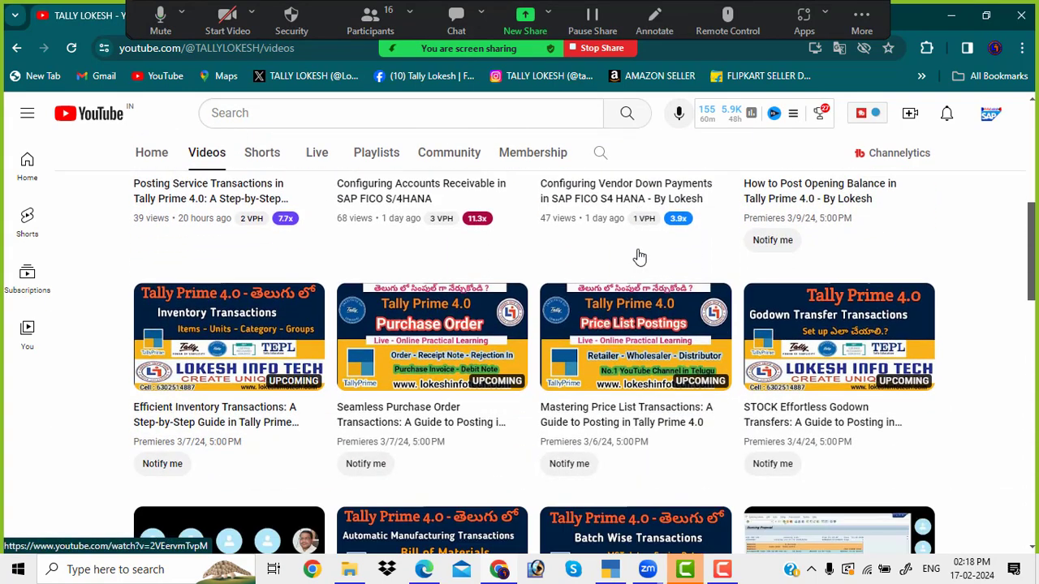
scroll(638, 257, down, 4)
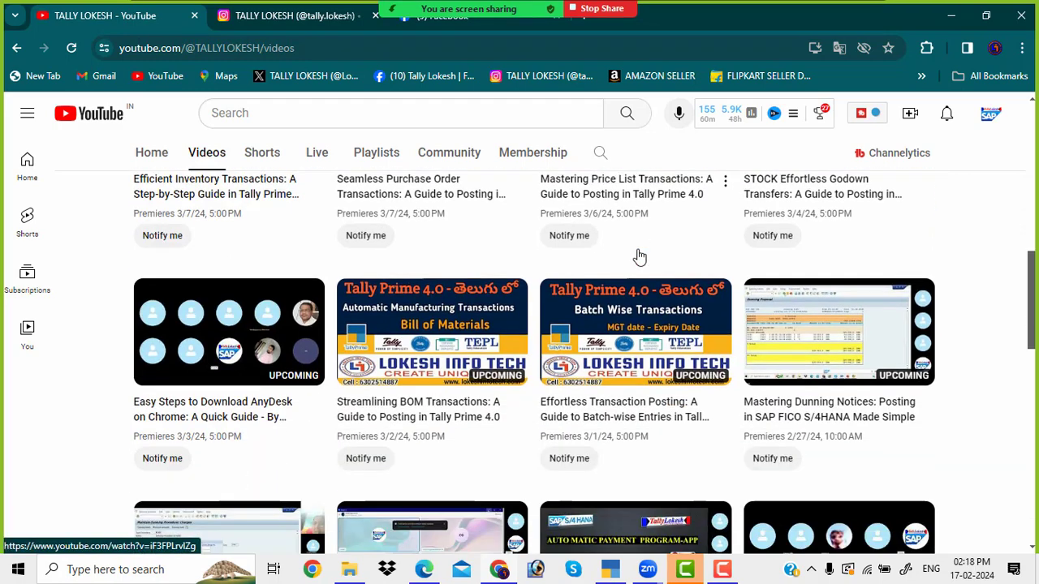
scroll(638, 257, down, 1)
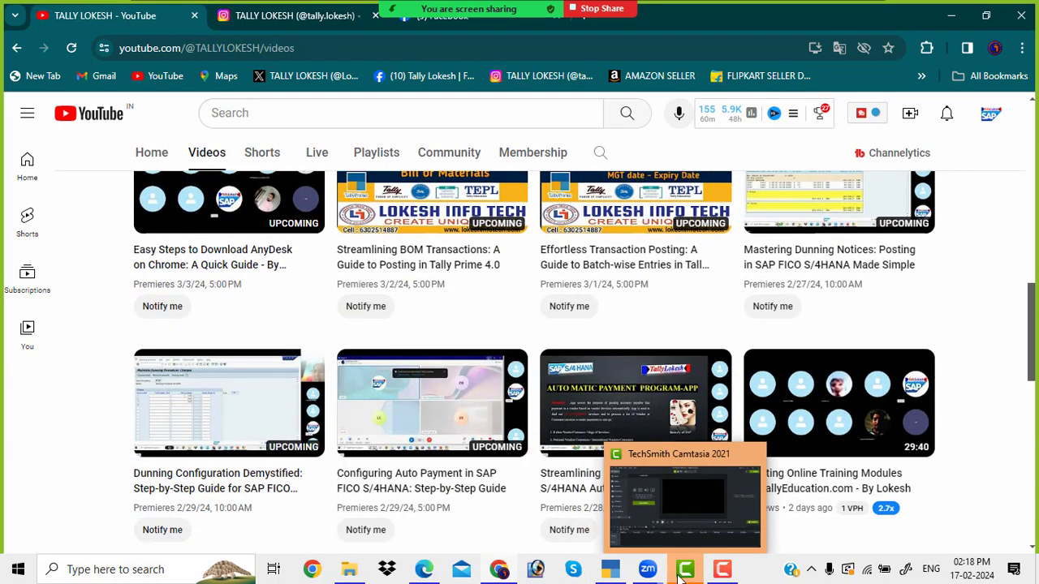
Switch back to TallyPrime and close the multi-currency Profit & Loss A/c to return to the Gateway of Tally
mouse_move(657, 578)
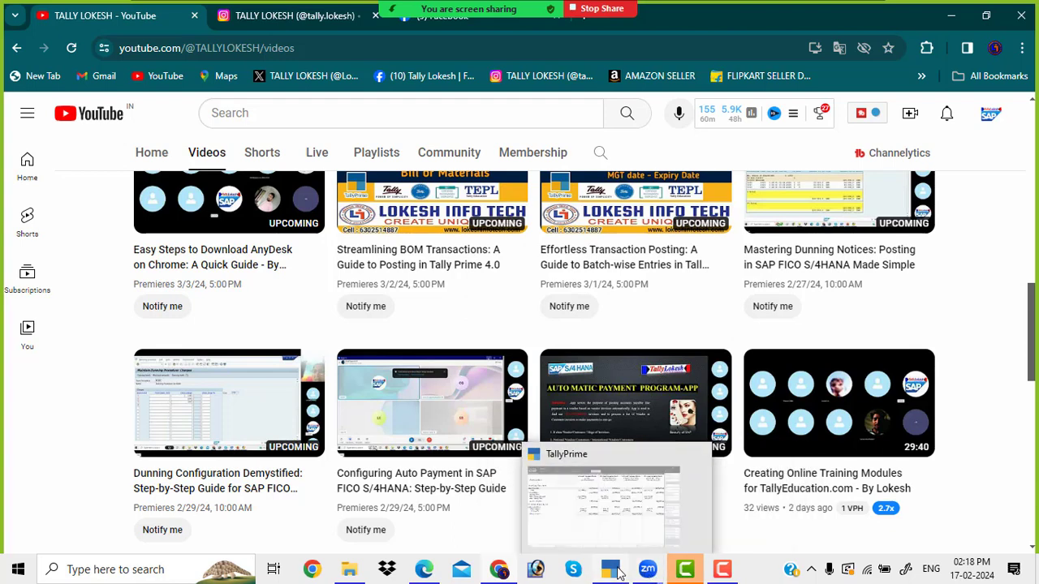
click(608, 513)
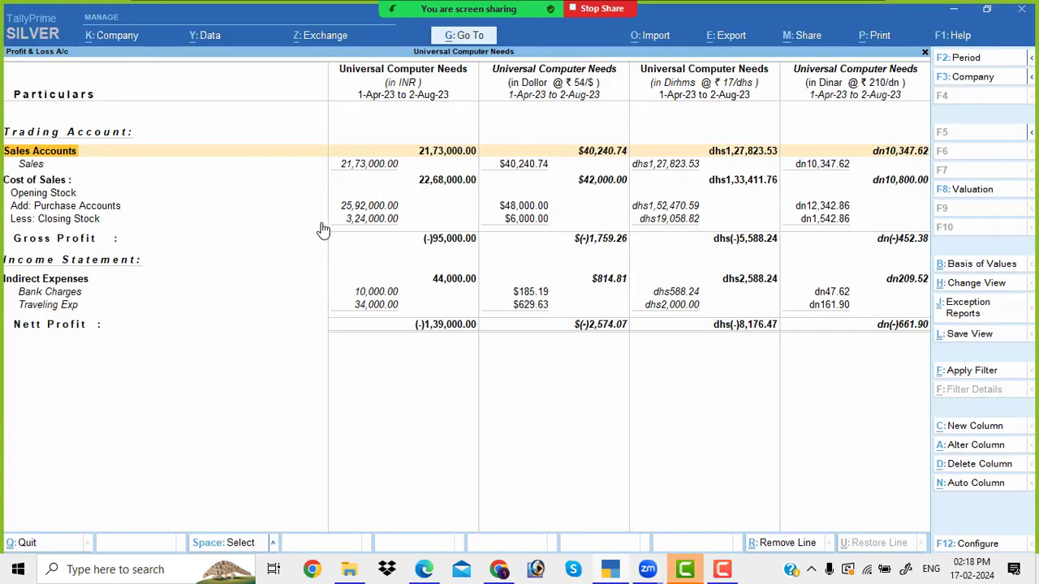
key(Escape)
Open the Zoom meeting's participants list, look through all attendees, then minimize it and return to TallyPrime
click(382, 23)
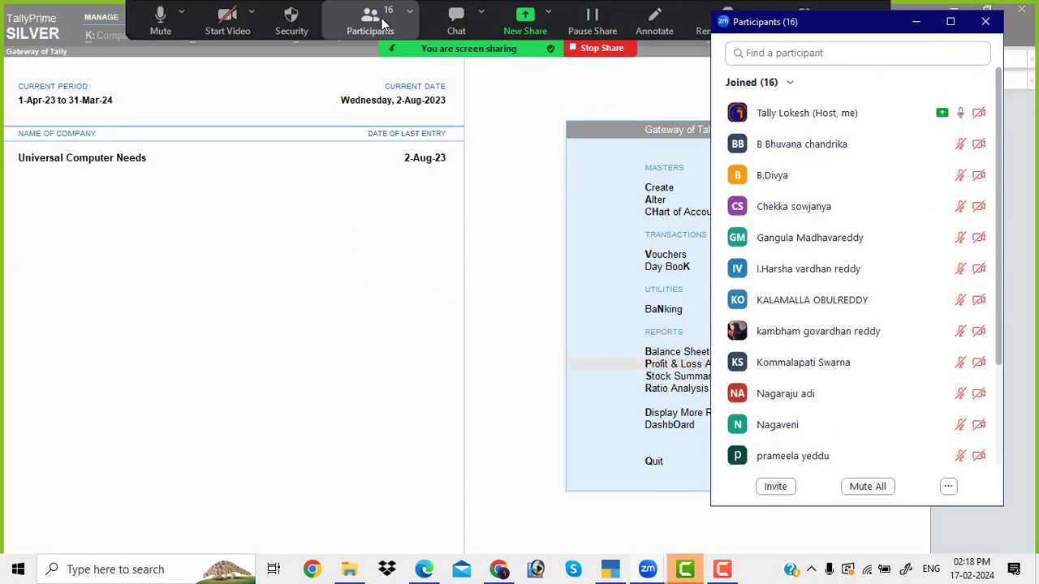
scroll(814, 260, down, 4)
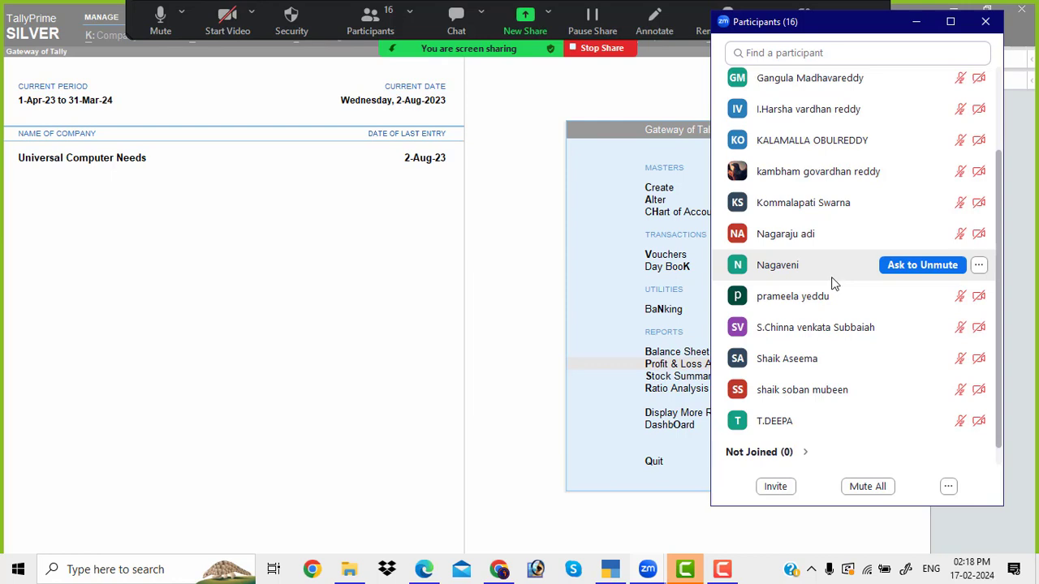
scroll(835, 280, down, 1)
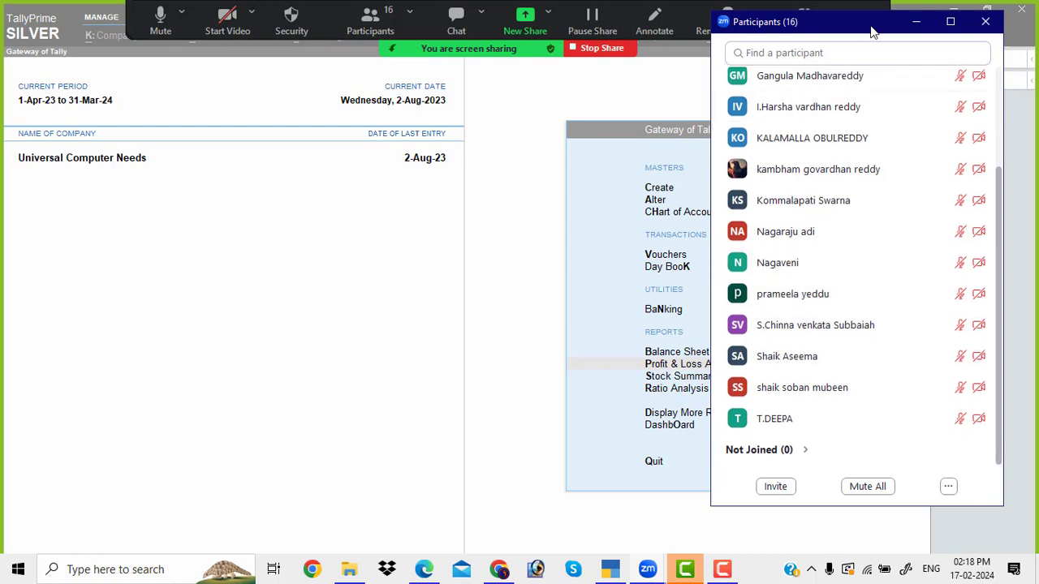
click(916, 24)
click(321, 291)
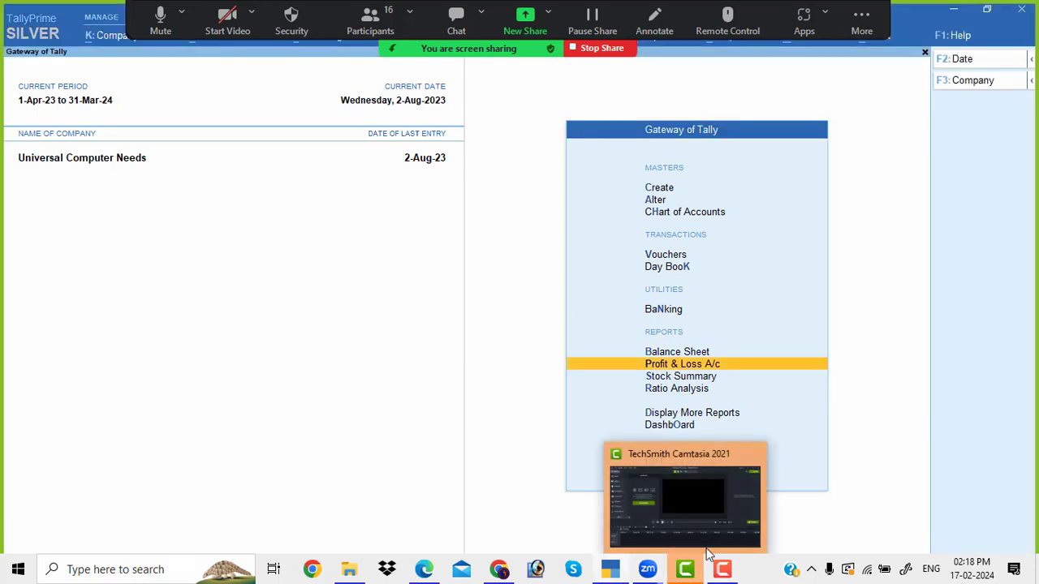
click(722, 571)
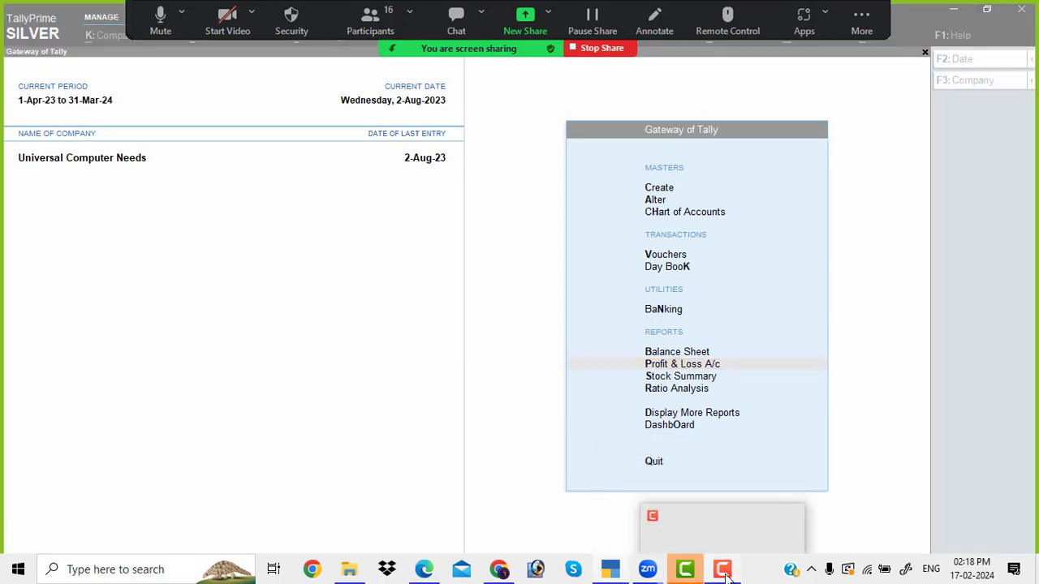